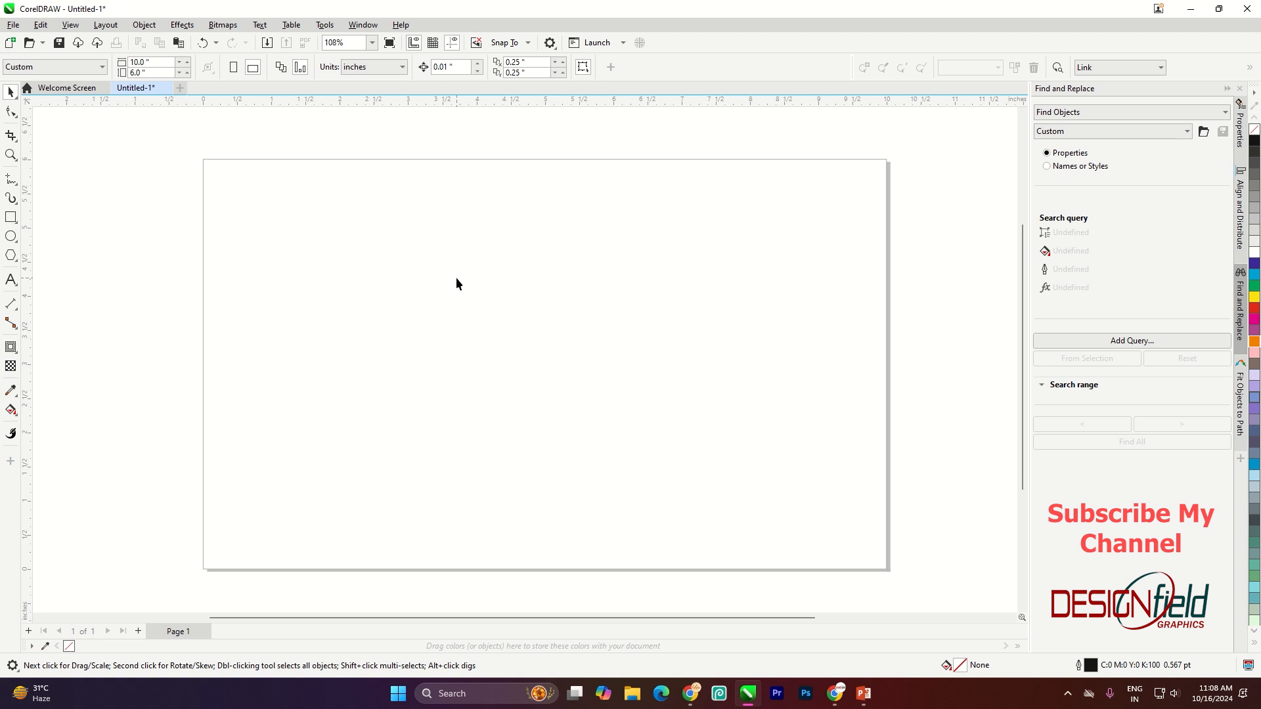
# Draw a square about 2.06 inches wide, rounding its right corners by 1.028 inches and its lower-left corner slightly to form a D.
pyautogui.click(10, 217)
pyautogui.moveTo(275, 266); pyautogui.dragTo(415, 407)
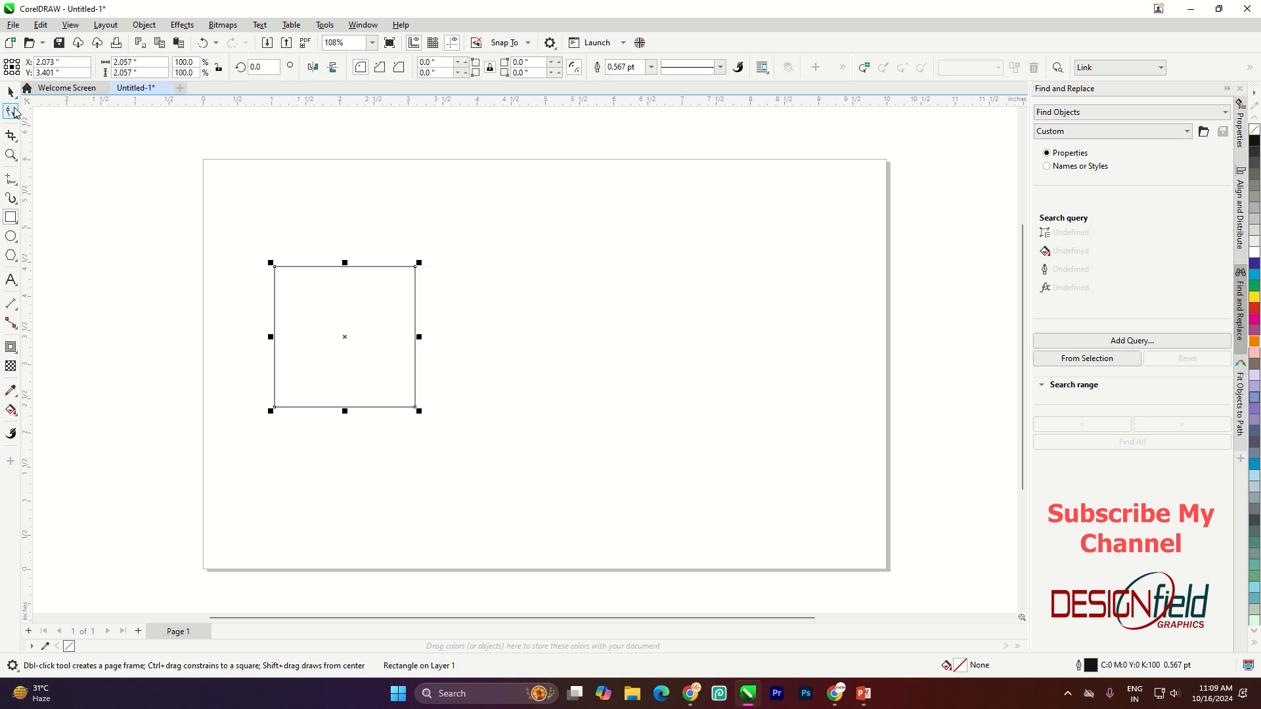
pyautogui.press('F10')
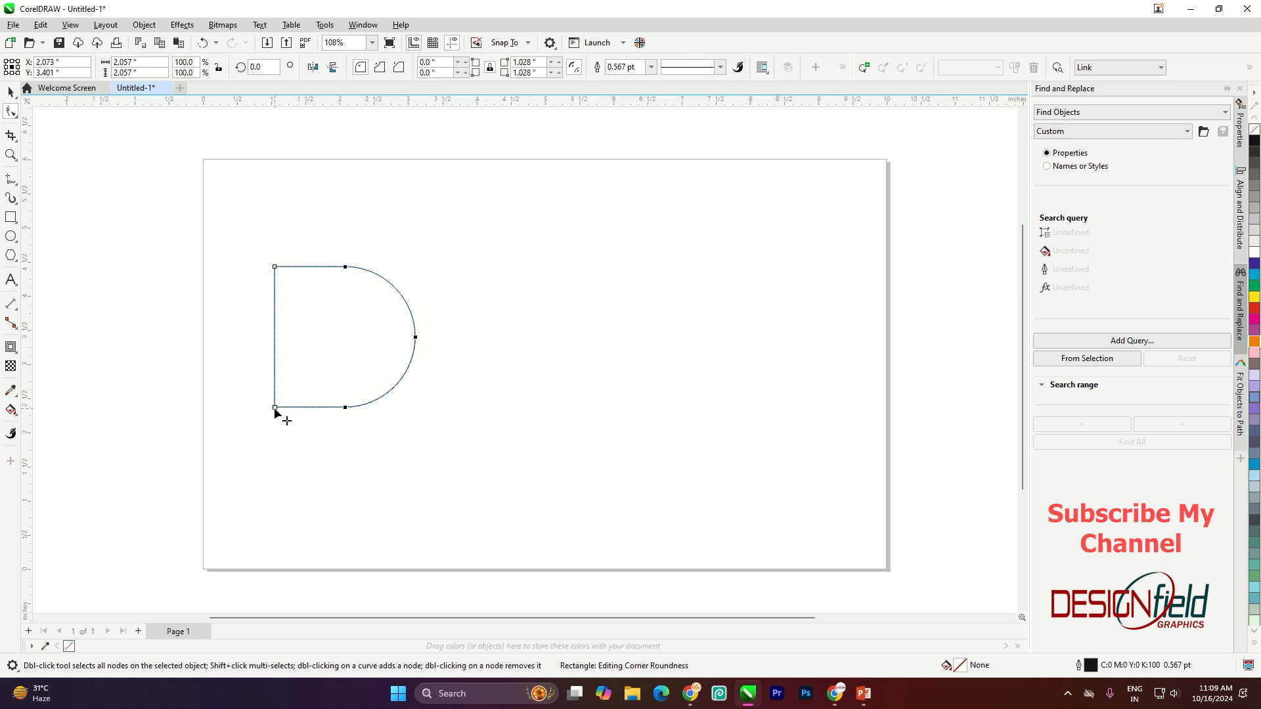
pyautogui.moveTo(287, 401); pyautogui.dragTo(289, 399)
pyautogui.press('space')
# Add a single inner contour about 0.433 inch from the D's outline, break it apart and cut it out of the D.
pyautogui.click(10, 347)
pyautogui.click(55, 362)
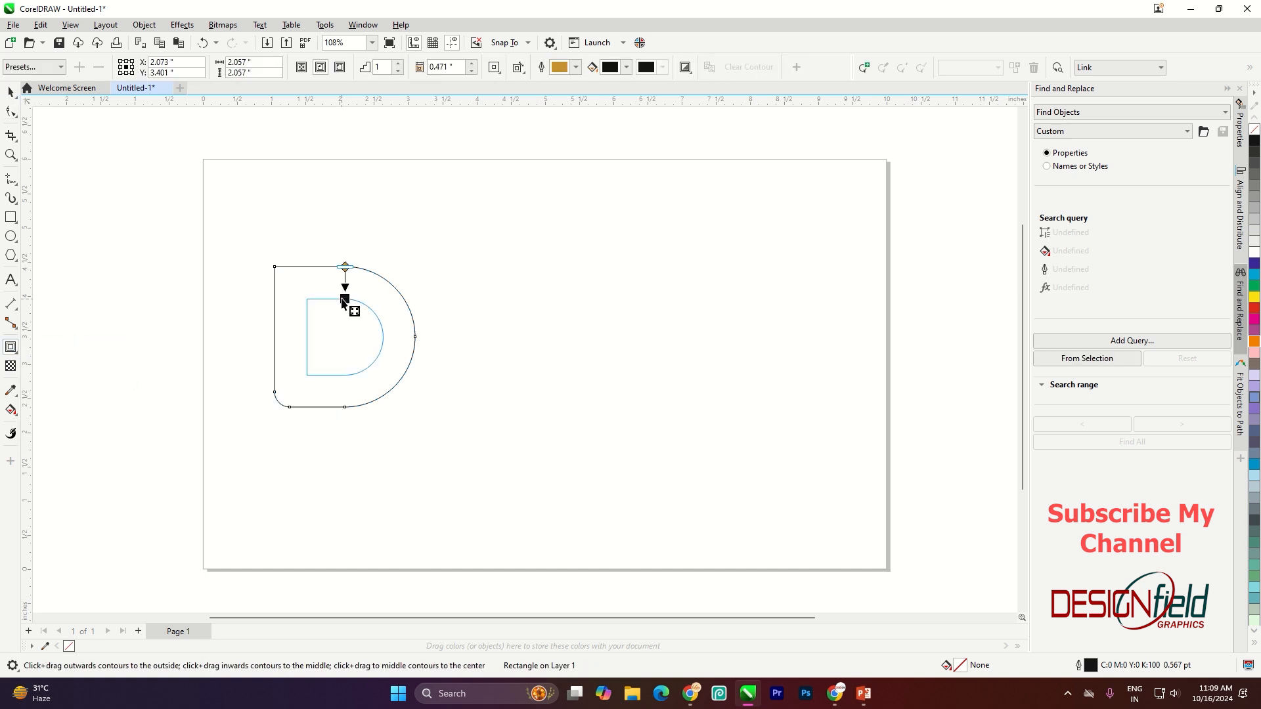
pyautogui.press('space')
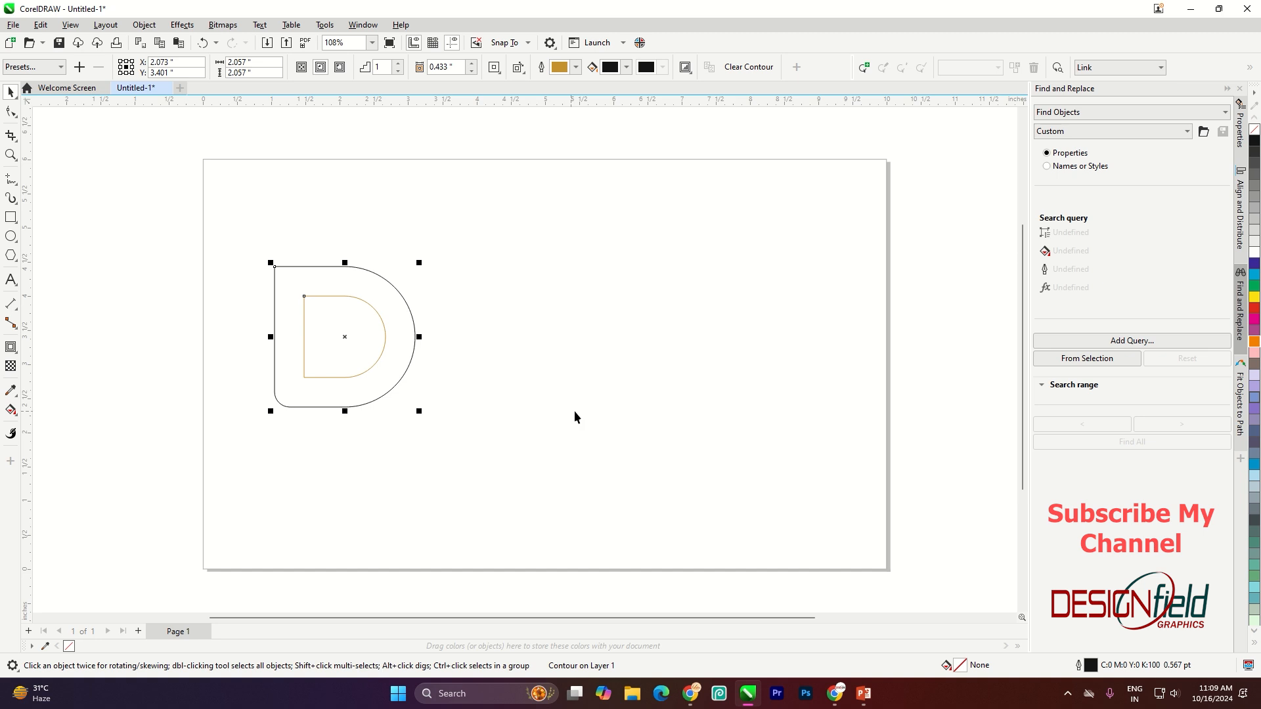
pyautogui.rightClick(336, 321)
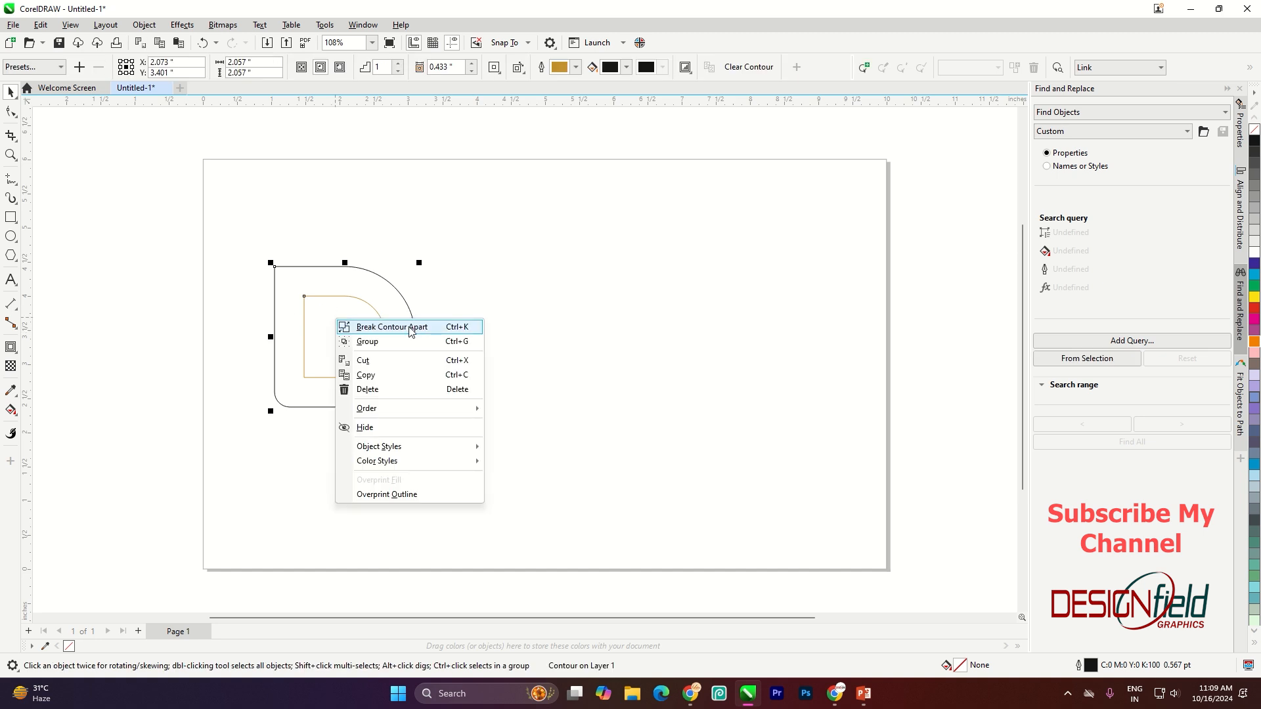
pyautogui.click(392, 327)
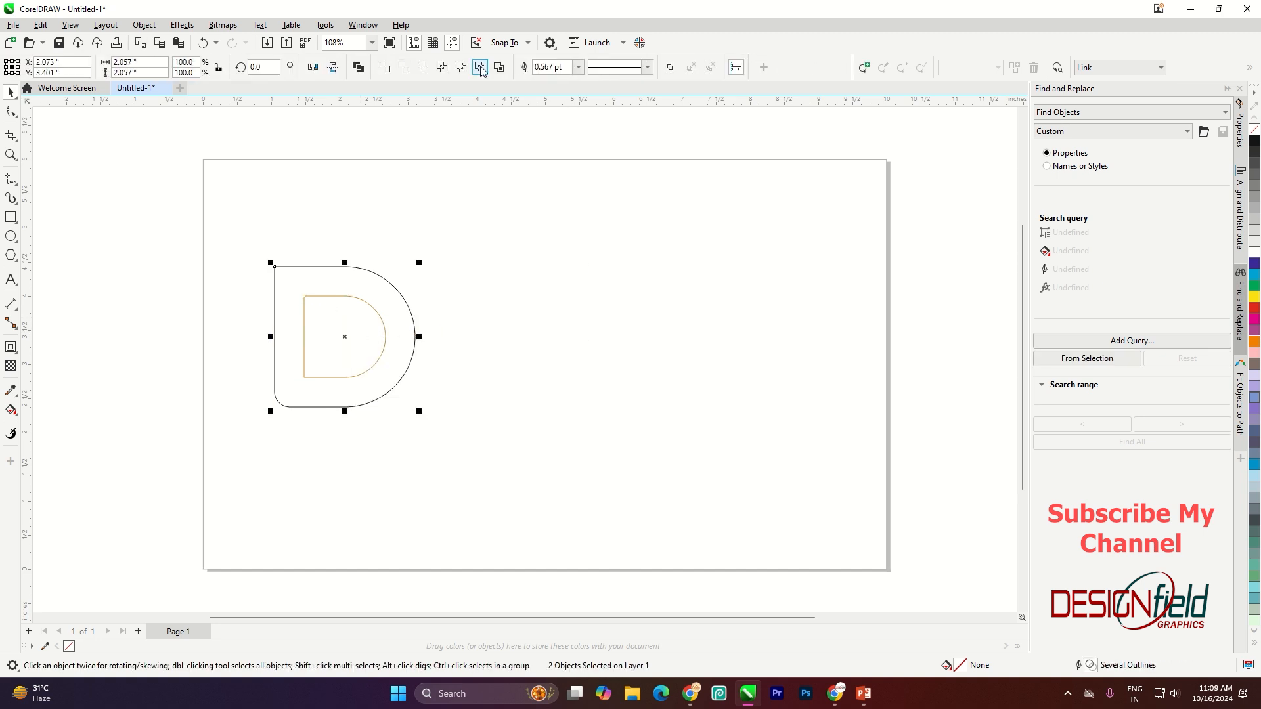
pyautogui.click(534, 315)
# Draw an upright bar about 0.433 inch wide and 2.1 inches tall, matching the stem's width, and place it right of the D.
pyautogui.press('F6')
pyautogui.moveTo(275, 329); pyautogui.dragTo(304, 347)
pyautogui.press('space')
pyautogui.moveTo(295, 267); pyautogui.dragTo(484, 286)
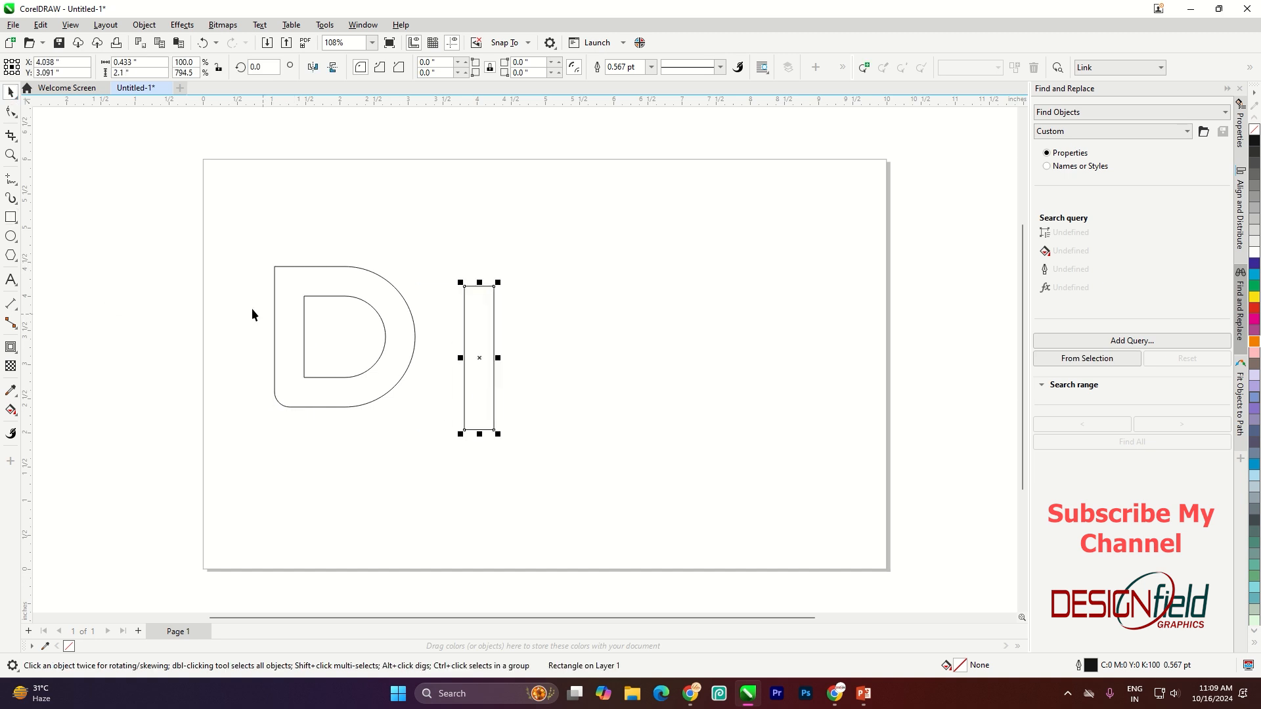
# Move the bar across the upper-left part of the D and rotate it to about 73.5 degrees.
pyautogui.scroll(2, 203, 280)
pyautogui.moveTo(696, 386); pyautogui.dragTo(360, 306)
pyautogui.click(360, 305)
pyautogui.moveTo(384, 466); pyautogui.dragTo(512, 371)
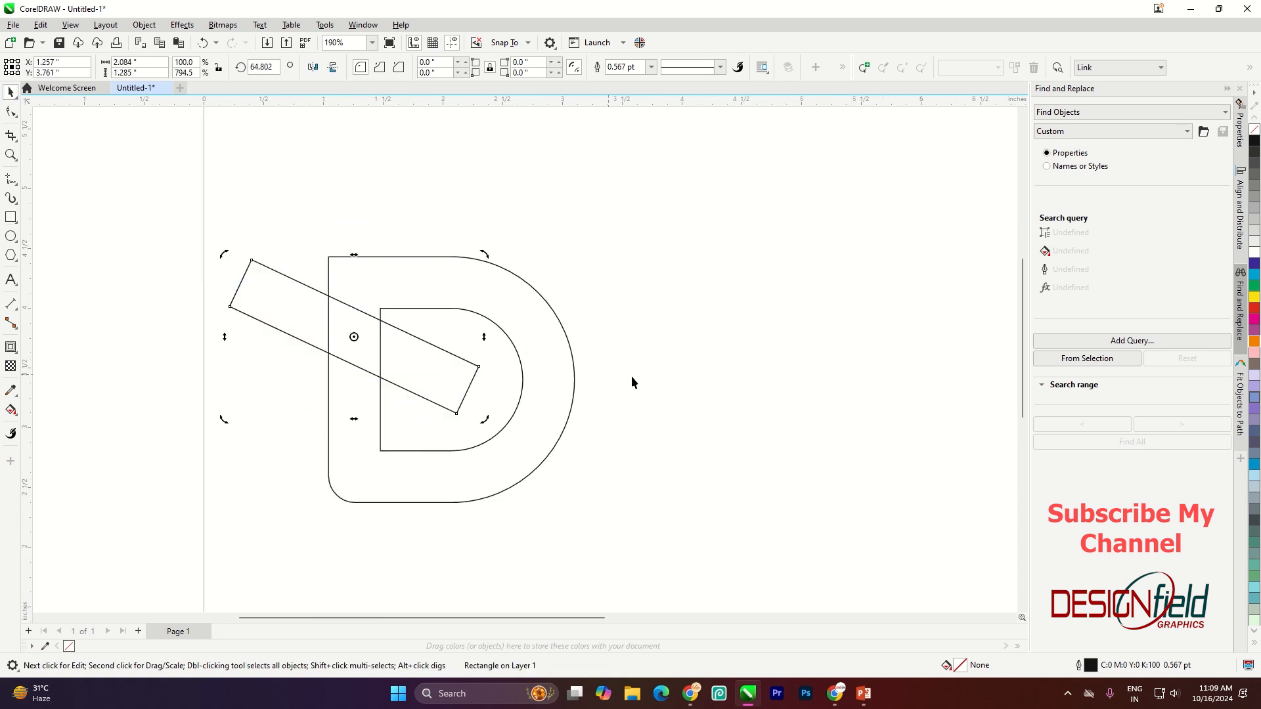
pyautogui.click(632, 376)
pyautogui.moveTo(437, 382); pyautogui.dragTo(452, 378)
pyautogui.click(452, 378)
pyautogui.moveTo(498, 417); pyautogui.dragTo(518, 401)
pyautogui.click(621, 375)
pyautogui.moveTo(452, 355)
pyautogui.mouseDown()
pyautogui.moveTo(464, 361)
pyautogui.moveTo(465, 339)
pyautogui.mouseUp()
pyautogui.click(751, 375)
# Round the slanted bar's upper-right corner by about 0.216 inch and shift the bar into the D's inner arc.
pyautogui.scroll(3, 465, 339)
pyautogui.press('F10')
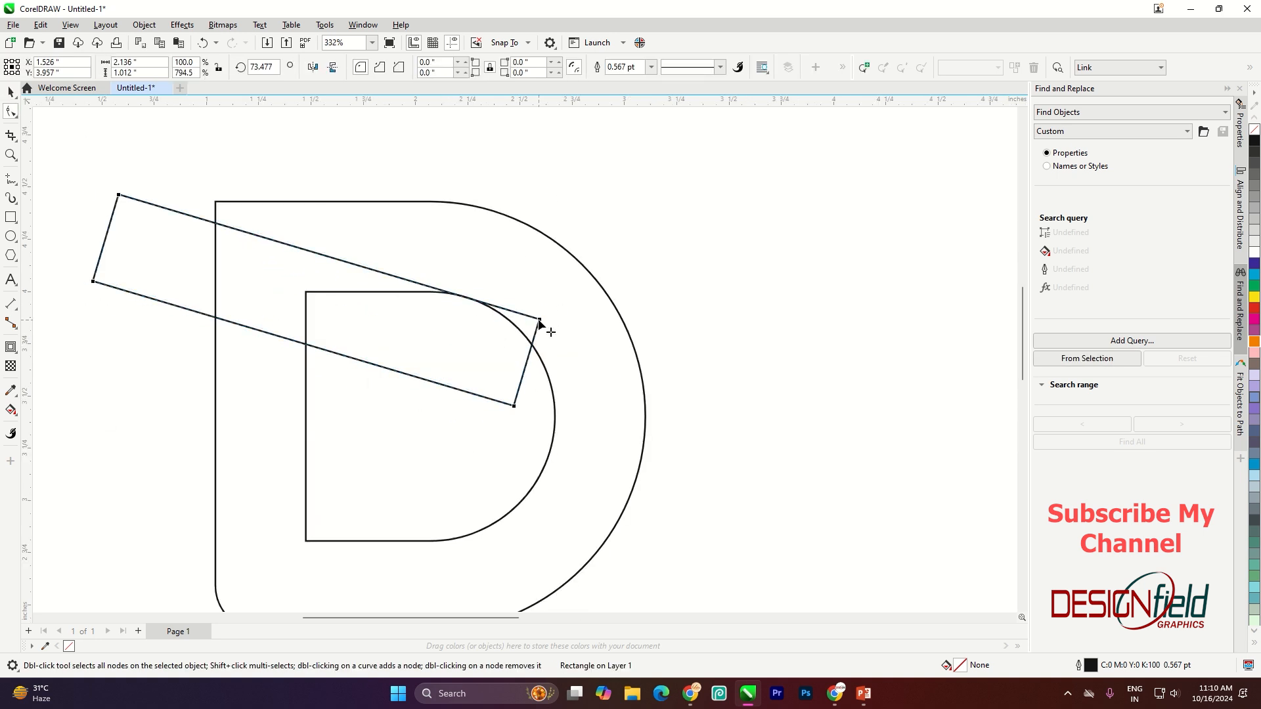
pyautogui.click(10, 94)
pyautogui.moveTo(386, 336); pyautogui.dragTo(397, 355)
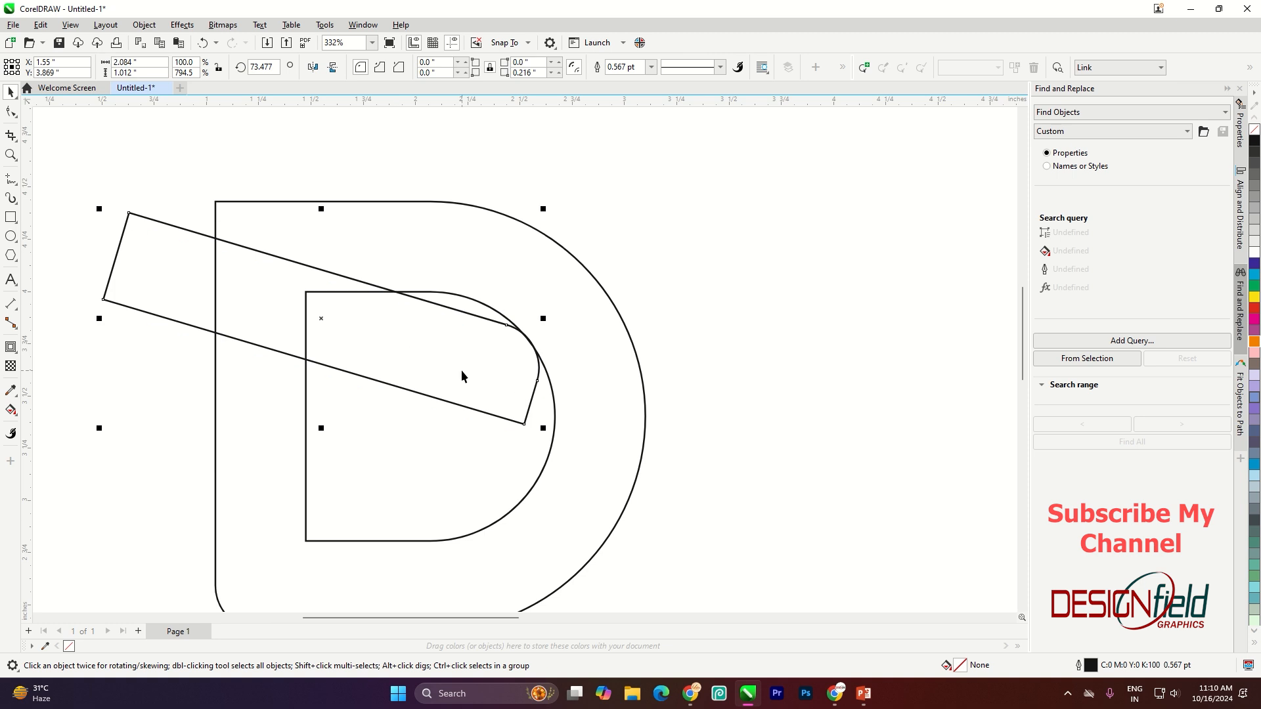
# Convert the bar to curves, place its right-end nodes on the D's inner arc and delete the surplus node.
pyautogui.rightClick(176, 254)
pyautogui.click(248, 266)
pyautogui.press('F10')
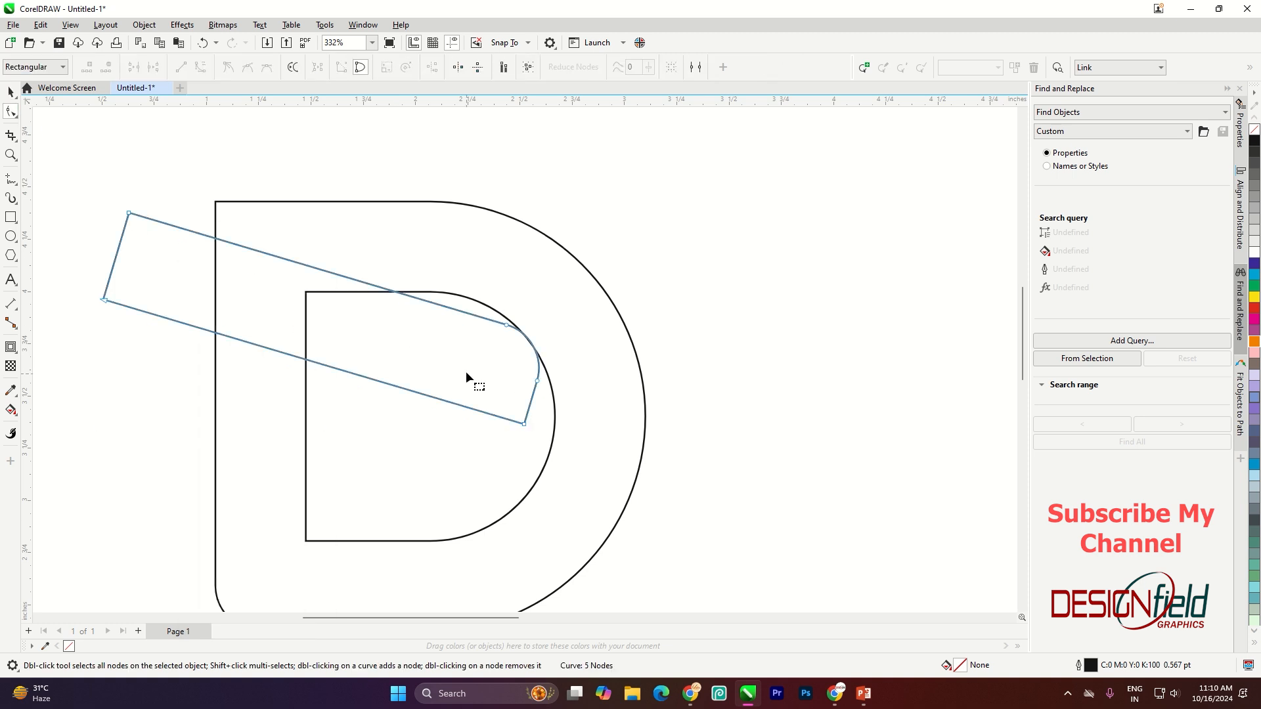
pyautogui.moveTo(505, 325); pyautogui.dragTo(472, 299)
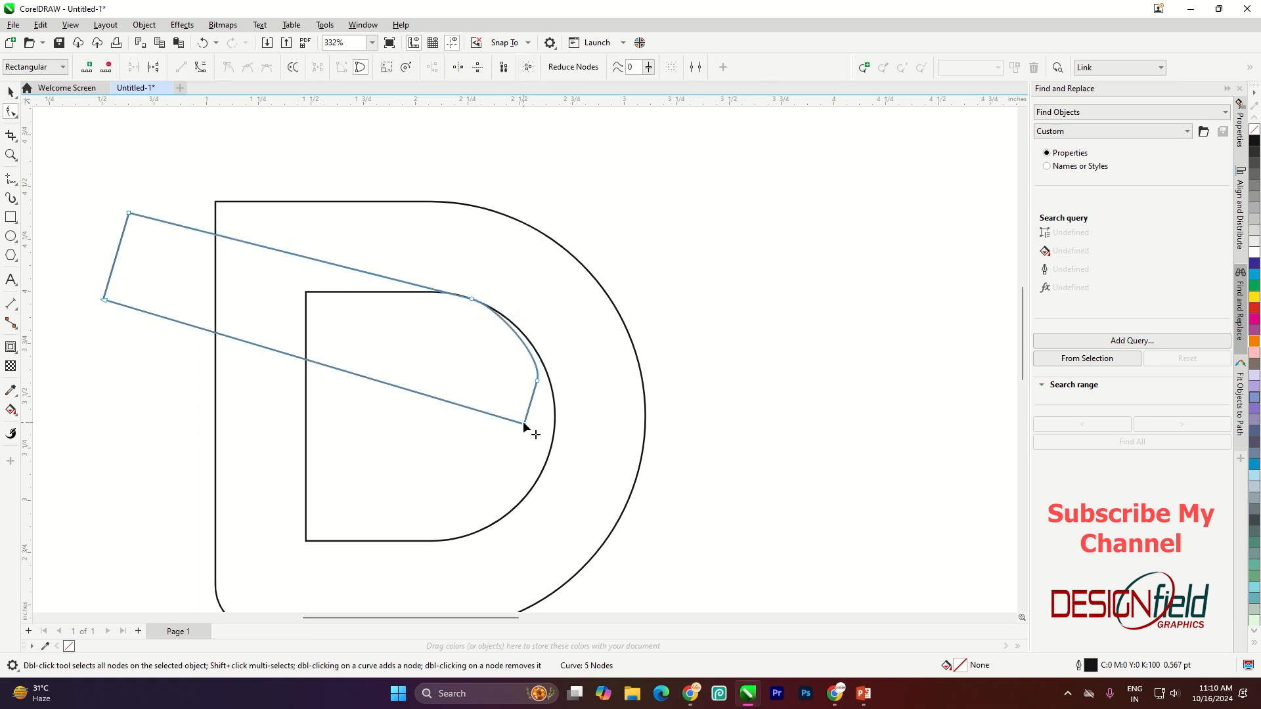
pyautogui.moveTo(523, 424); pyautogui.dragTo(533, 448)
pyautogui.moveTo(522, 402); pyautogui.dragTo(560, 406)
pyautogui.press('Delete')
pyautogui.moveTo(533, 448); pyautogui.dragTo(553, 446)
# Adjust the curve handles of the bar's right end to follow the D's inner arc.
pyautogui.scroll(2, 549, 453)
pyautogui.moveTo(619, 335); pyautogui.dragTo(539, 272)
pyautogui.scroll(-1, 594, 292)
pyautogui.scroll(1, 541, 274)
pyautogui.moveTo(643, 458); pyautogui.dragTo(643, 453)
pyautogui.scroll(-1, 535, 292)
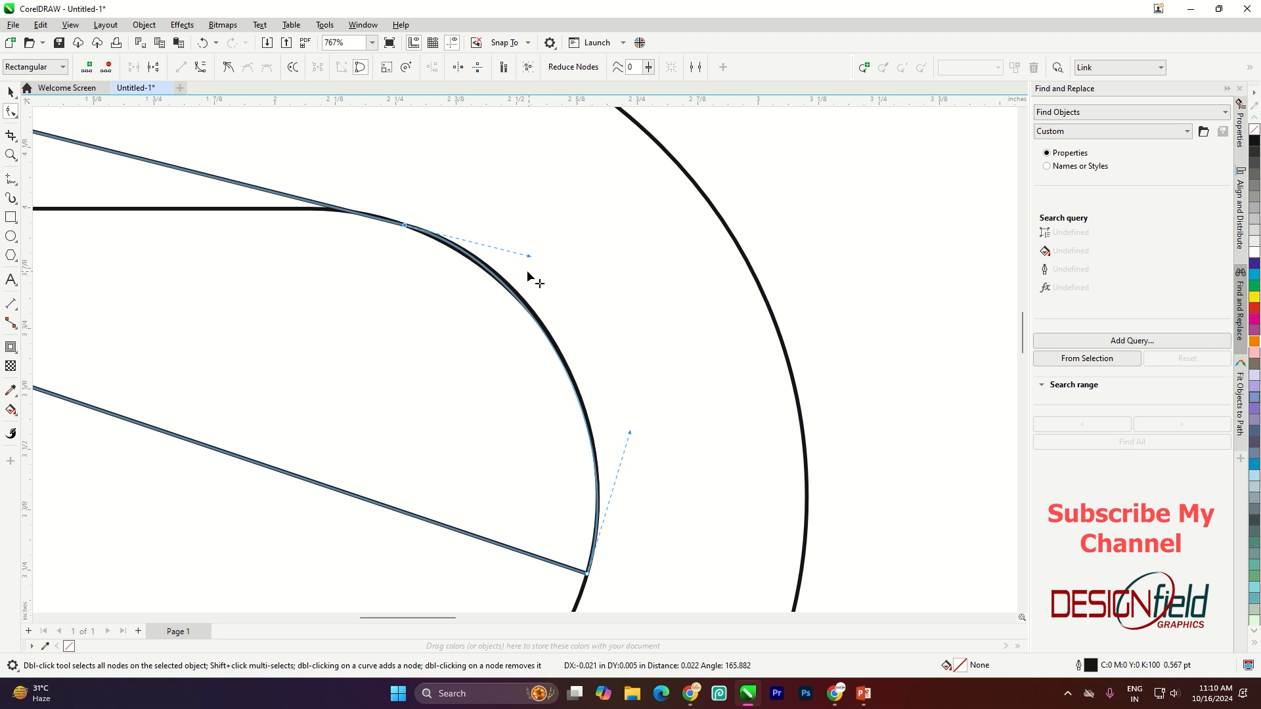
# Convert the bar's straight upper edge to a curve and bend it downward near its left end.
pyautogui.scroll(-3, 677, 396)
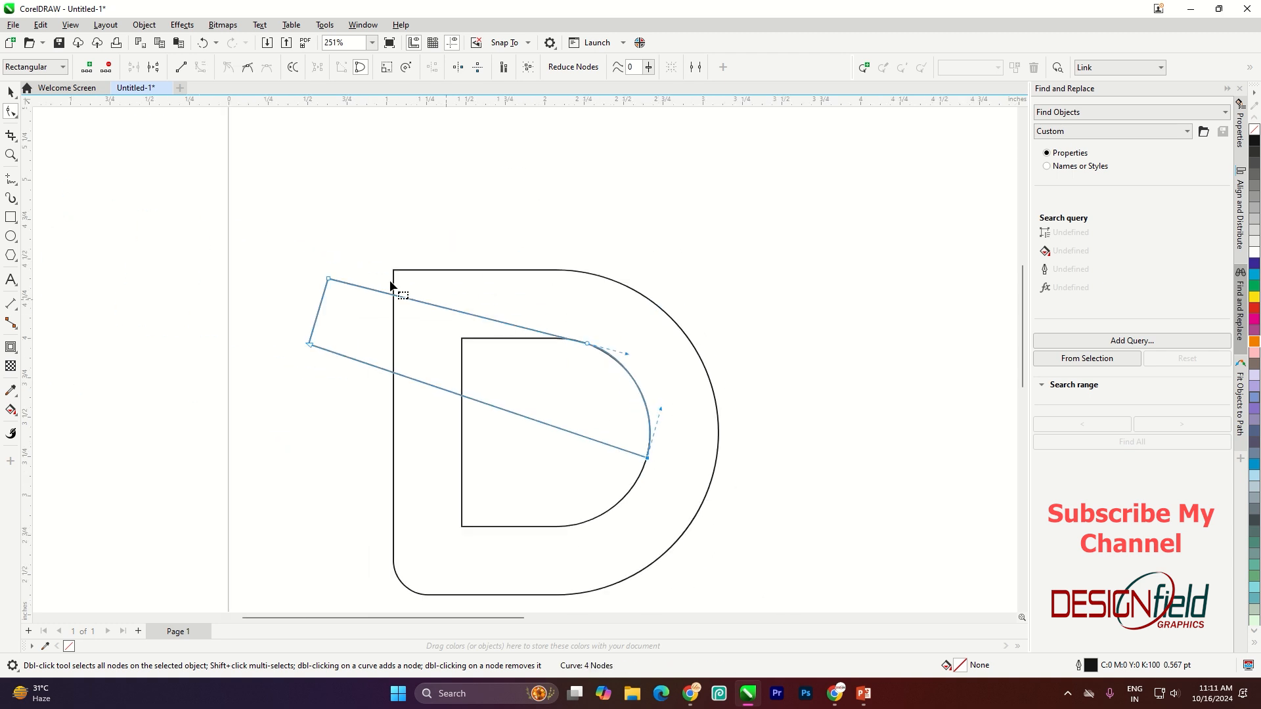
pyautogui.rightClick(353, 282)
pyautogui.click(388, 372)
pyautogui.moveTo(417, 300); pyautogui.dragTo(368, 325)
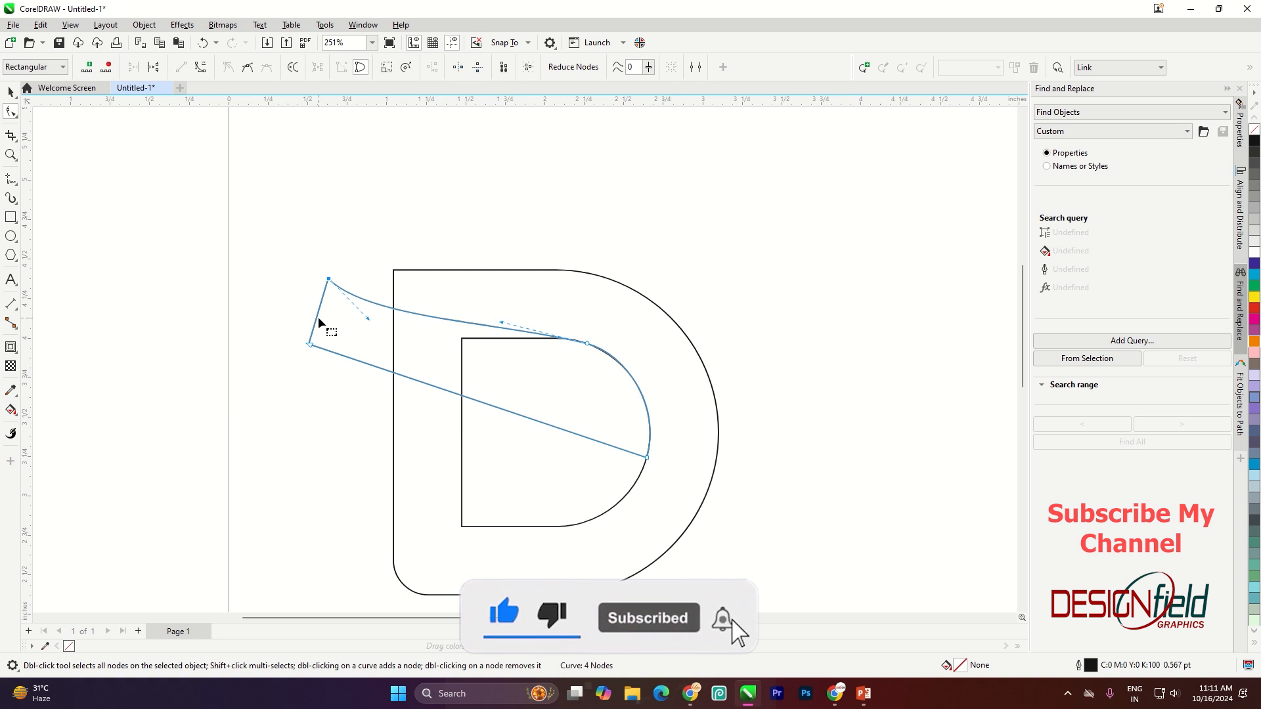
# Convert the bar's lower edge to a curve and shape it into an S-bend running parallel to the upper edge.
pyautogui.rightClick(358, 360)
pyautogui.click(392, 450)
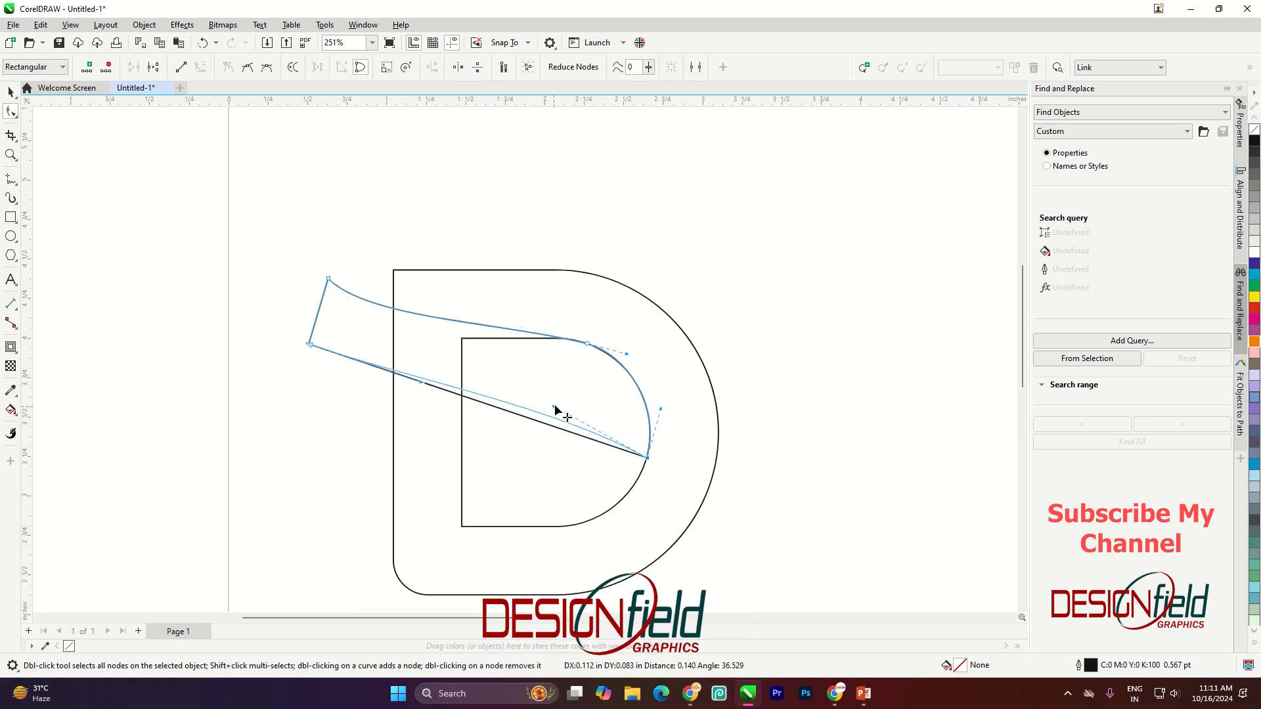
pyautogui.moveTo(554, 406); pyautogui.dragTo(571, 382)
pyautogui.moveTo(423, 382); pyautogui.dragTo(385, 416)
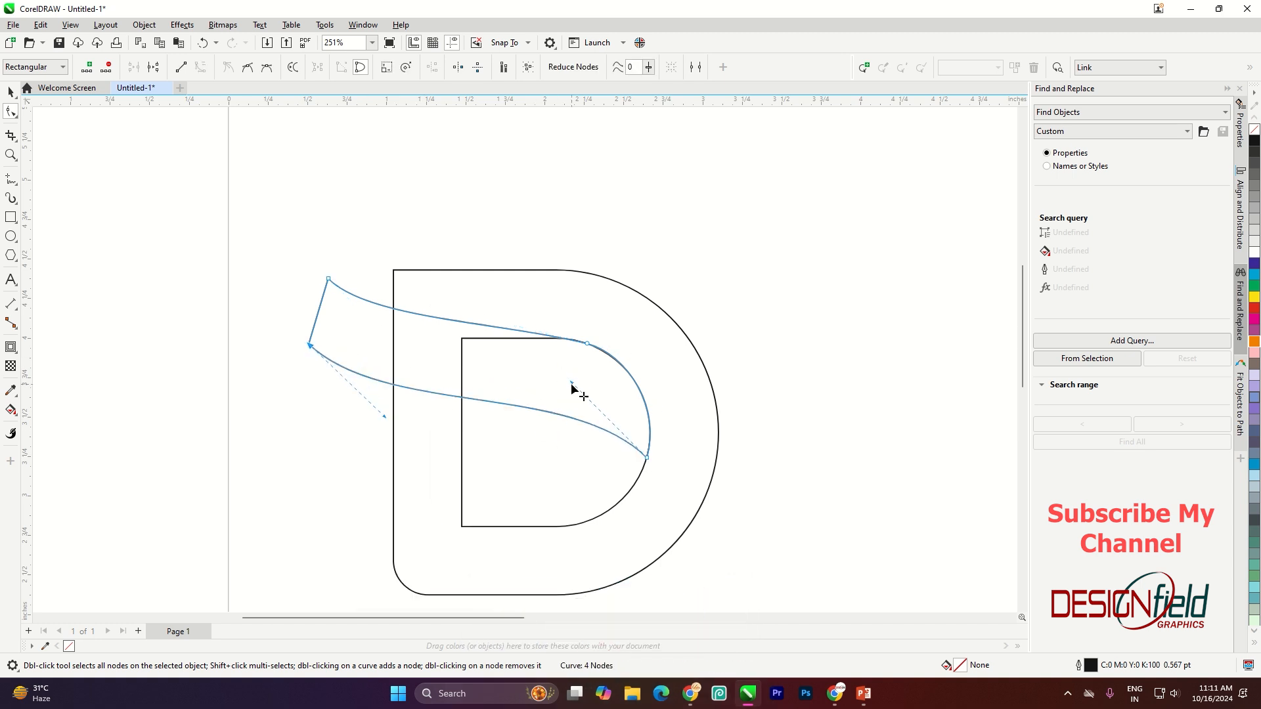
pyautogui.moveTo(572, 384); pyautogui.dragTo(618, 362)
pyautogui.moveTo(385, 417); pyautogui.dragTo(373, 405)
# Convert the bar's left edge to a curve and move and smooth its lower-left node to form a rounded wing end.
pyautogui.rightClick(321, 313)
pyautogui.click(360, 393)
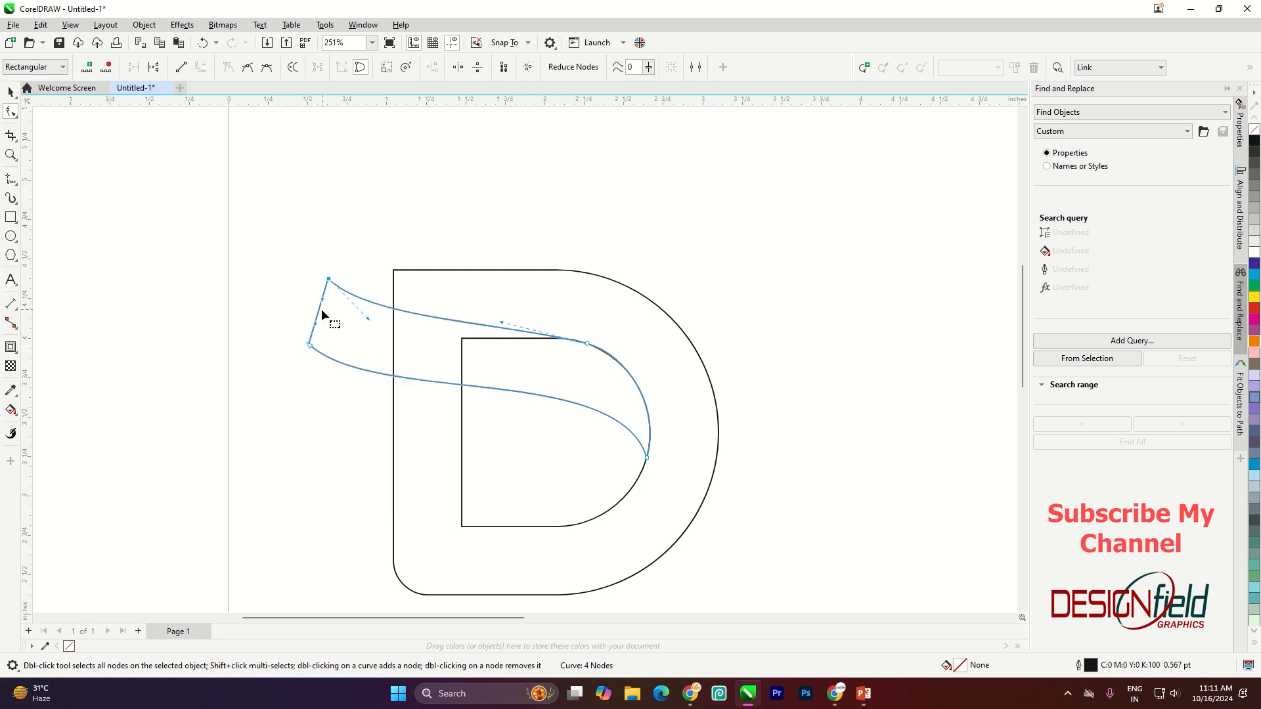
pyautogui.moveTo(309, 344); pyautogui.dragTo(329, 356)
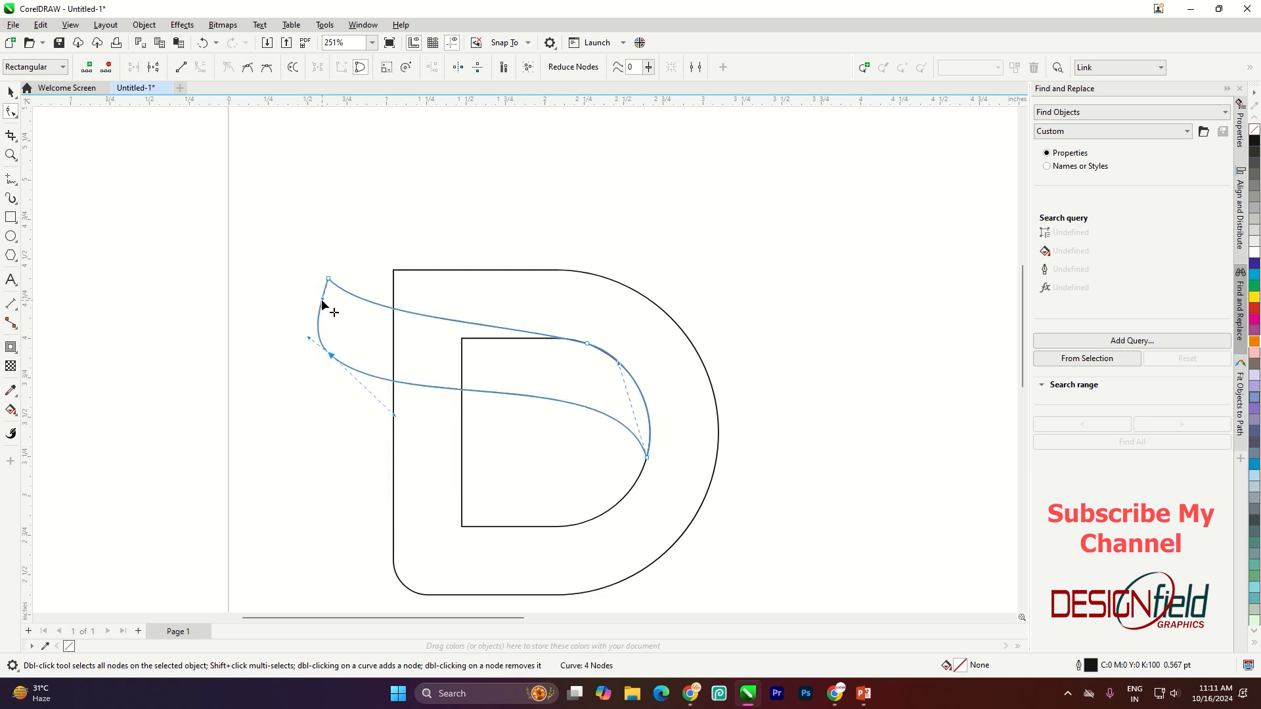
pyautogui.moveTo(394, 415); pyautogui.dragTo(419, 409)
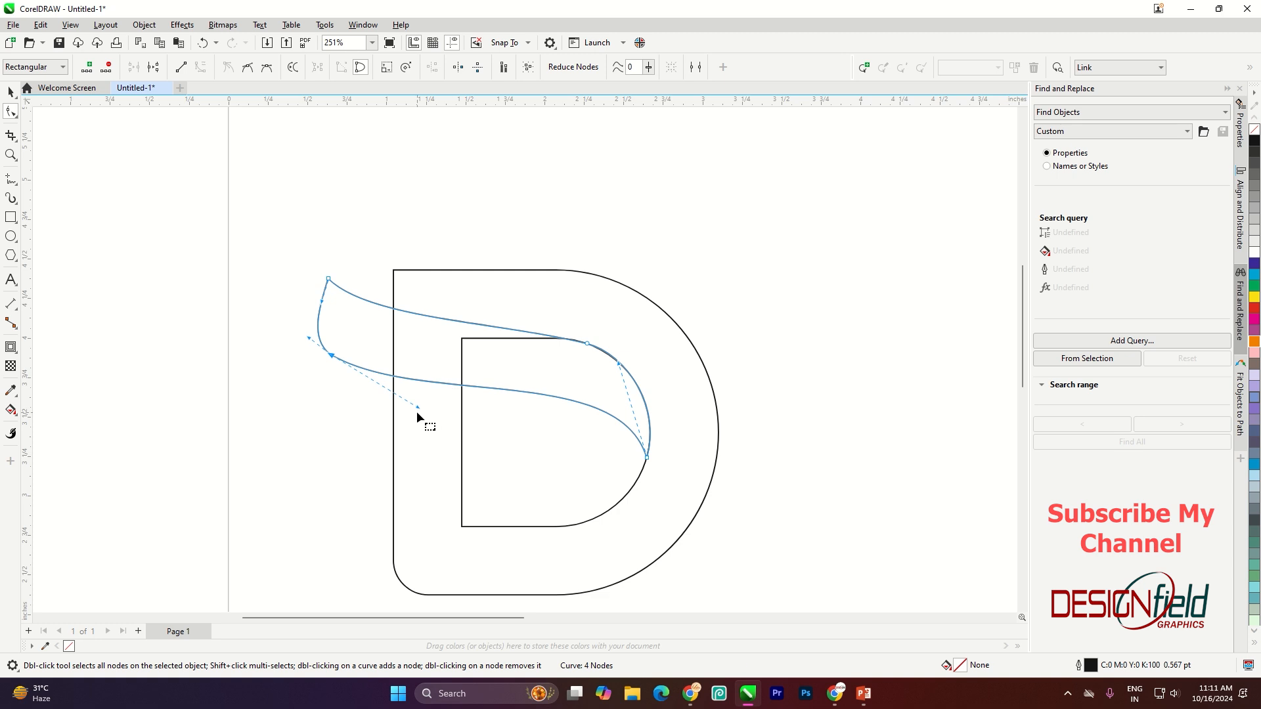
pyautogui.moveTo(330, 355); pyautogui.dragTo(342, 361)
pyautogui.moveTo(322, 344); pyautogui.dragTo(316, 344)
pyautogui.scroll(2, 309, 344)
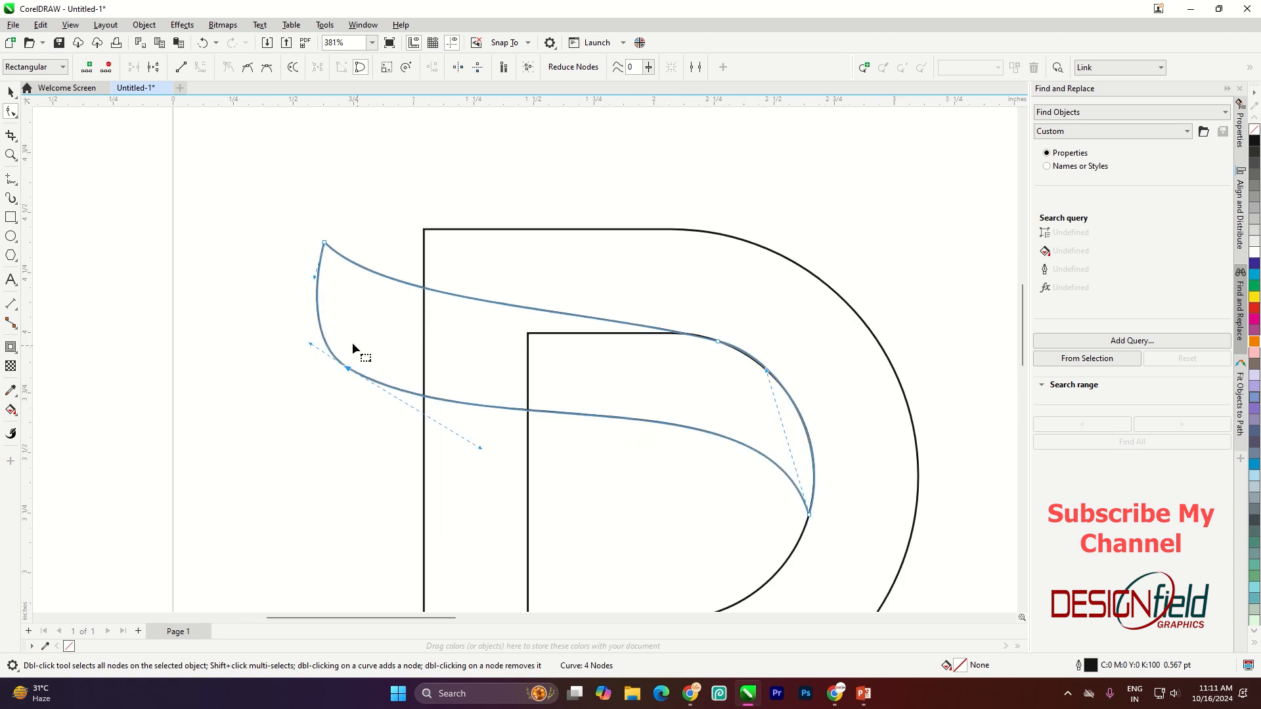
pyautogui.moveTo(481, 448); pyautogui.dragTo(486, 439)
pyautogui.scroll(-1, 799, 444)
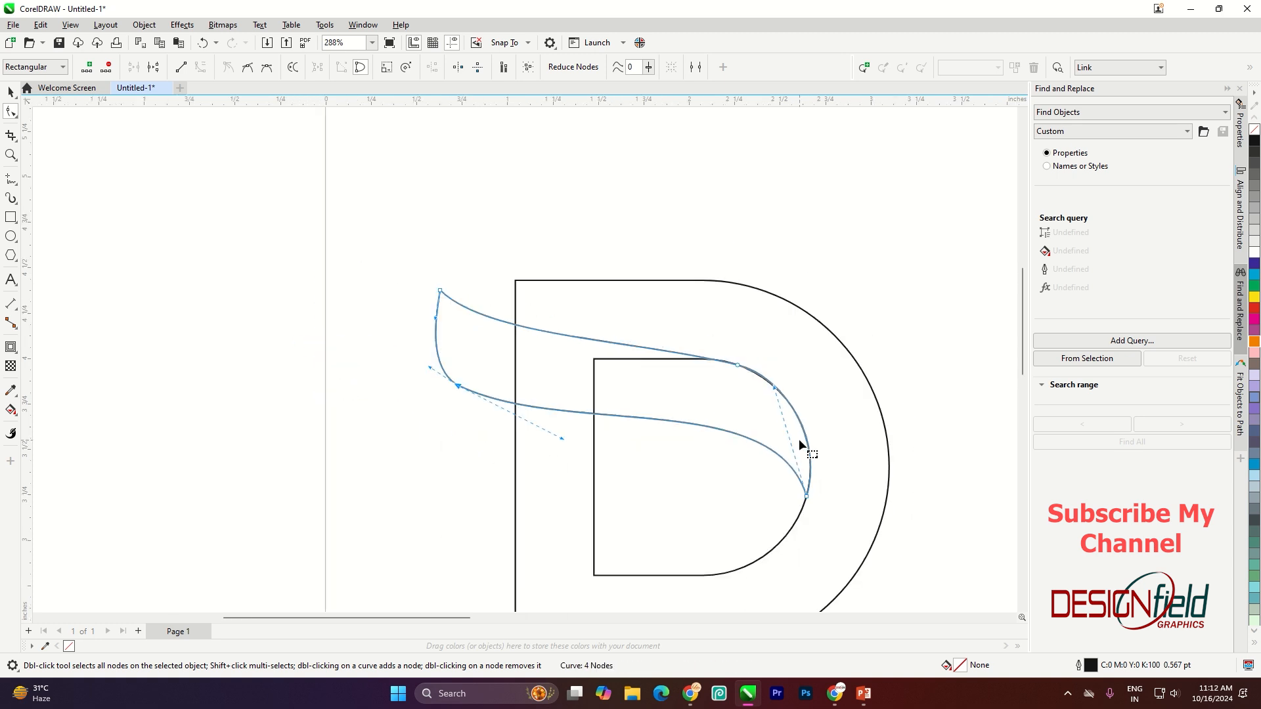
# Place a copy of the wing shape above the original, slightly offset to the left.
pyautogui.click(13, 96)
pyautogui.scroll(-1, 626, 356)
pyautogui.moveTo(665, 394); pyautogui.dragTo(639, 327)
pyautogui.click(687, 404)
pyautogui.press('Escape')
pyautogui.scroll(-1, 838, 408)
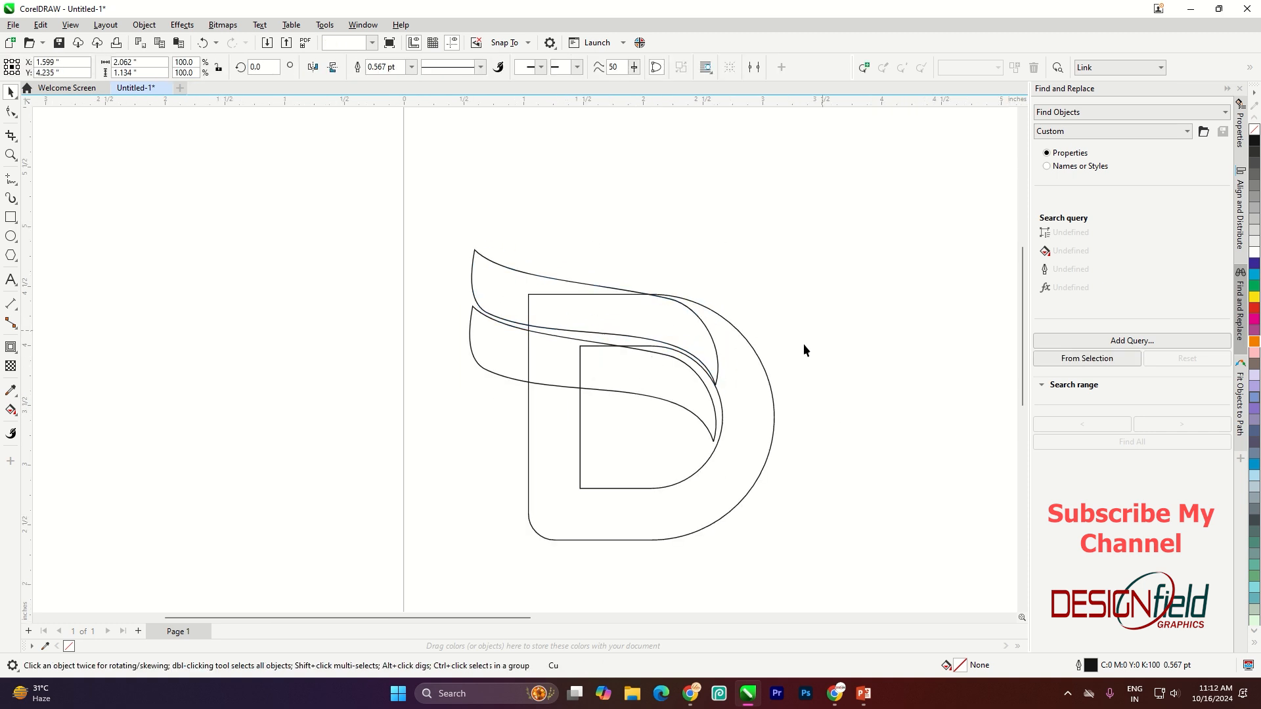
# Align the upper wing's right tip with the D's inner arc and rotate the wing about that tip to about 357.3 degrees.
pyautogui.scroll(7, 691, 361)
pyautogui.click(453, 232)
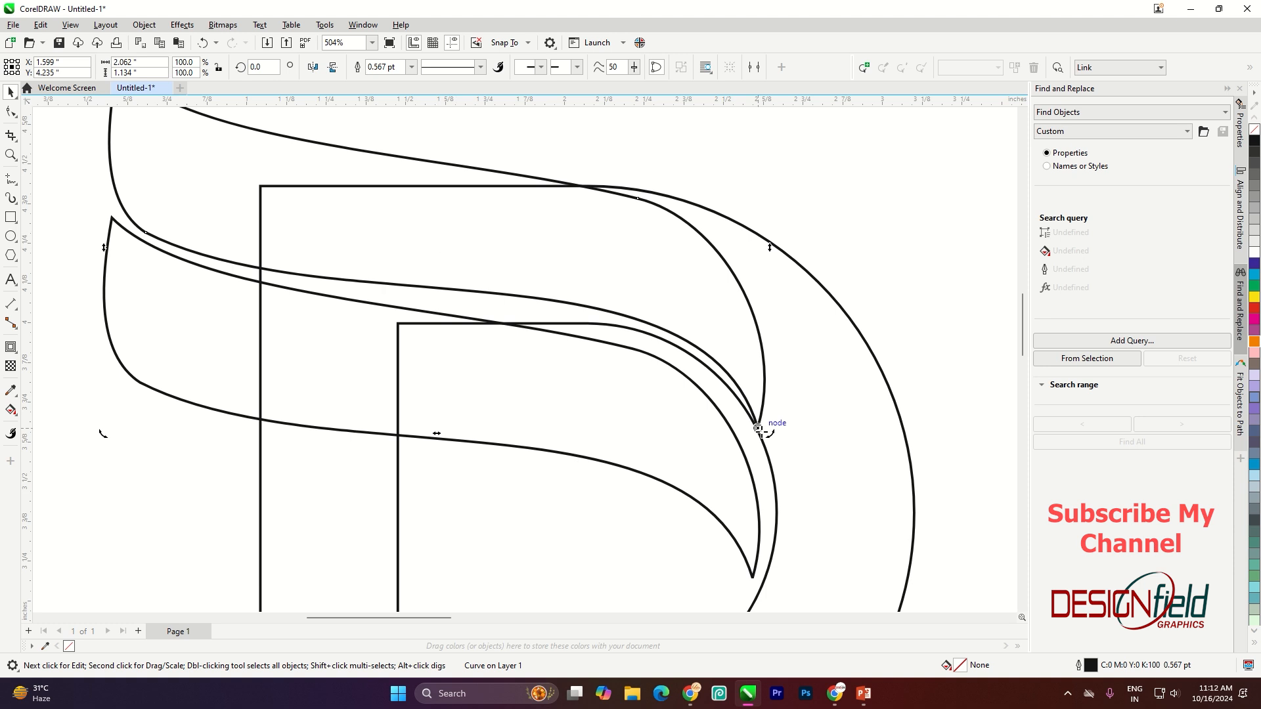
pyautogui.scroll(7, 759, 428)
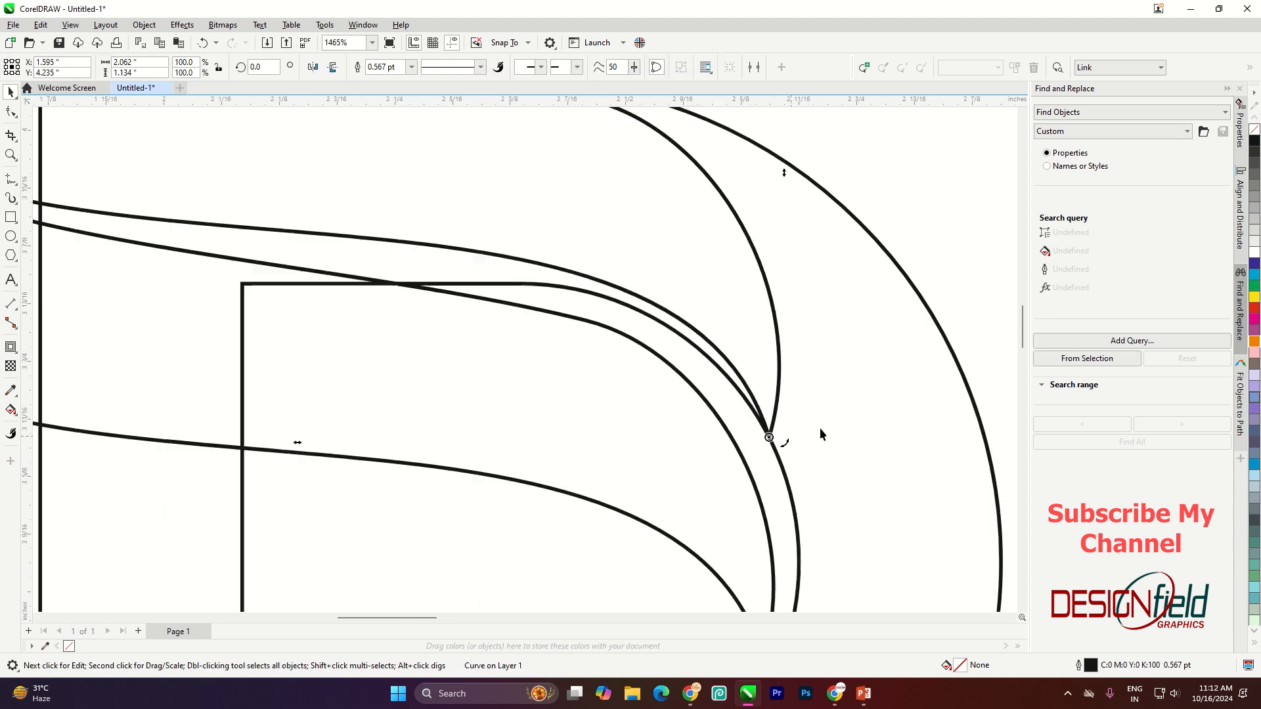
pyautogui.scroll(-5, 820, 433)
pyautogui.moveTo(173, 445); pyautogui.dragTo(169, 417)
pyautogui.scroll(-2, 171, 415)
pyautogui.click(868, 388)
pyautogui.scroll(-1, 866, 388)
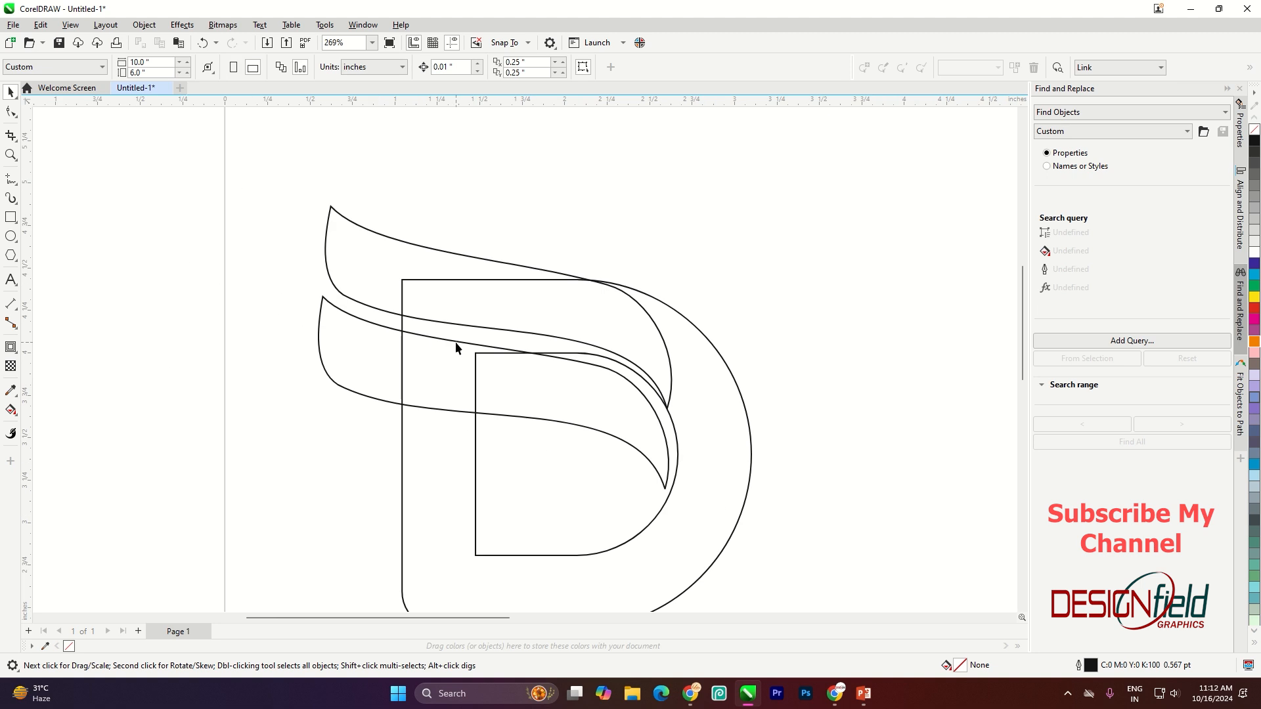
pyautogui.click(457, 347)
pyautogui.scroll(2, 478, 296)
pyautogui.click(478, 296)
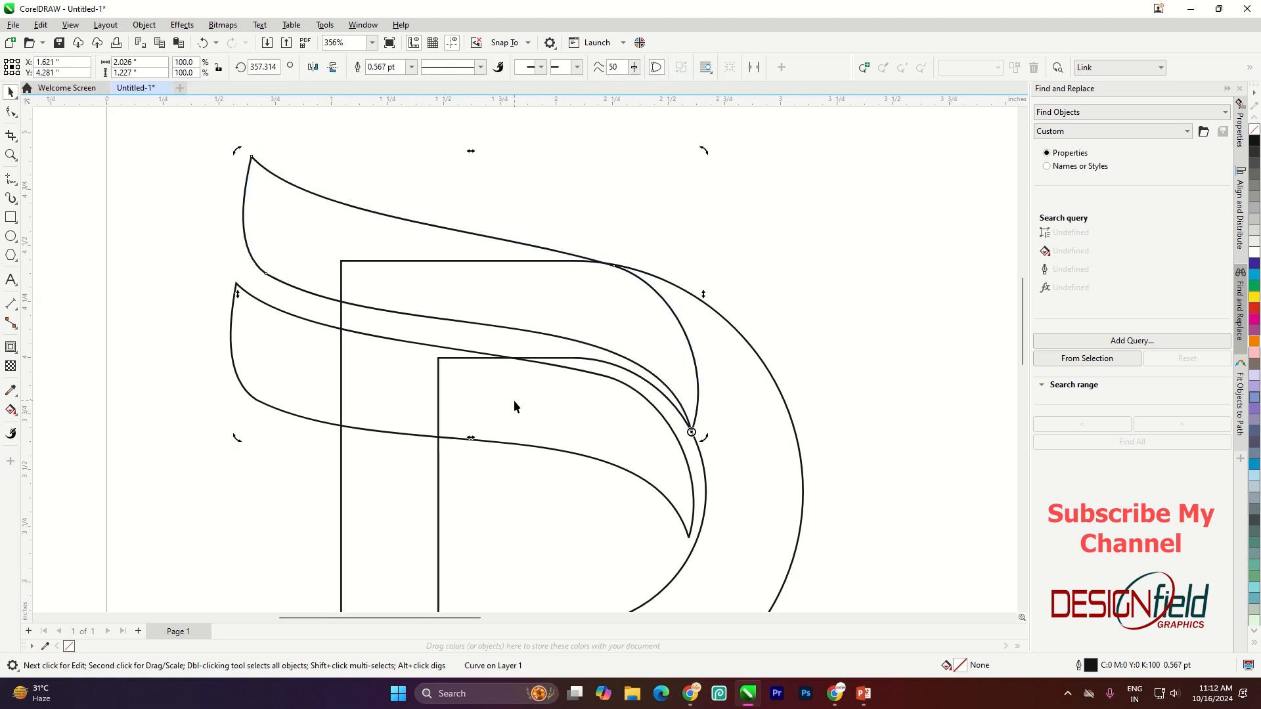
pyautogui.click(878, 347)
# Nudge the lower wing slightly up and right, and rotate the upper wing about its tip to about 358.3 degrees.
pyautogui.scroll(2, 606, 474)
pyautogui.moveTo(620, 453); pyautogui.dragTo(628, 447)
pyautogui.scroll(-3, 688, 438)
pyautogui.click(664, 293)
pyautogui.click(664, 293)
pyautogui.moveTo(211, 417); pyautogui.dragTo(205, 426)
# Reshape the lower wing's upper edge and right tip with the curve handles to even out the gap below the upper wing.
pyautogui.press('F10')
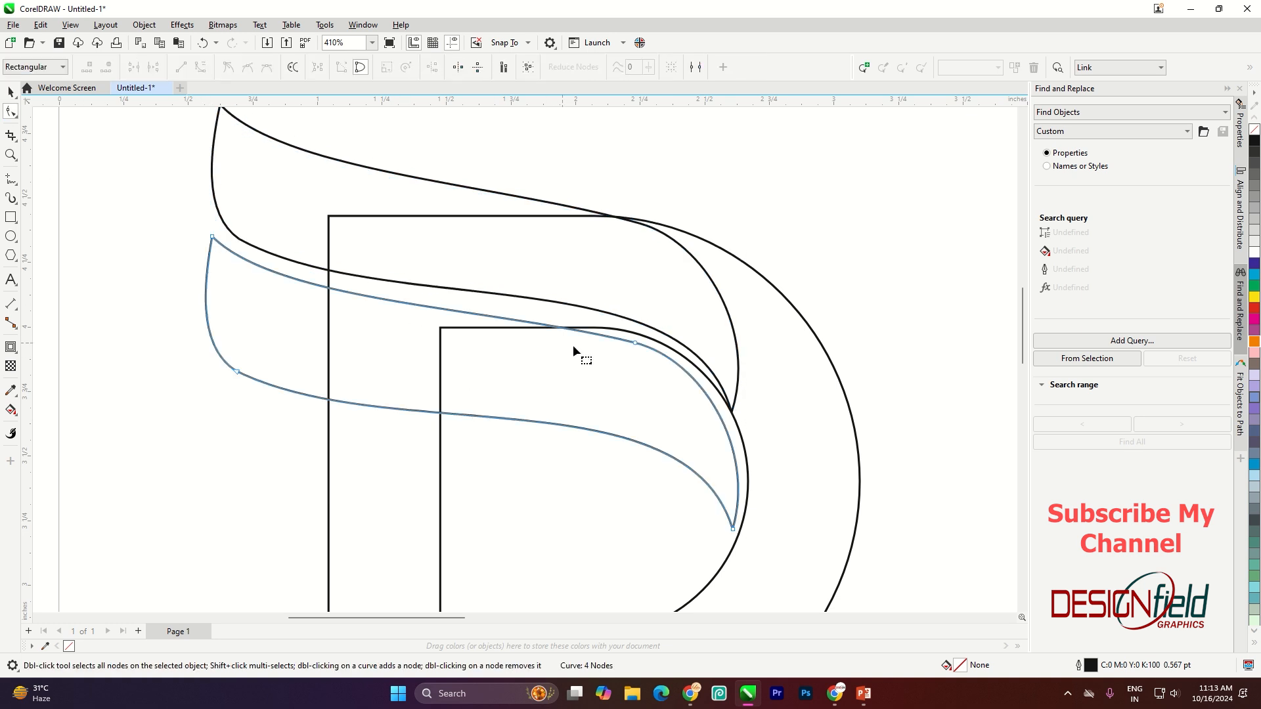
pyautogui.moveTo(496, 308); pyautogui.dragTo(515, 295)
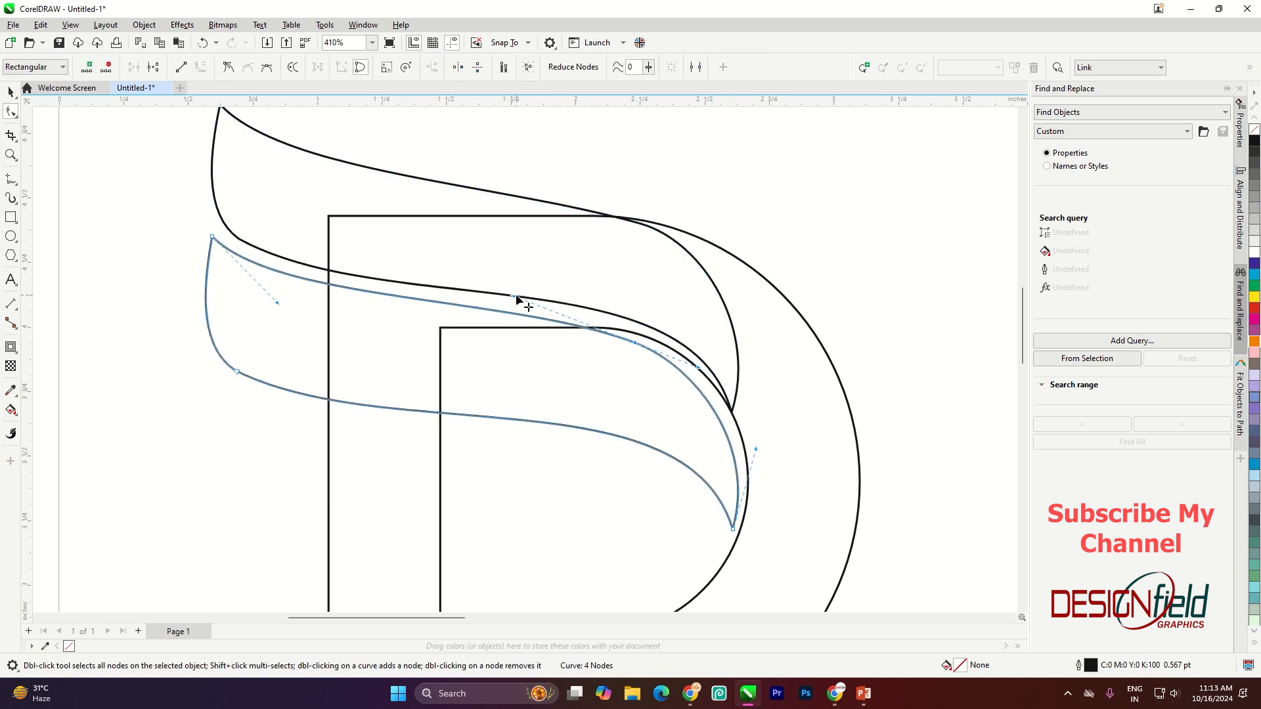
pyautogui.moveTo(278, 304); pyautogui.dragTo(277, 314)
pyautogui.moveTo(515, 297); pyautogui.dragTo(516, 293)
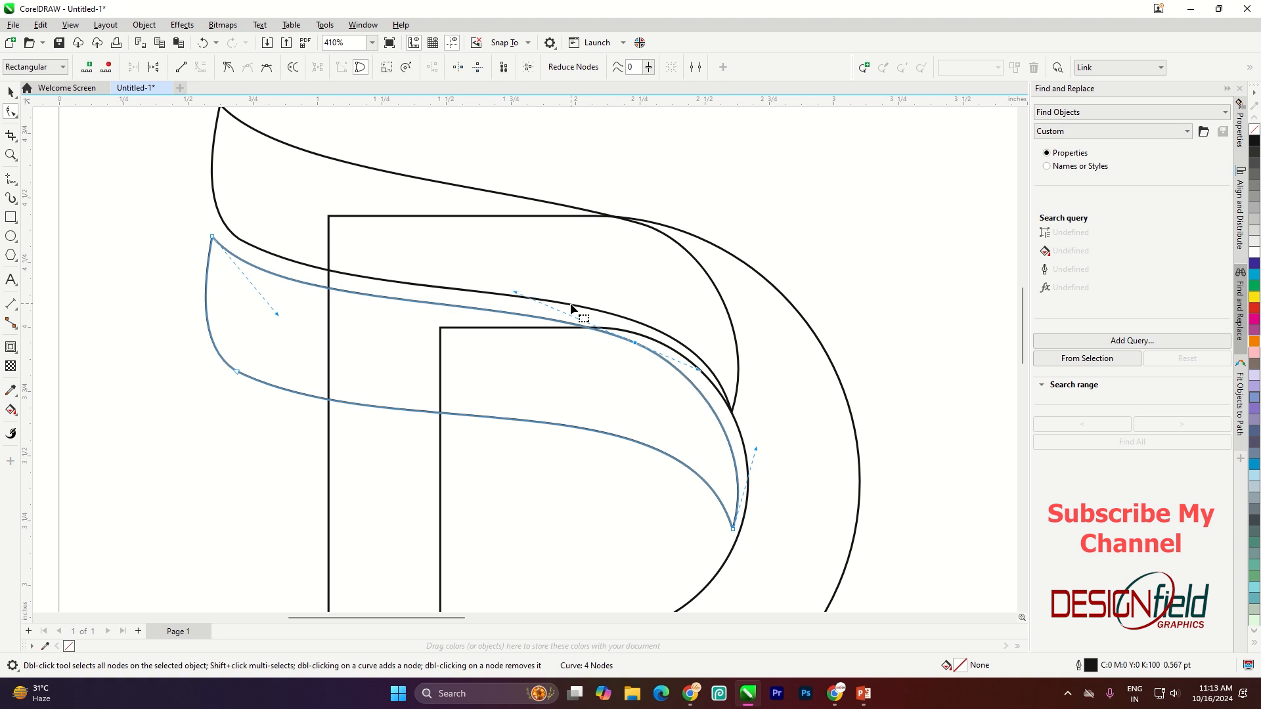
pyautogui.moveTo(756, 448); pyautogui.dragTo(750, 443)
pyautogui.scroll(-4, 720, 401)
pyautogui.press('space')
pyautogui.press('Escape')
pyautogui.scroll(-3, 703, 348)
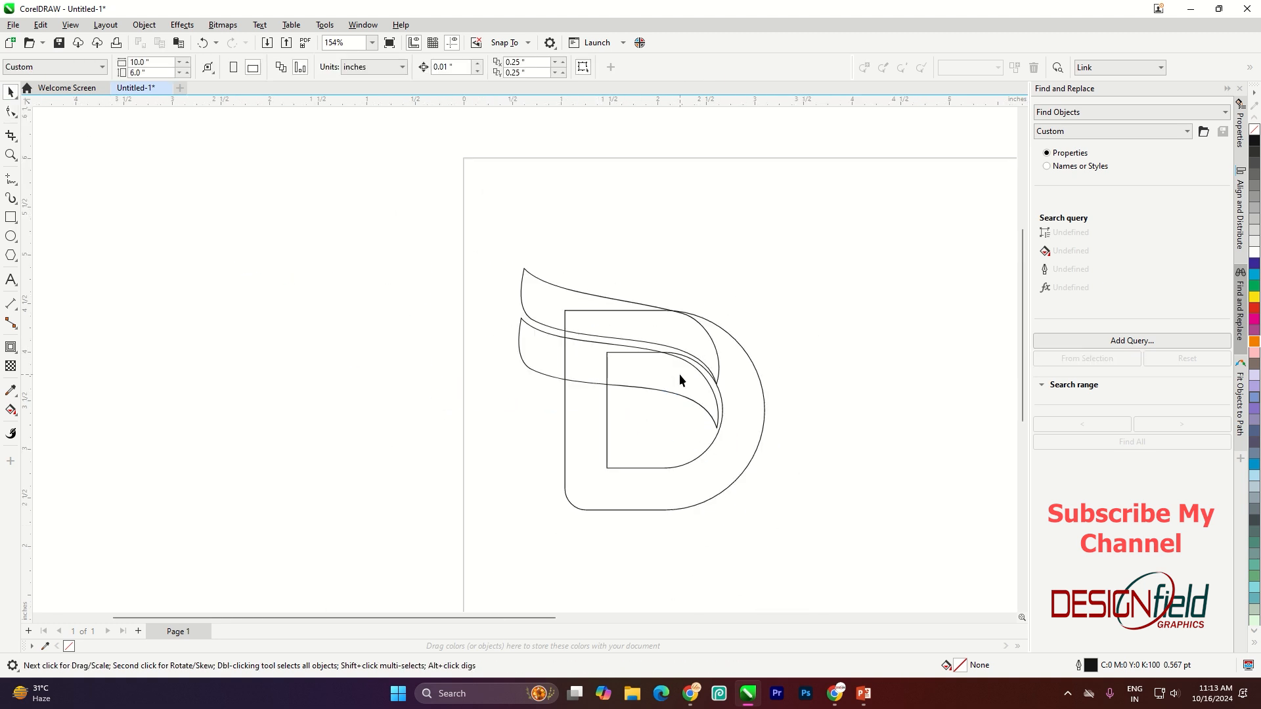
# Draw a rectangle over the D's upper-left part and use it to cut that area out of the D.
pyautogui.scroll(3, 676, 368)
pyautogui.click(10, 217)
pyautogui.moveTo(409, 223); pyautogui.dragTo(681, 431)
pyautogui.press('space')
pyautogui.keyDown('shift'); pyautogui.click(794, 524); pyautogui.keyUp('shift')
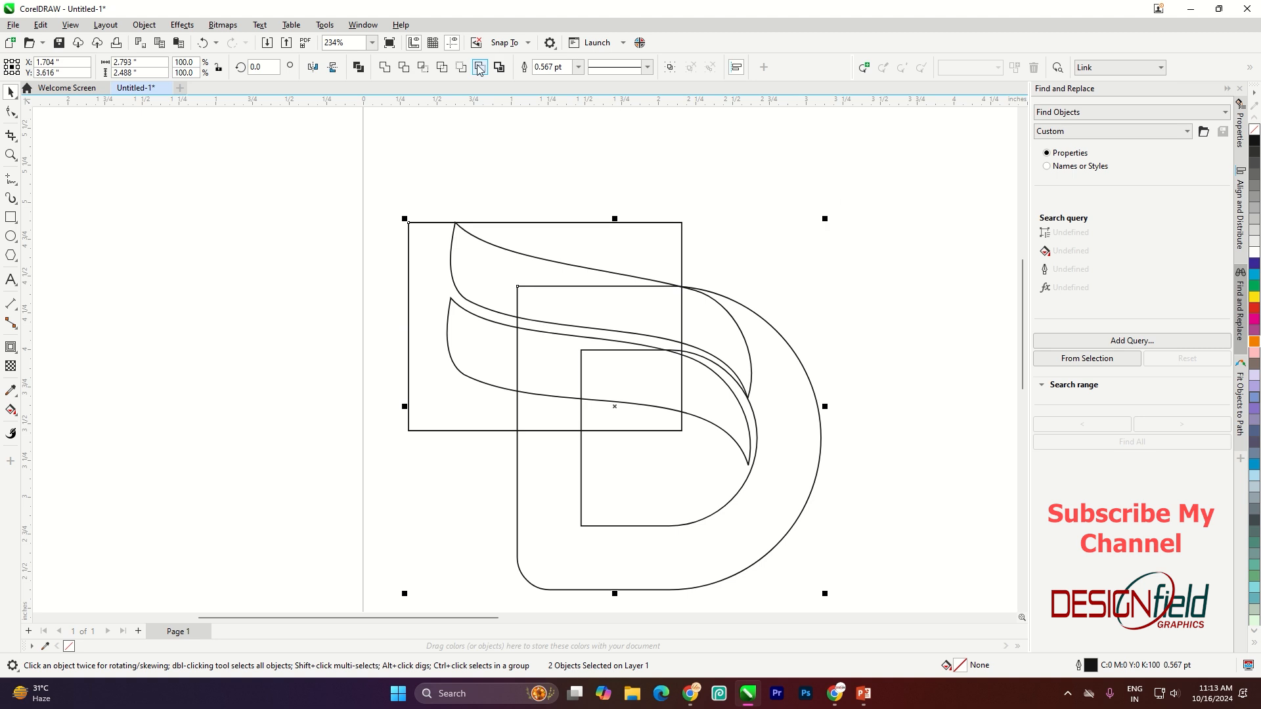
pyautogui.click(479, 68)
pyautogui.click(806, 342)
# Adjust the curve at the upper wing's right end with the Shape tool.
pyautogui.scroll(3, 755, 346)
pyautogui.click(710, 314)
pyautogui.press('F10')
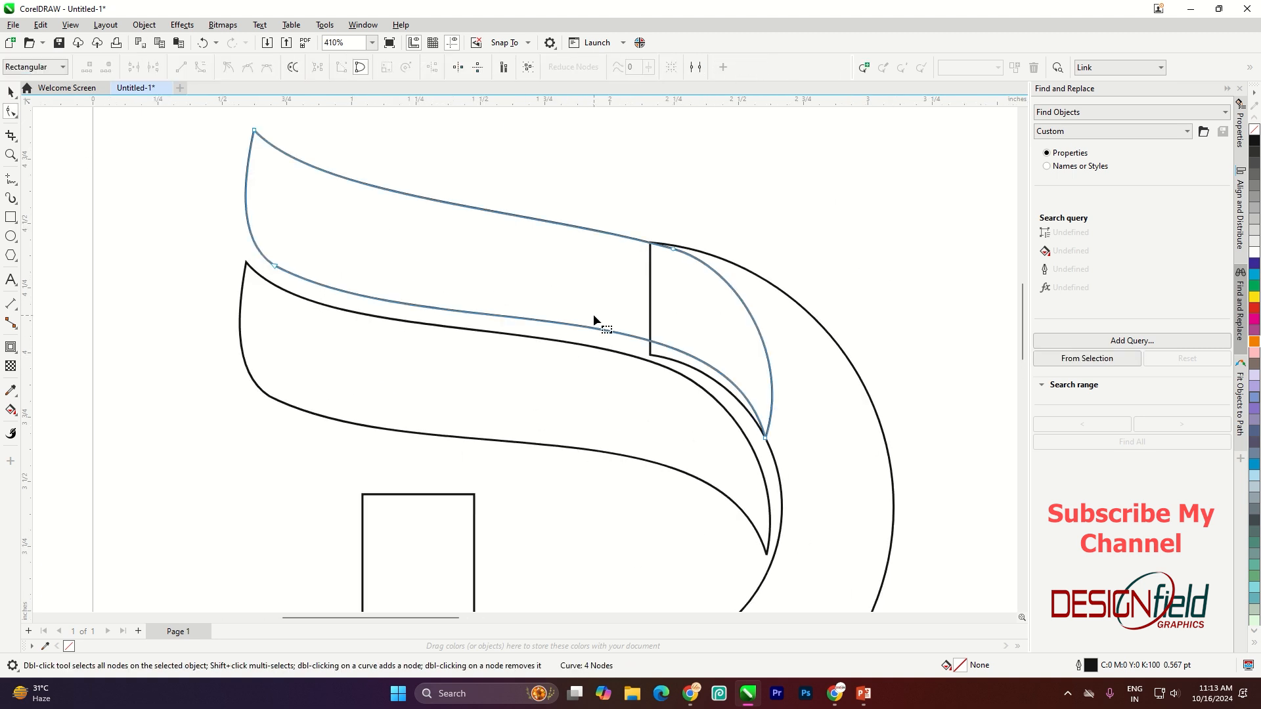
pyautogui.moveTo(731, 442); pyautogui.dragTo(744, 420)
pyautogui.click(11, 92)
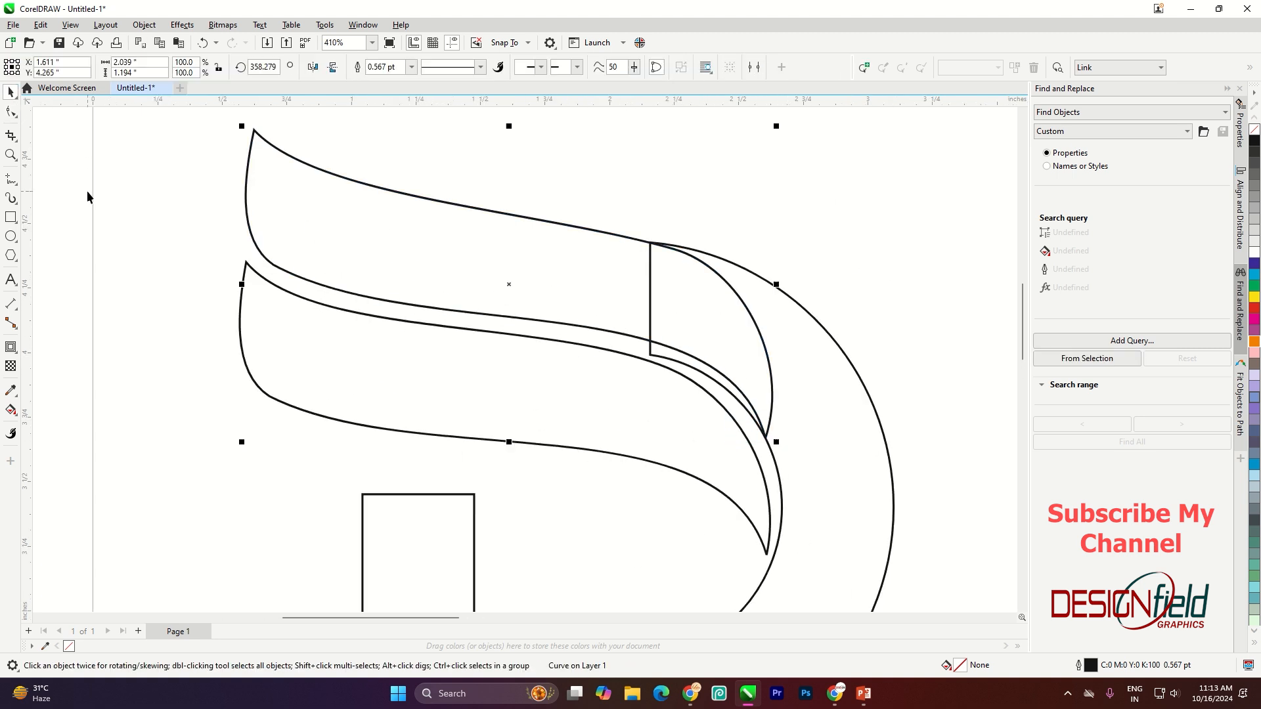
# Move the lower wing slightly down and left to widen the gap between the wings, and select the upper wing.
pyautogui.click(87, 194)
pyautogui.moveTo(632, 435); pyautogui.dragTo(622, 449)
pyautogui.click(855, 309)
pyautogui.click(716, 292)
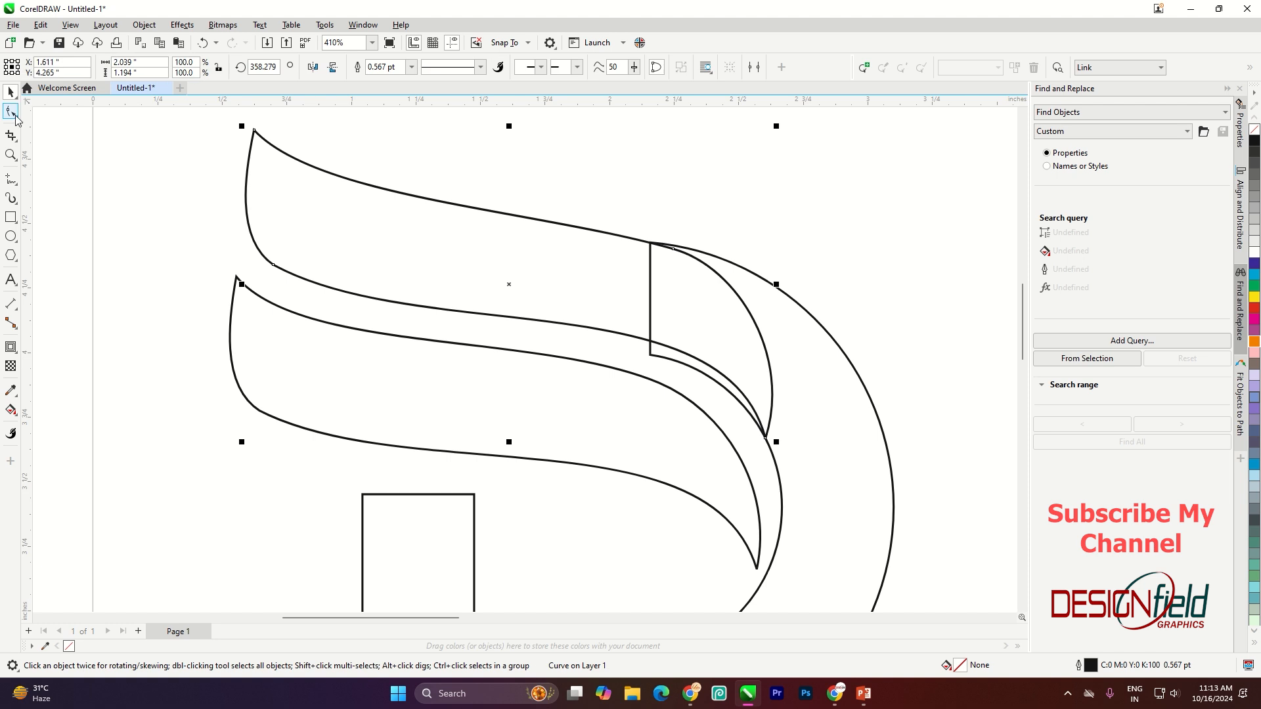
# Move the node on the upper wing's lower edge down to meet the D's inner cut corner.
pyautogui.click(11, 112)
pyautogui.moveTo(644, 339); pyautogui.dragTo(644, 350)
pyautogui.scroll(1, 716, 401)
pyautogui.scroll(6, 633, 340)
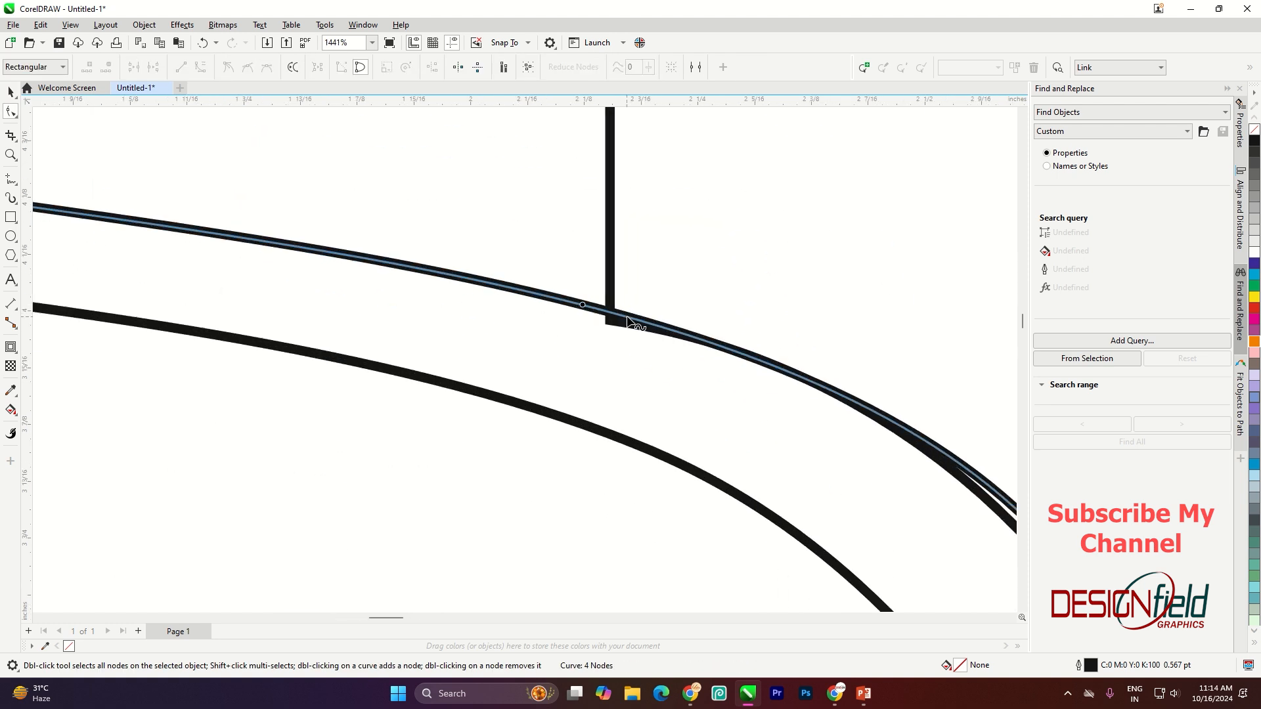
pyautogui.moveTo(579, 302); pyautogui.dragTo(578, 314)
pyautogui.scroll(-4, 579, 315)
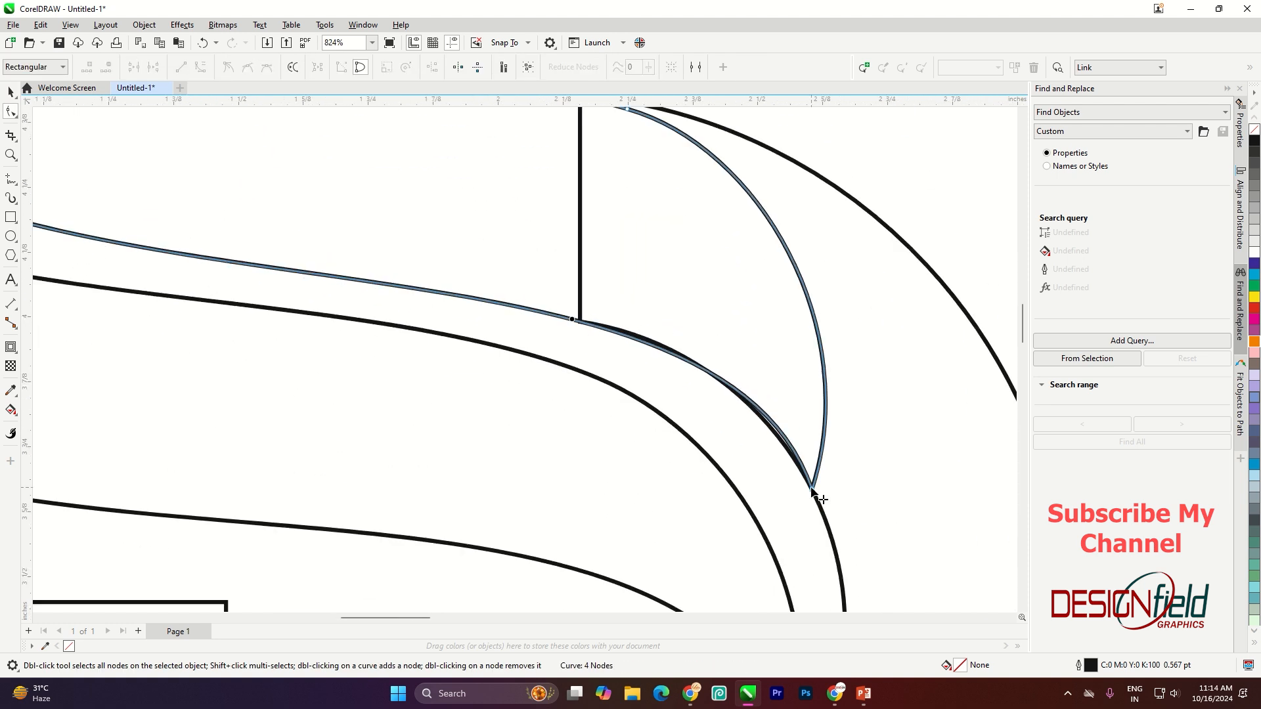
# Adjust the curve where the upper wing's upper edge meets the D's outer edge to smooth the join.
pyautogui.moveTo(720, 223); pyautogui.dragTo(691, 219)
pyautogui.scroll(-2, 686, 308)
pyautogui.scroll(5, 631, 148)
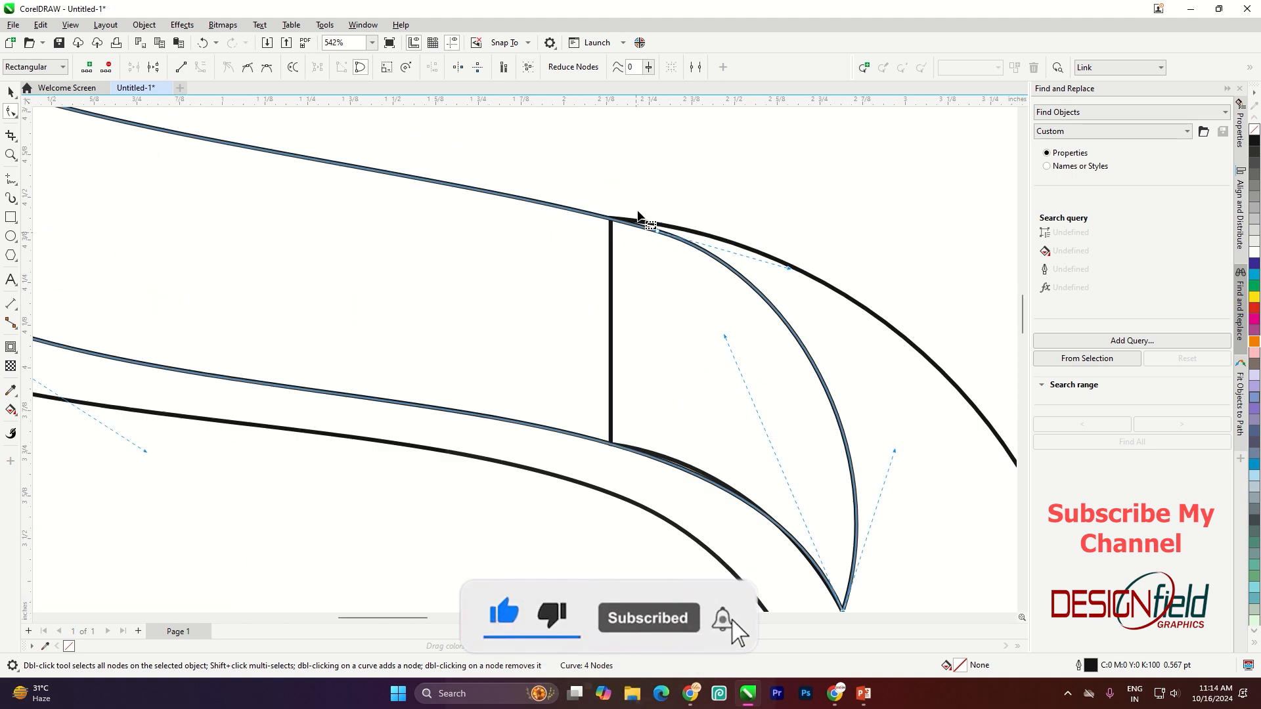
pyautogui.click(665, 237)
pyautogui.scroll(-5, 742, 253)
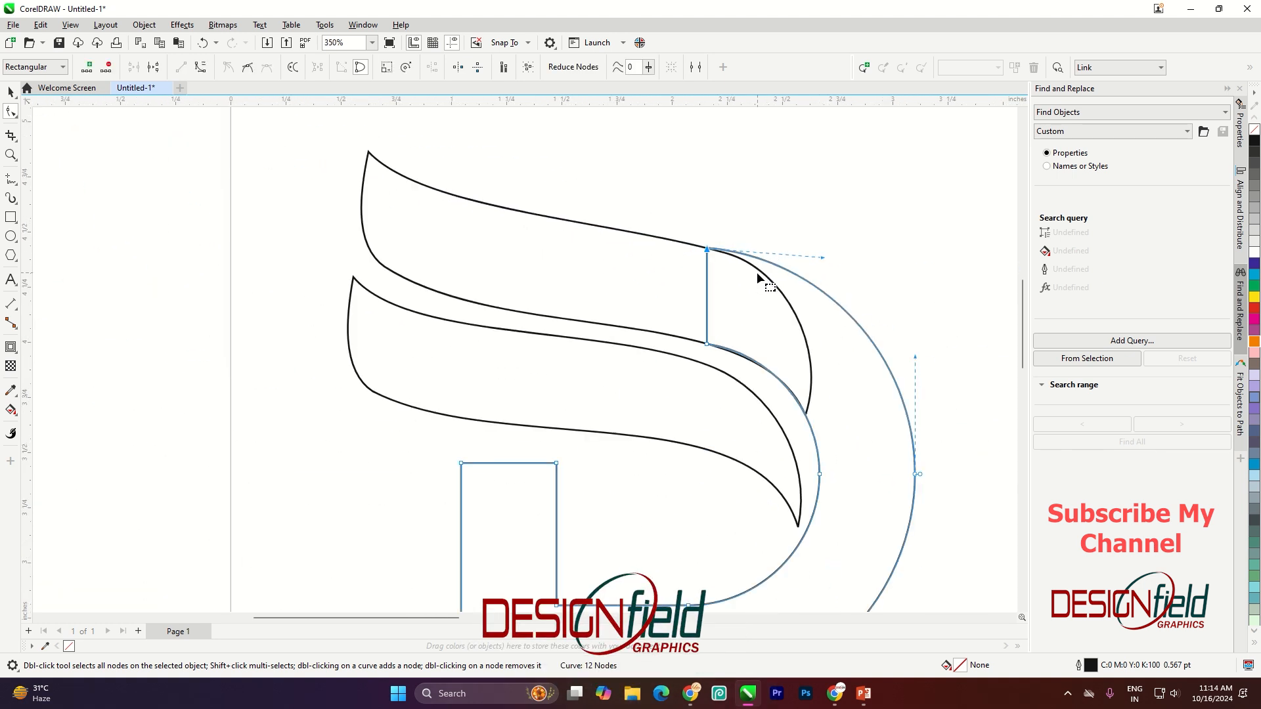
# Weld the upper wing and the D into one shape.
pyautogui.press('space')
pyautogui.scroll(-1, 586, 336)
pyautogui.keyDown('shift'); pyautogui.click(811, 393); pyautogui.keyUp('shift')
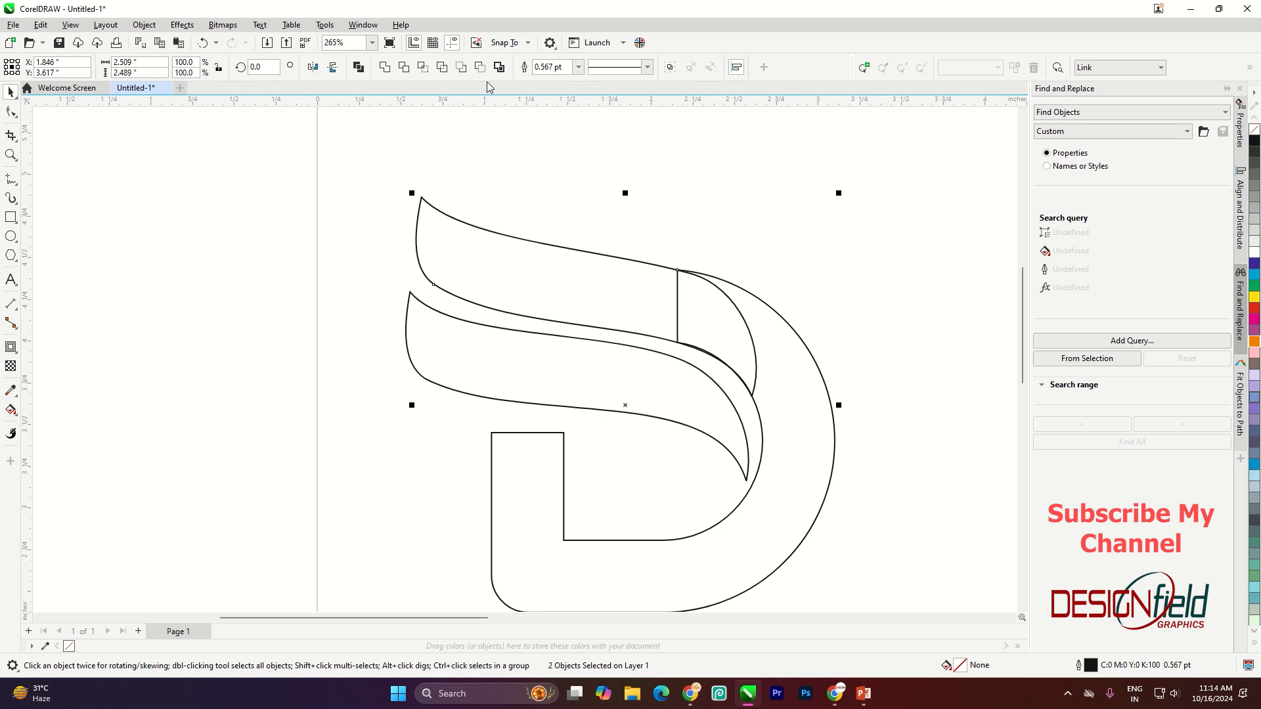
pyautogui.click(386, 68)
# Remove the surplus nodes where the upper wing's lower edge joins the D's inner curve.
pyautogui.click(11, 113)
pyautogui.scroll(1, 636, 277)
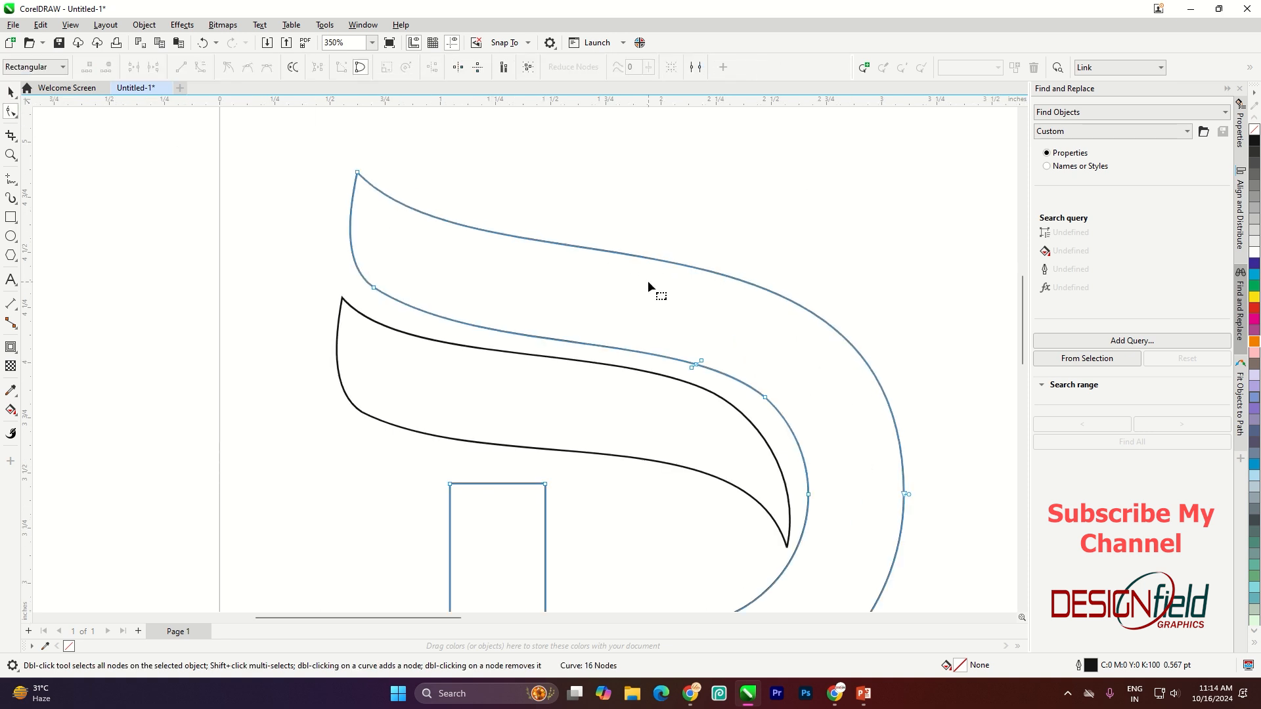
pyautogui.scroll(2, 648, 281)
pyautogui.click(808, 364)
pyautogui.scroll(11, 652, 338)
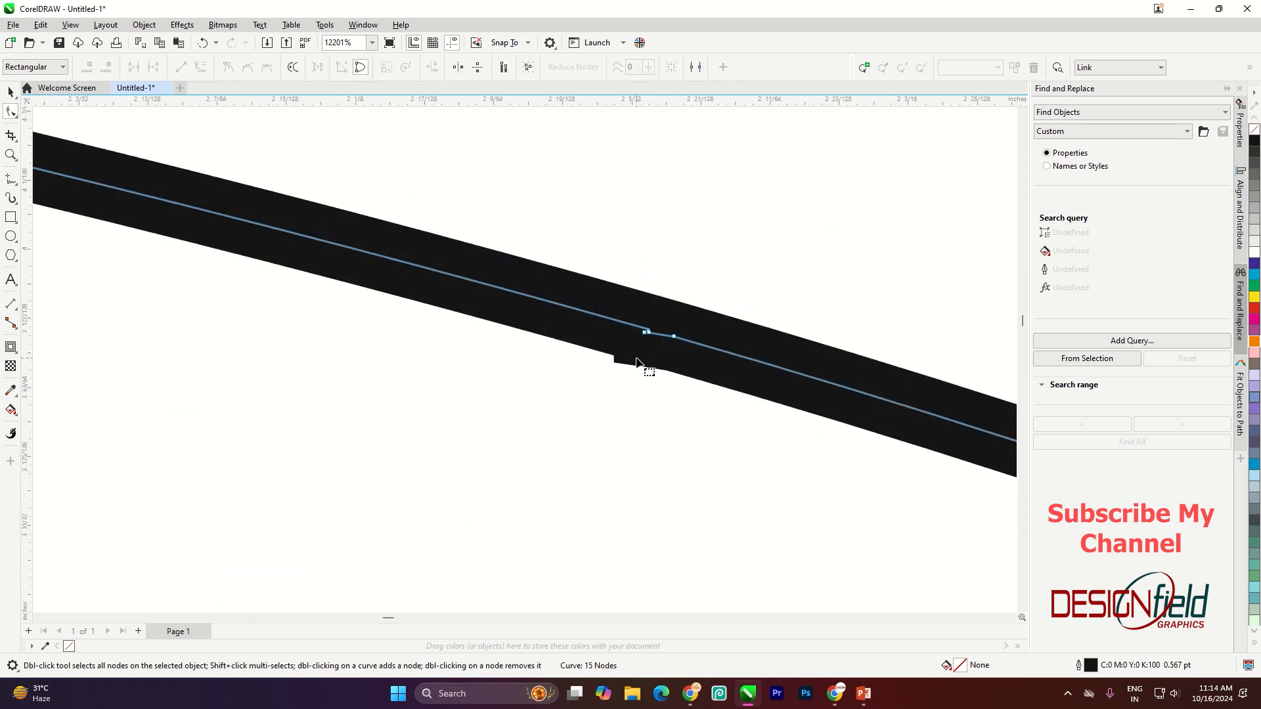
pyautogui.scroll(-12, 716, 267)
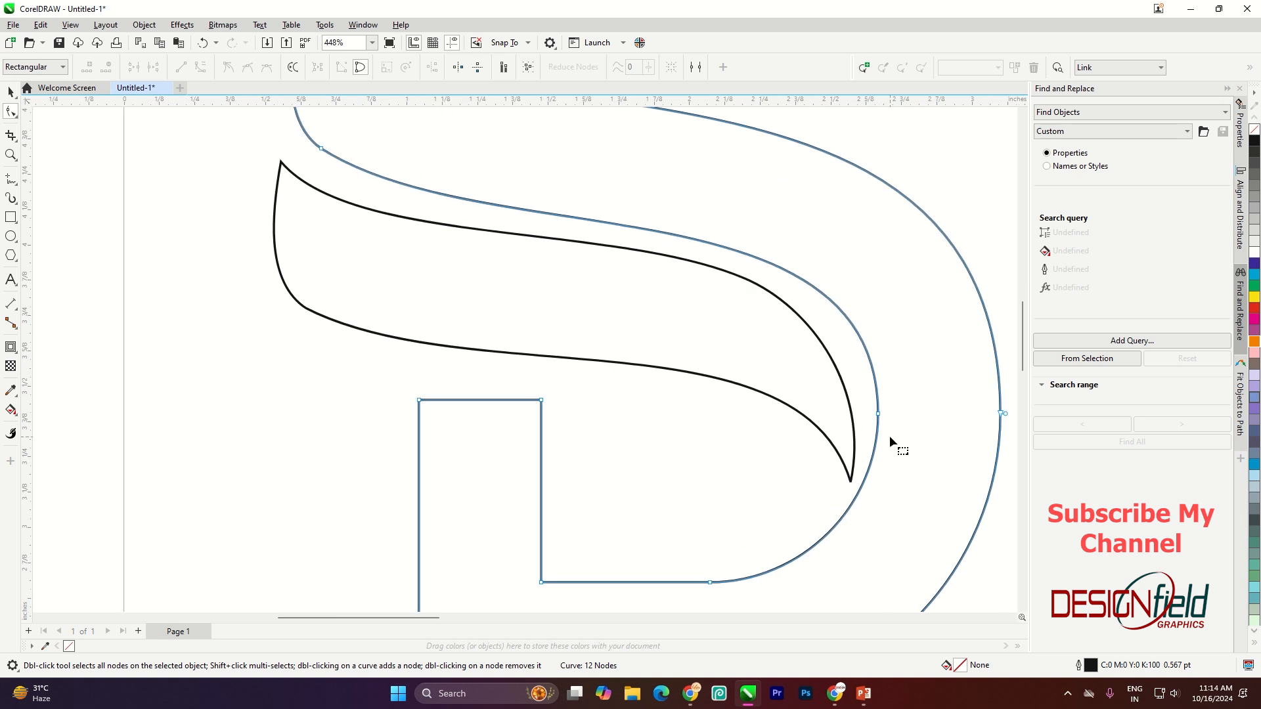
# Try to remove the node at the rightmost point of the D's outer curve.
pyautogui.doubleClick(1000, 415)
pyautogui.hotkey('ctrl', 'z')
pyautogui.scroll(-2, 881, 387)
pyautogui.click(521, 415)
pyautogui.scroll(1, 785, 355)
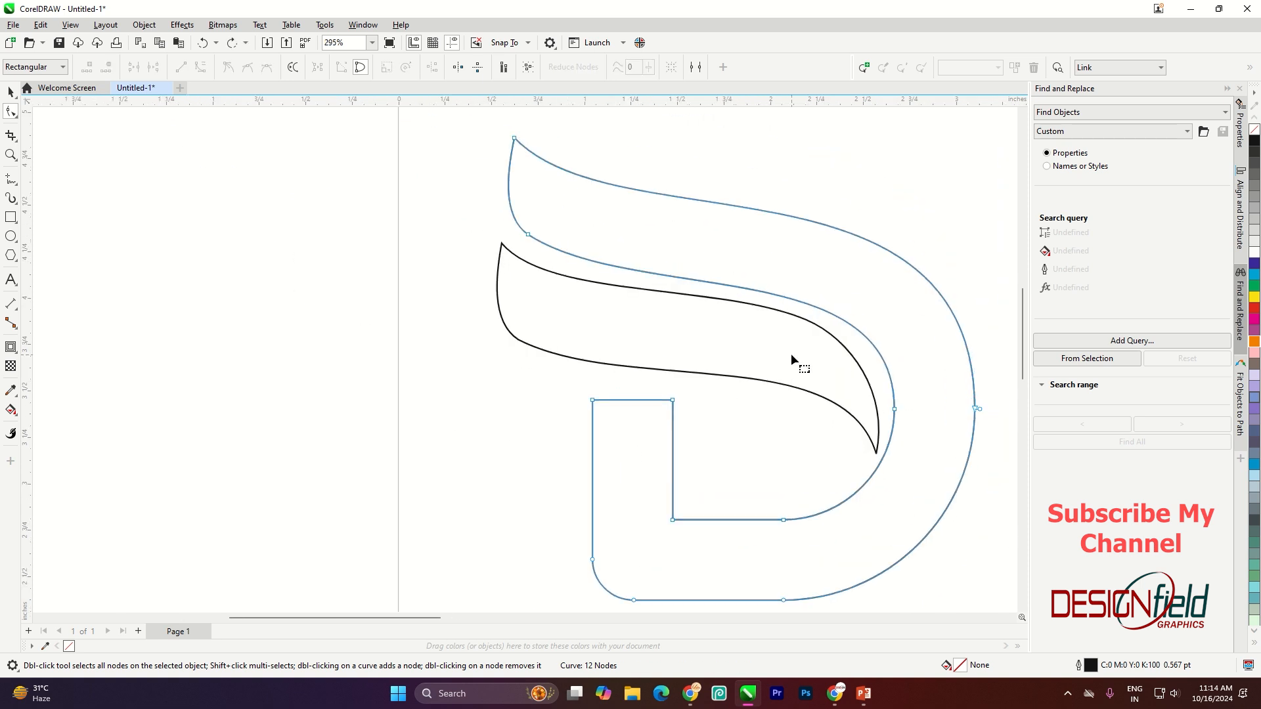
# Reshape the lower wing by raising its upper-left tip, shifting its right curve outward and lifting its right tip.
pyautogui.click(824, 400)
pyautogui.moveTo(857, 340); pyautogui.dragTo(883, 339)
pyautogui.moveTo(458, 226); pyautogui.dragTo(460, 216)
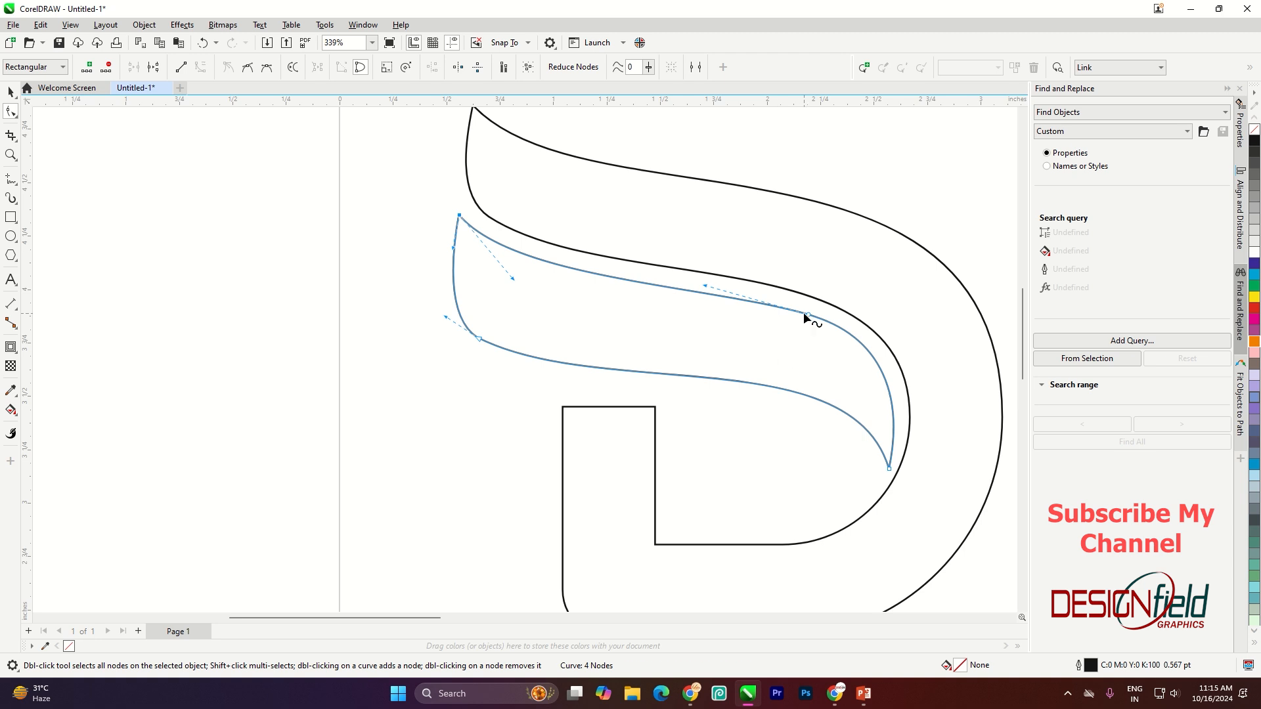
pyautogui.moveTo(804, 315); pyautogui.dragTo(859, 347)
pyautogui.moveTo(903, 402); pyautogui.dragTo(899, 405)
pyautogui.moveTo(889, 468); pyautogui.dragTo(892, 452)
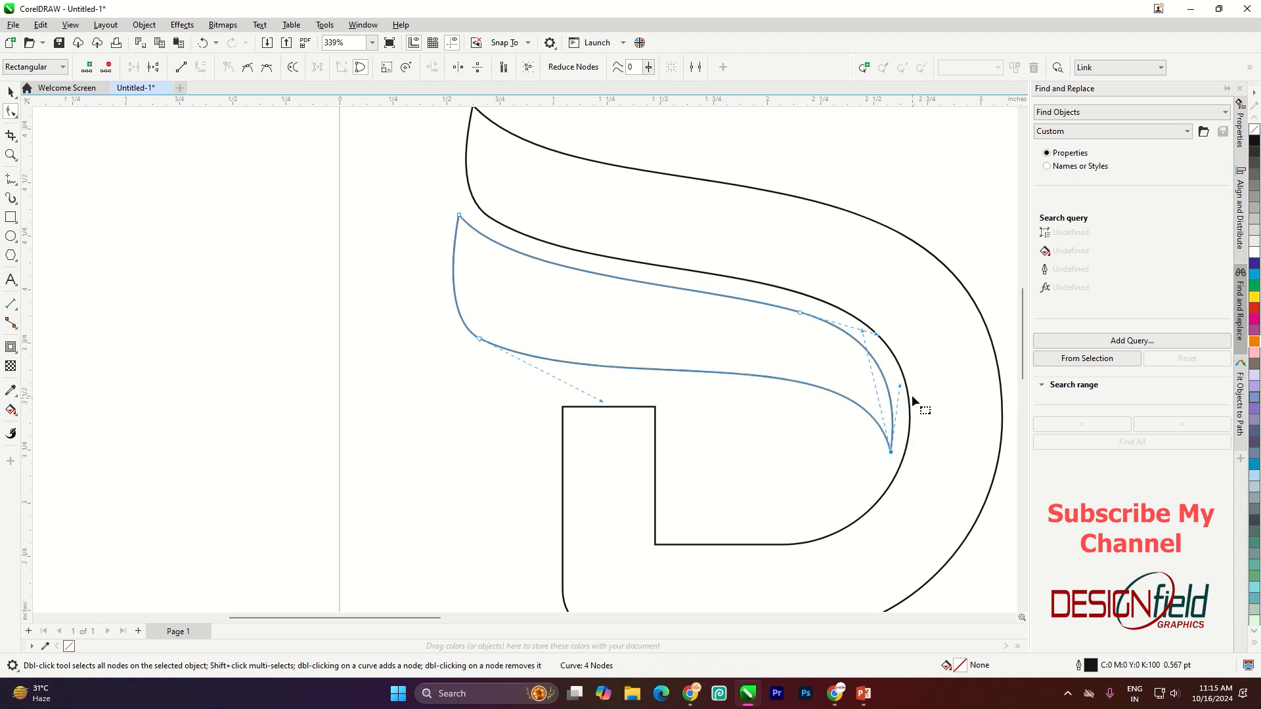
# Delete the extra node on the lower wing's upper edge and bend that edge parallel to the upper wing.
pyautogui.scroll(3, 823, 337)
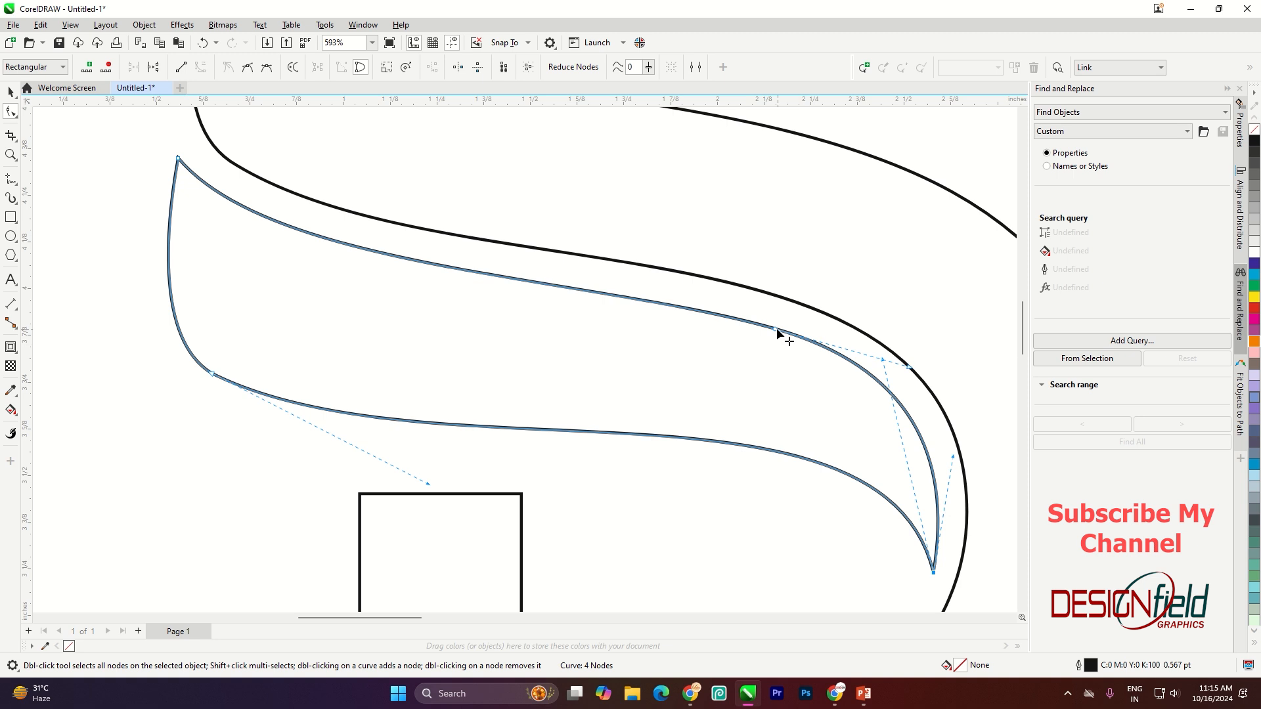
pyautogui.scroll(-2, 777, 329)
pyautogui.scroll(2, 948, 498)
pyautogui.moveTo(920, 521); pyautogui.dragTo(1007, 395)
pyautogui.doubleClick(761, 265)
pyautogui.scroll(-3, 842, 399)
pyautogui.moveTo(945, 219); pyautogui.dragTo(932, 219)
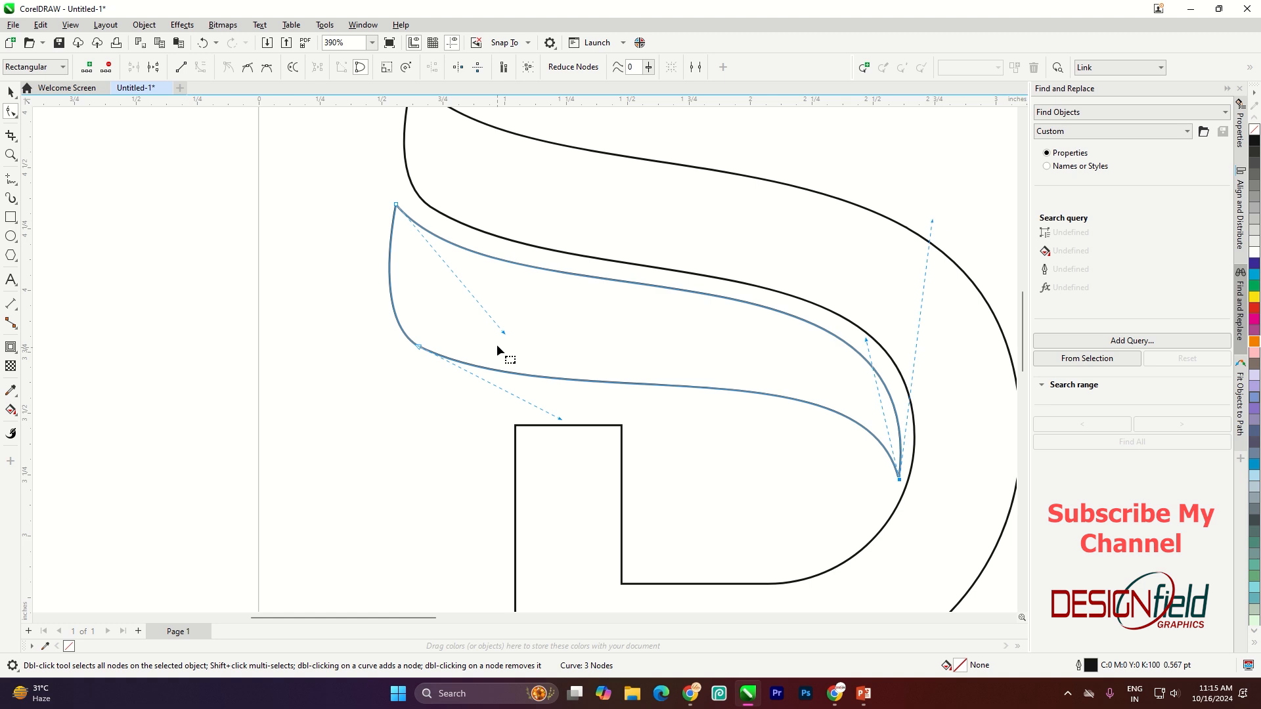
pyautogui.moveTo(505, 334); pyautogui.dragTo(512, 329)
pyautogui.scroll(-3, 560, 340)
pyautogui.scroll(3, 459, 365)
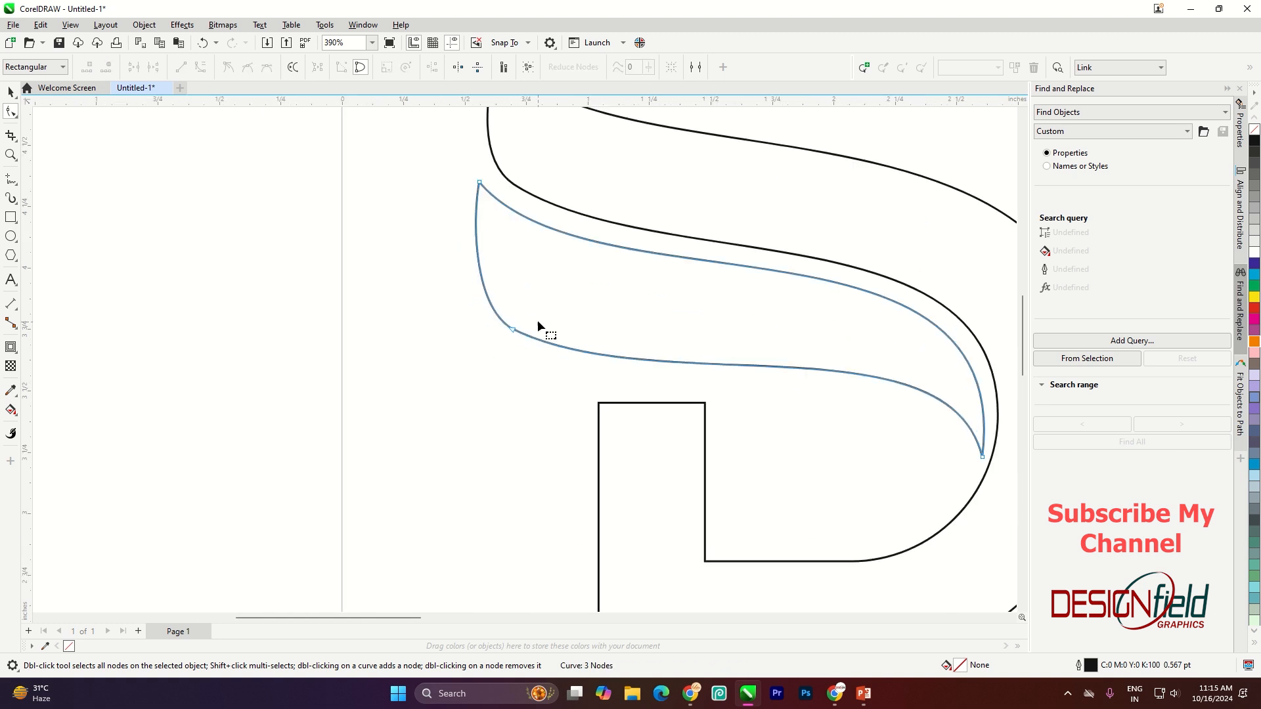
# Try to reshape the lower wing's bottom-left curve with its node handle.
pyautogui.click(512, 329)
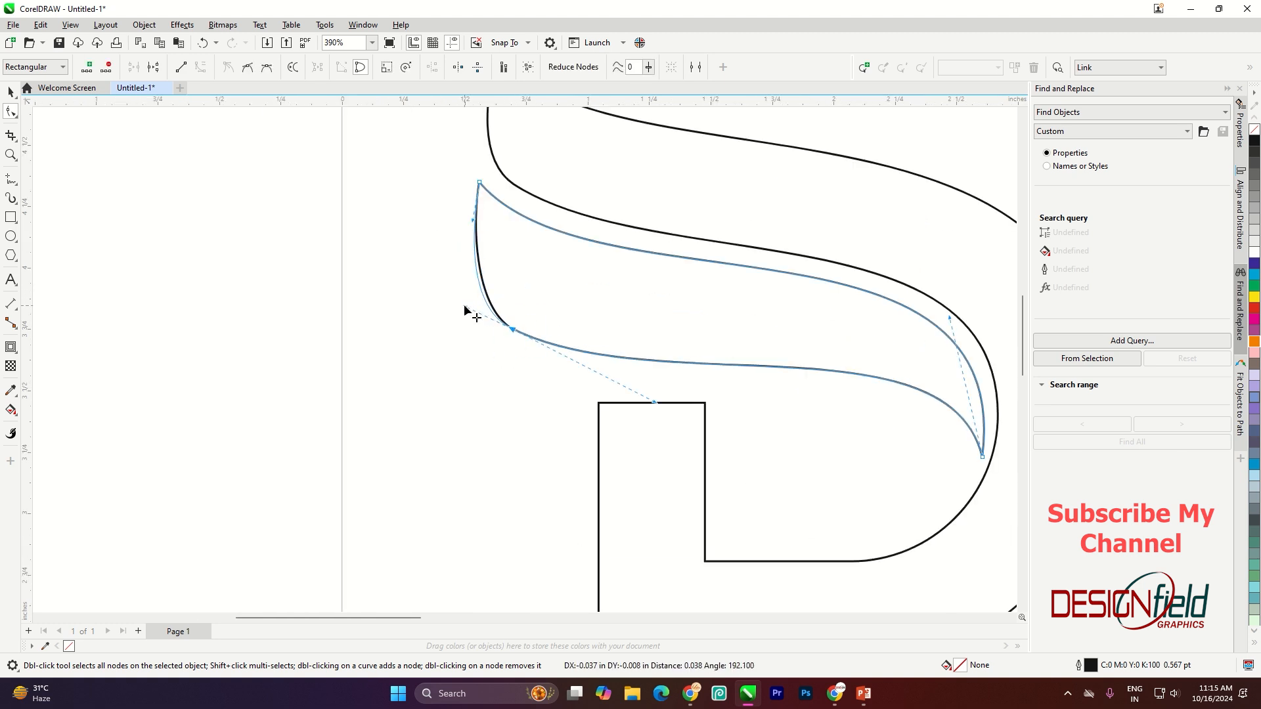
pyautogui.moveTo(464, 307); pyautogui.dragTo(464, 307)
pyautogui.scroll(-1, 601, 304)
pyautogui.hotkey('ctrl', 'z')
# Move the top edge nodes of the D's stem up until the stem overlaps the lower wing.
pyautogui.click(11, 93)
pyautogui.click(270, 309)
pyautogui.click(730, 432)
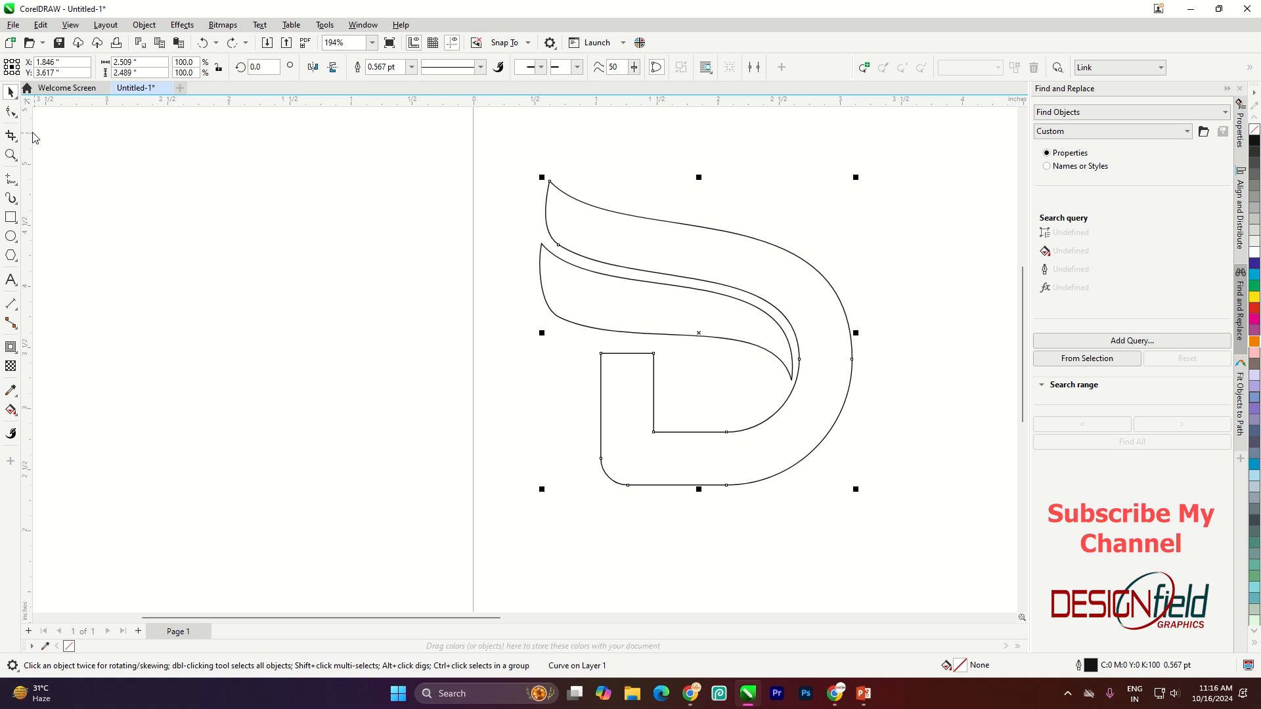
pyautogui.click(11, 112)
pyautogui.moveTo(574, 331); pyautogui.dragTo(680, 381)
pyautogui.scroll(3, 634, 363)
pyautogui.moveTo(662, 349); pyautogui.dragTo(662, 301)
# Place a duplicate of the lower wing slightly below the original.
pyautogui.click(11, 92)
pyautogui.click(275, 256)
pyautogui.scroll(1, 735, 319)
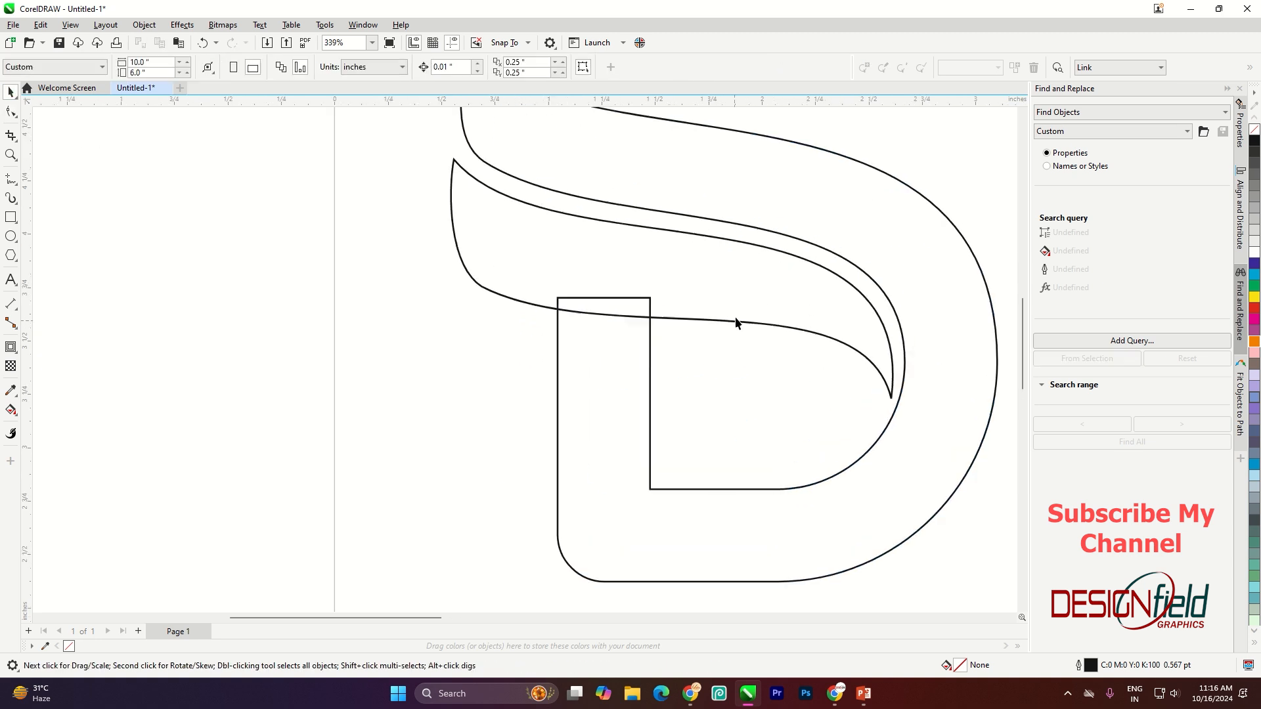
pyautogui.moveTo(736, 289); pyautogui.dragTo(737, 310)
pyautogui.rightClick(737, 310)
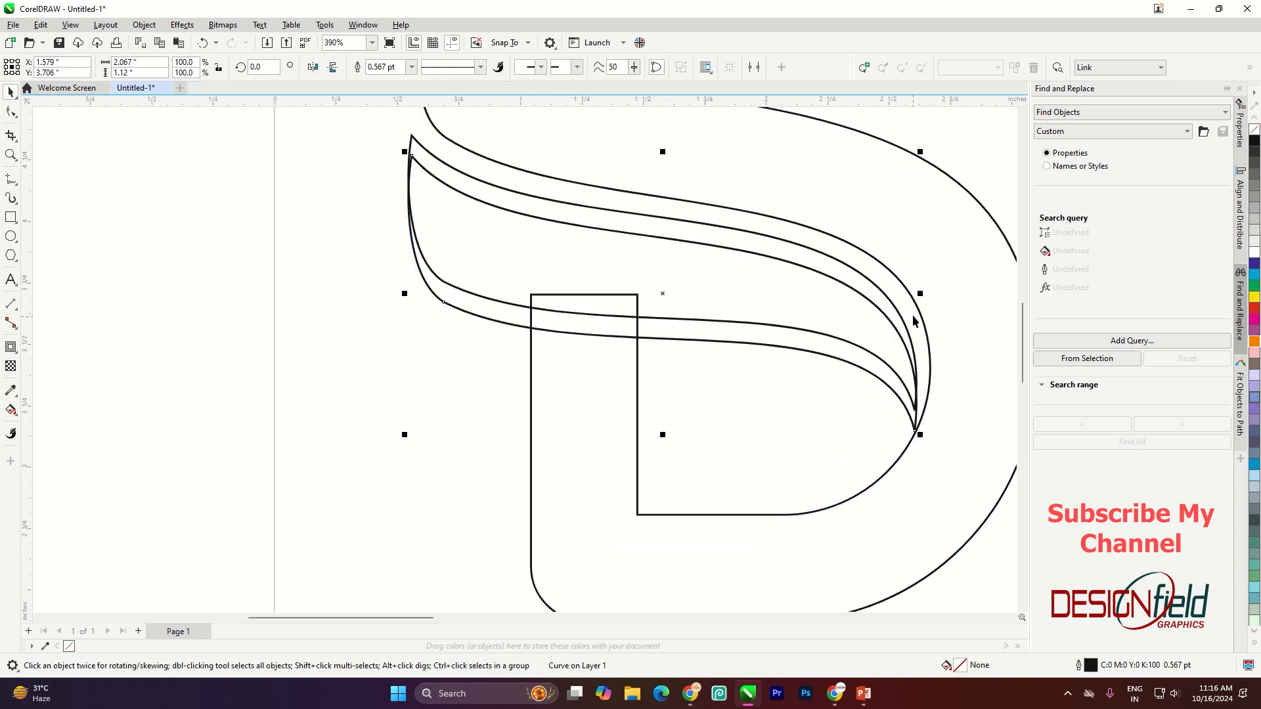
# Narrow the wing duplicate slightly and use it to trim the D's stem with Back Minus Front.
pyautogui.moveTo(919, 293); pyautogui.dragTo(914, 293)
pyautogui.scroll(-3, 755, 373)
pyautogui.keyDown('shift'); pyautogui.click(768, 471); pyautogui.keyUp('shift')
pyautogui.click(482, 69)
pyautogui.click(677, 333)
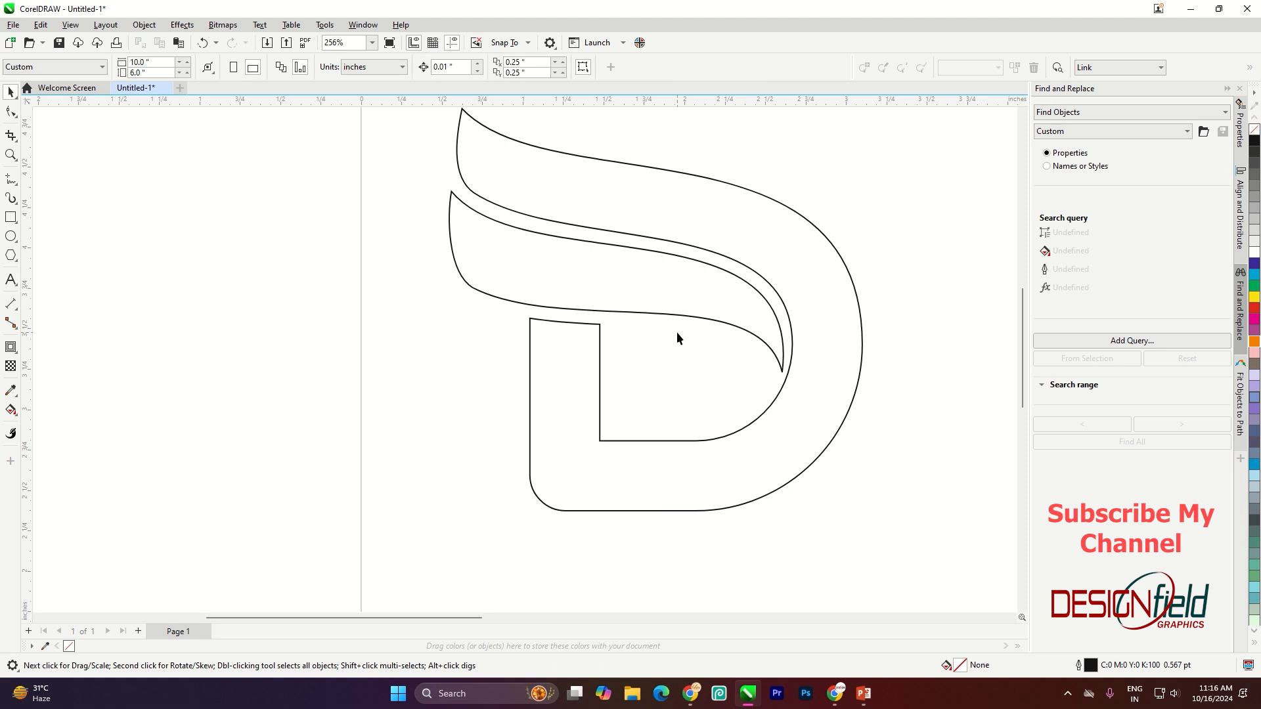
# Select the D and the lower wing together and reposition them in the left part of the page.
pyautogui.scroll(-4, 677, 333)
pyautogui.scroll(5, 638, 289)
pyautogui.scroll(-8, 654, 344)
pyautogui.scroll(2, 748, 372)
pyautogui.moveTo(451, 511); pyautogui.dragTo(808, 213)
pyautogui.moveTo(705, 340); pyautogui.dragTo(743, 347)
pyautogui.scroll(-2, 782, 331)
pyautogui.moveTo(503, 320); pyautogui.dragTo(505, 337)
# Fill the D and the lower wing with black and remove their outlines.
pyautogui.click(1255, 141)
pyautogui.rightClick(1254, 129)
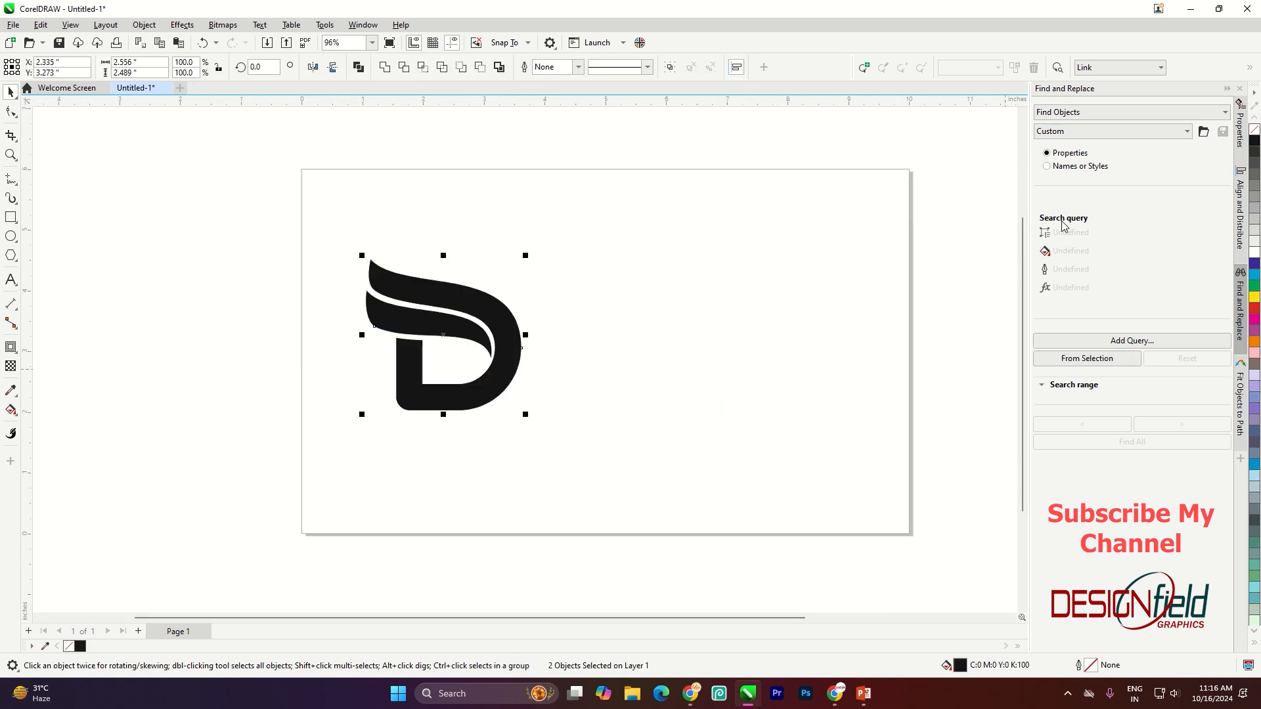
pyautogui.press('Escape')
pyautogui.scroll(4, 460, 321)
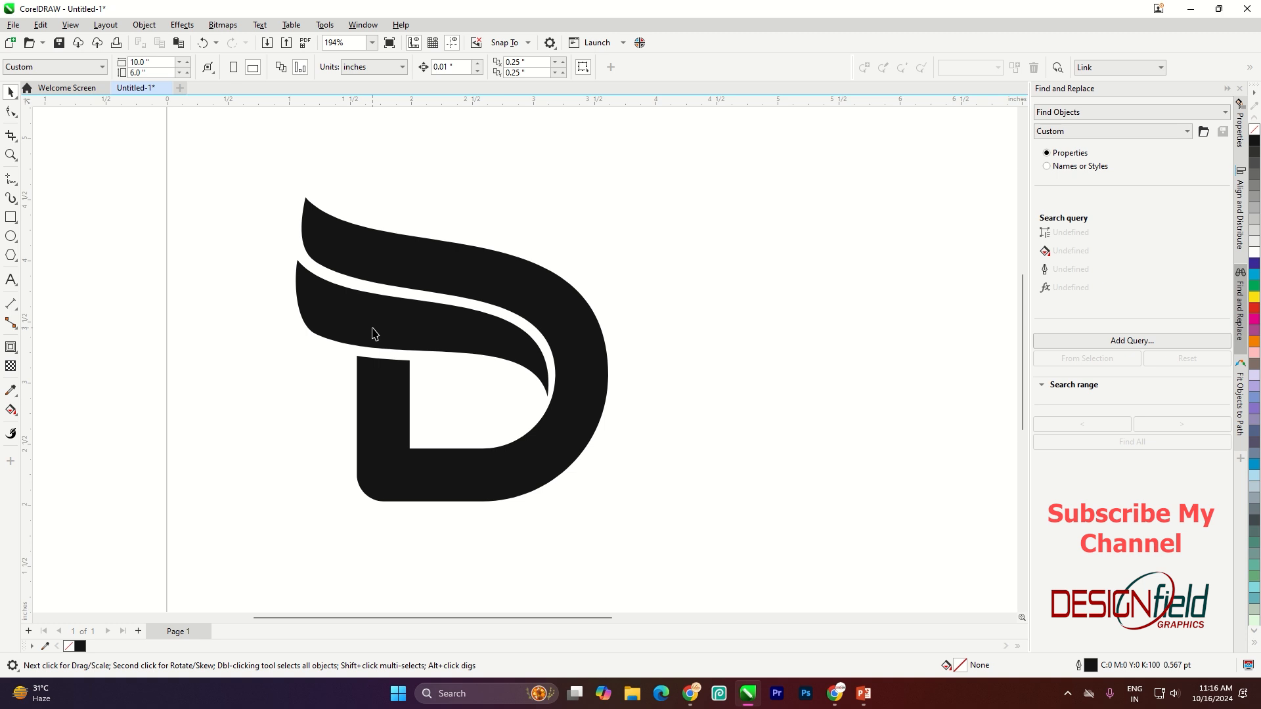
# Raise the lower wing's bottom-left node slightly and the top edge of the D's stem about 0.035 inches.
pyautogui.click(341, 333)
pyautogui.press('F10')
pyautogui.scroll(5, 305, 332)
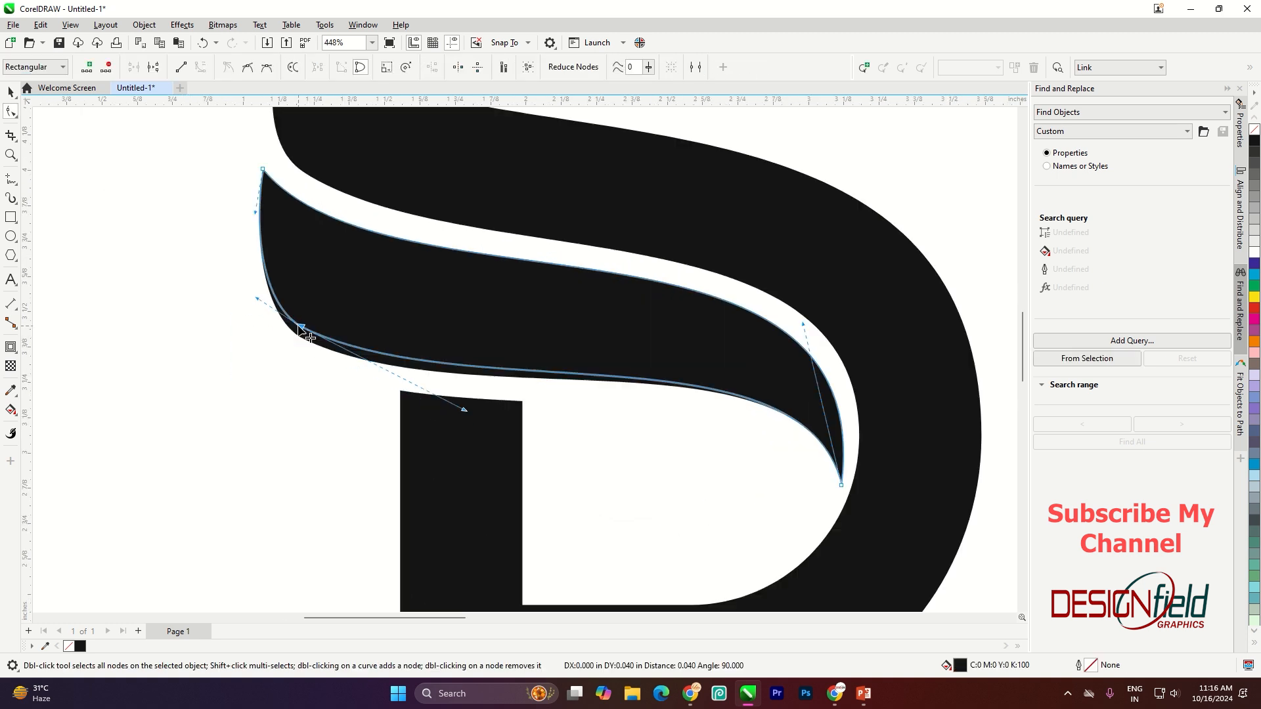
pyautogui.click(469, 421)
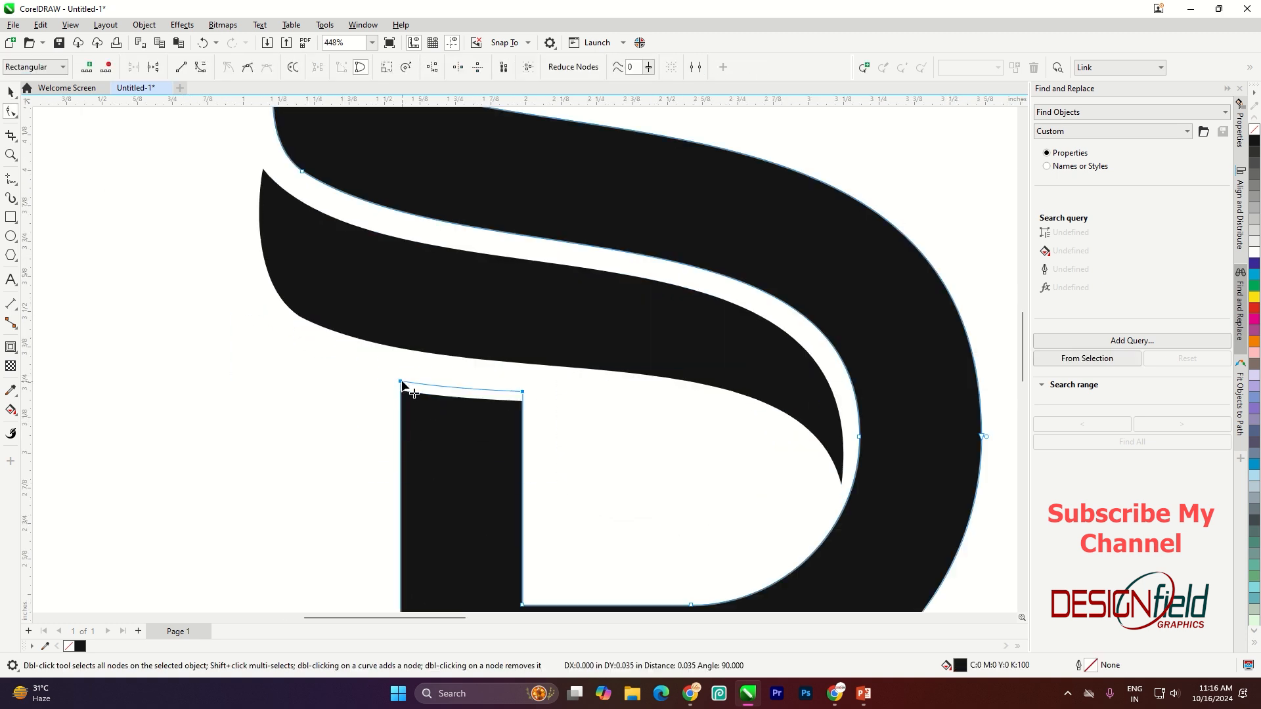
pyautogui.moveTo(402, 382); pyautogui.dragTo(401, 380)
pyautogui.press('space')
pyautogui.click(194, 246)
pyautogui.scroll(-9, 532, 383)
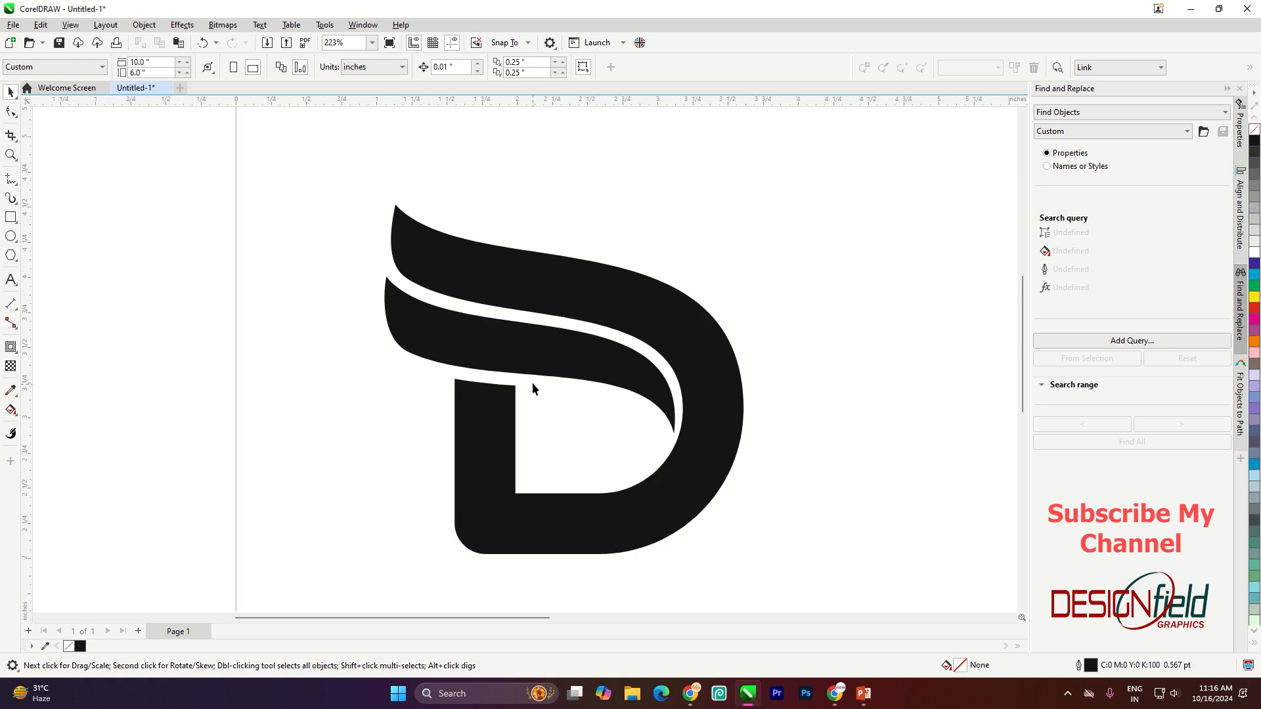
# Add the text "rift" beside the D at about 152 pt and set its font to Dust & Blast.
pyautogui.scroll(-2, 654, 381)
pyautogui.scroll(2, 655, 394)
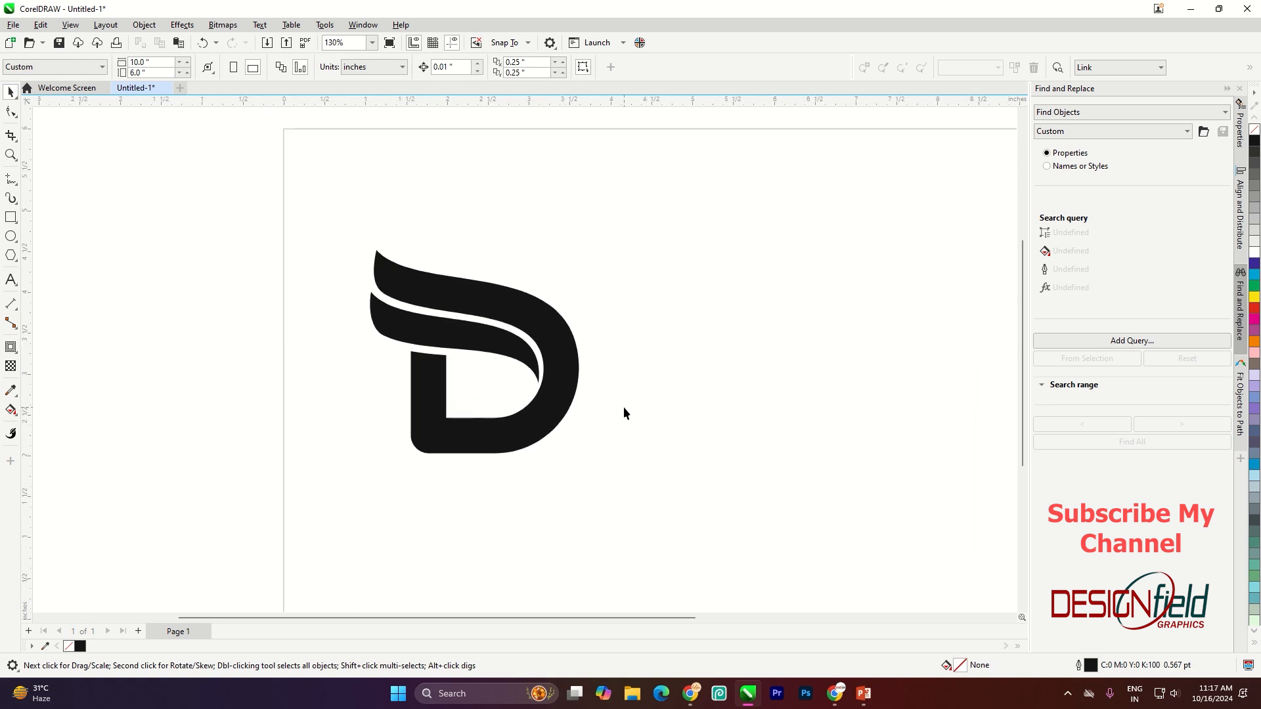
pyautogui.scroll(-1, 624, 407)
pyautogui.press('F8')
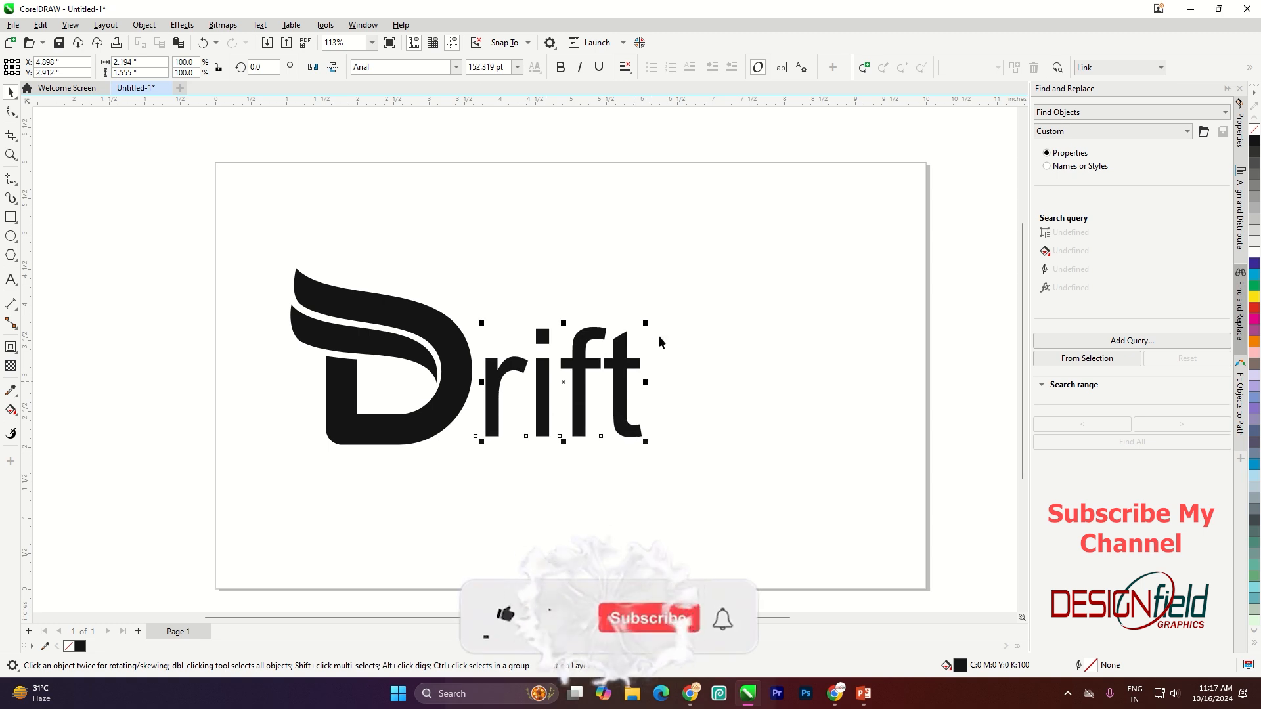
pyautogui.click(456, 67)
pyautogui.click(423, 110)
pyautogui.scroll(2, 513, 427)
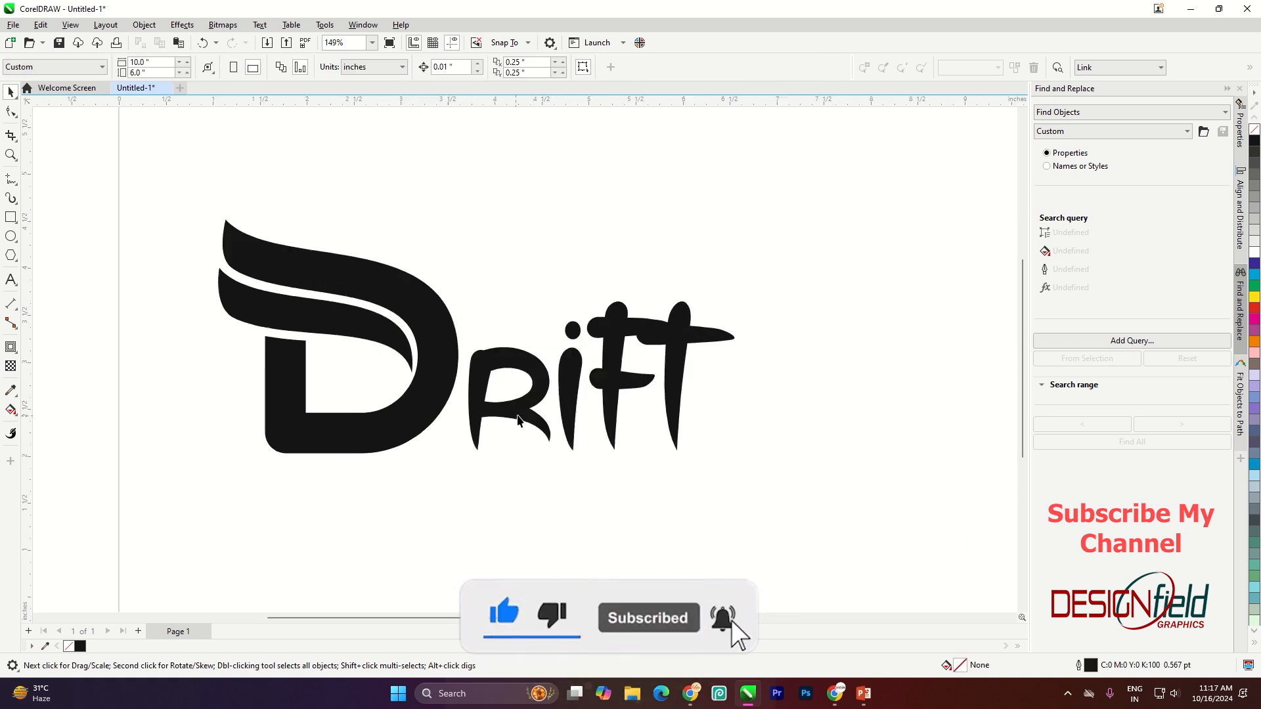
# Skew the text "rift" so its letters slant to the right.
pyautogui.click(603, 368)
pyautogui.moveTo(741, 370)
pyautogui.mouseDown()
pyautogui.moveTo(742, 383)
pyautogui.moveTo(741, 364)
pyautogui.mouseUp()
pyautogui.click(680, 408)
pyautogui.click(680, 402)
pyautogui.click(680, 379)
pyautogui.click(602, 367)
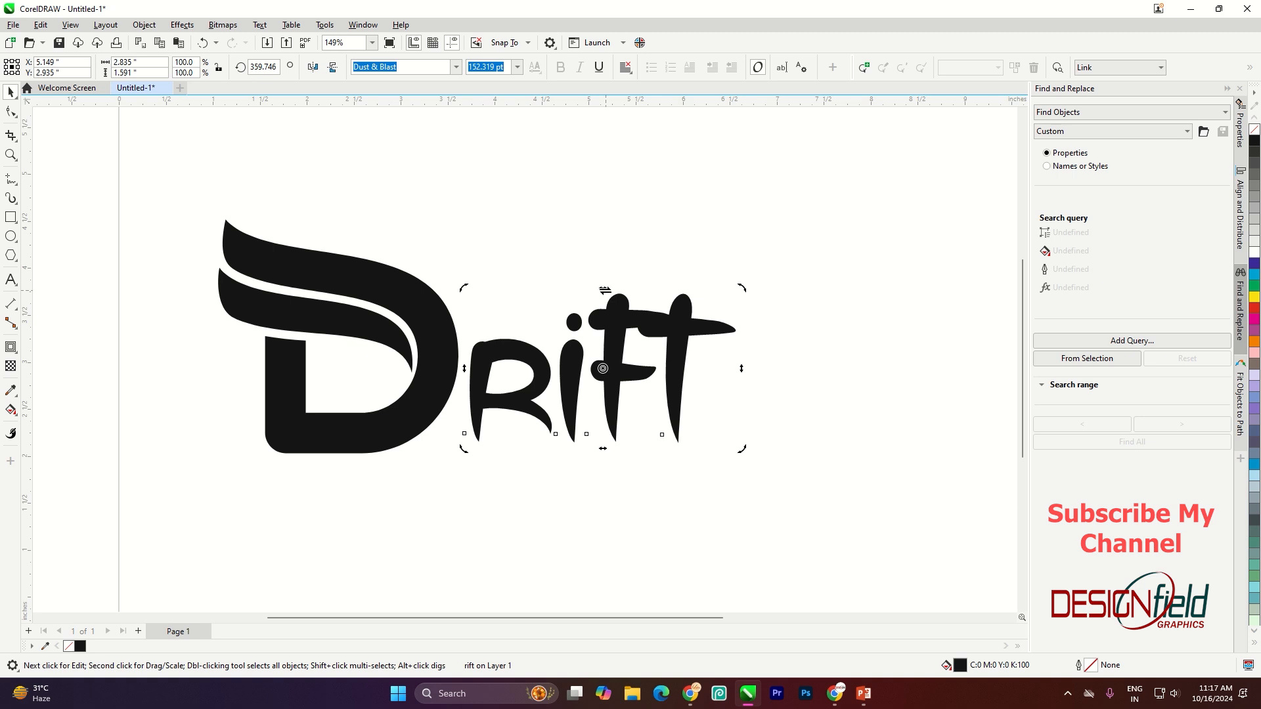
pyautogui.moveTo(603, 289); pyautogui.dragTo(622, 288)
# Place a horizontal guideline at the D's base and move the text "rift" to stand on it beside the D.
pyautogui.click(669, 416)
pyautogui.moveTo(677, 415); pyautogui.dragTo(673, 419)
pyautogui.moveTo(719, 100); pyautogui.dragTo(680, 453)
pyautogui.click(639, 504)
pyautogui.scroll(1, 576, 410)
pyautogui.moveTo(576, 410); pyautogui.dragTo(563, 424)
# Break the text "rift" apart into separate letters and move the t slightly to the right.
pyautogui.click(144, 25)
pyautogui.click(210, 336)
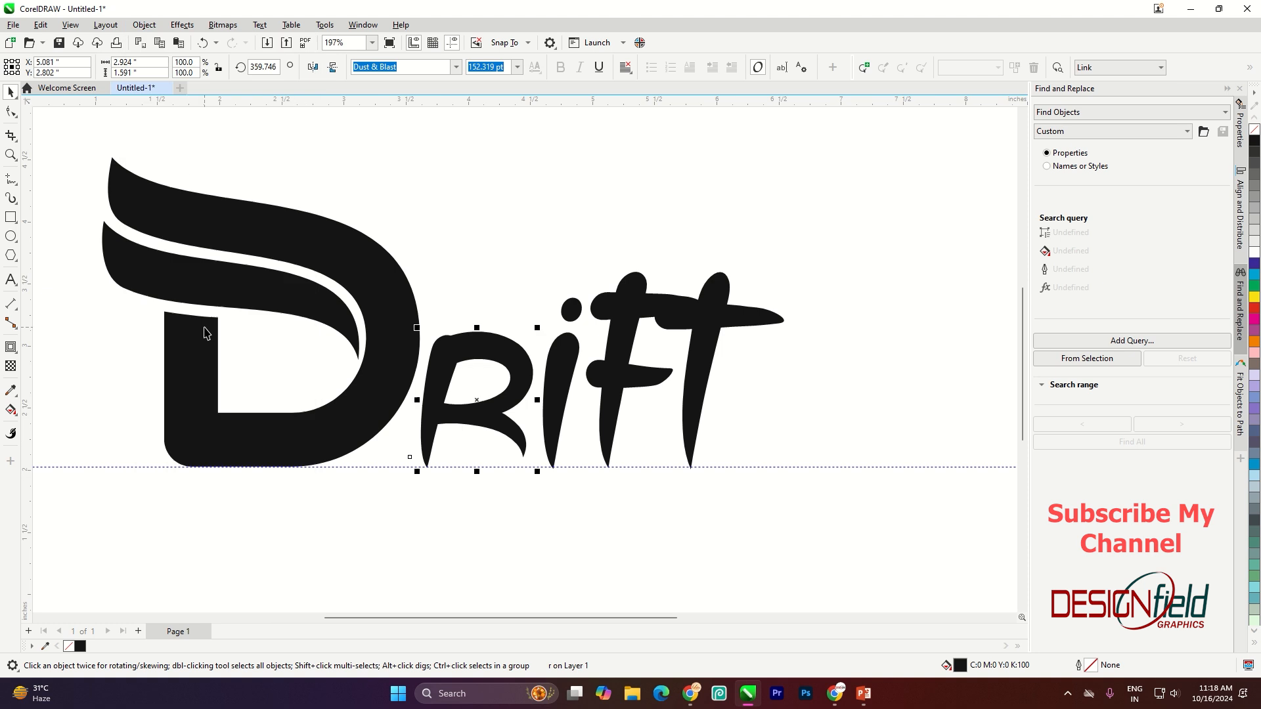
pyautogui.moveTo(706, 336)
pyautogui.mouseDown()
pyautogui.moveTo(738, 338)
pyautogui.moveTo(713, 338)
pyautogui.mouseUp()
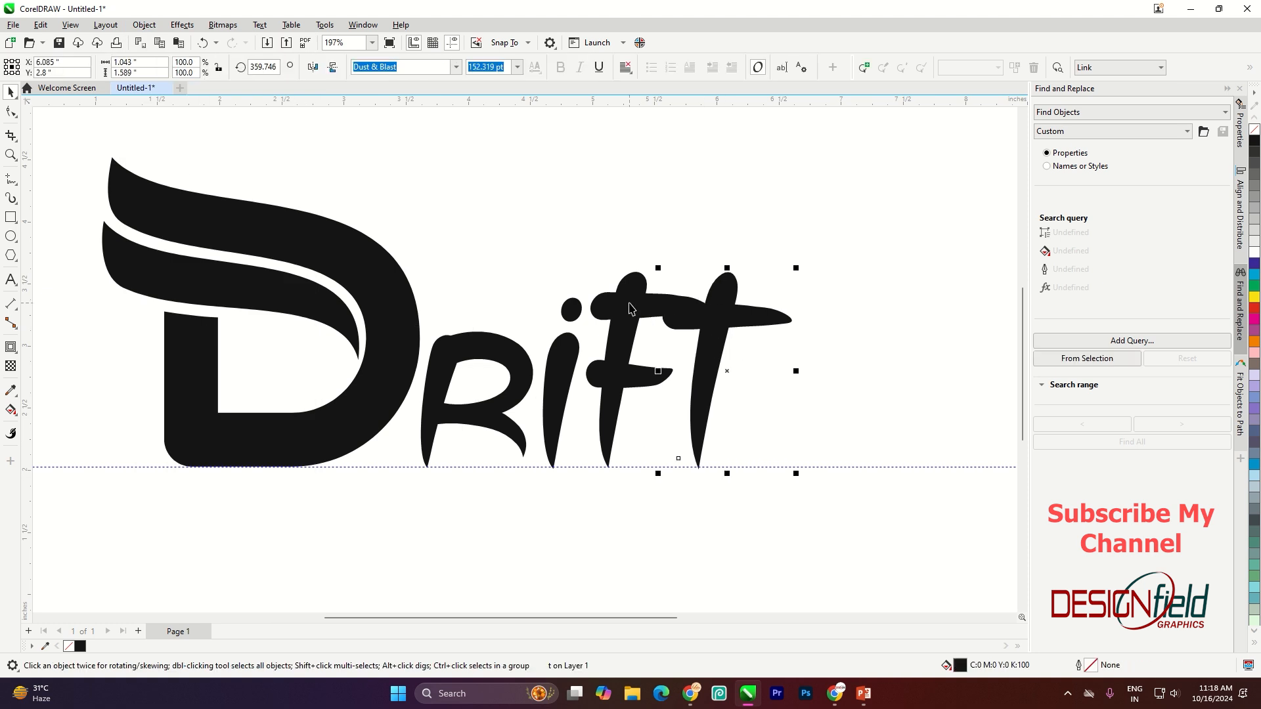
# Scale down the f and the i, keeping their bottoms on the guideline.
pyautogui.click(631, 307)
pyautogui.moveTo(717, 266); pyautogui.dragTo(708, 318)
pyautogui.click(561, 360)
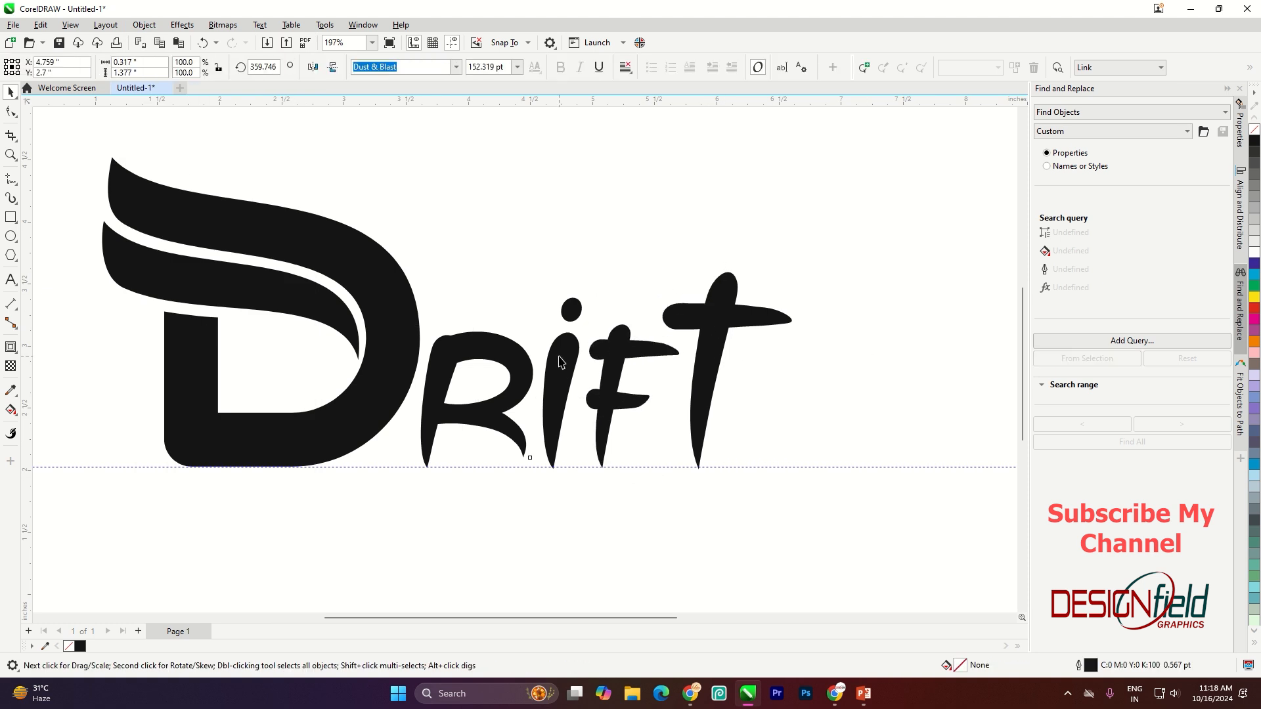
pyautogui.moveTo(587, 292); pyautogui.dragTo(562, 333)
pyautogui.click(565, 177)
# Fine-tune the size of the f to match the height of the neighbouring letters.
pyautogui.click(768, 374)
pyautogui.scroll(3, 622, 363)
pyautogui.click(621, 356)
pyautogui.moveTo(777, 258); pyautogui.dragTo(770, 280)
pyautogui.scroll(-2, 770, 281)
# Move the t left toward the f and reduce its height slightly.
pyautogui.click(775, 328)
pyautogui.moveTo(724, 359); pyautogui.dragTo(703, 360)
pyautogui.moveTo(854, 161); pyautogui.dragTo(854, 168)
pyautogui.click(731, 357)
pyautogui.scroll(-2, 732, 357)
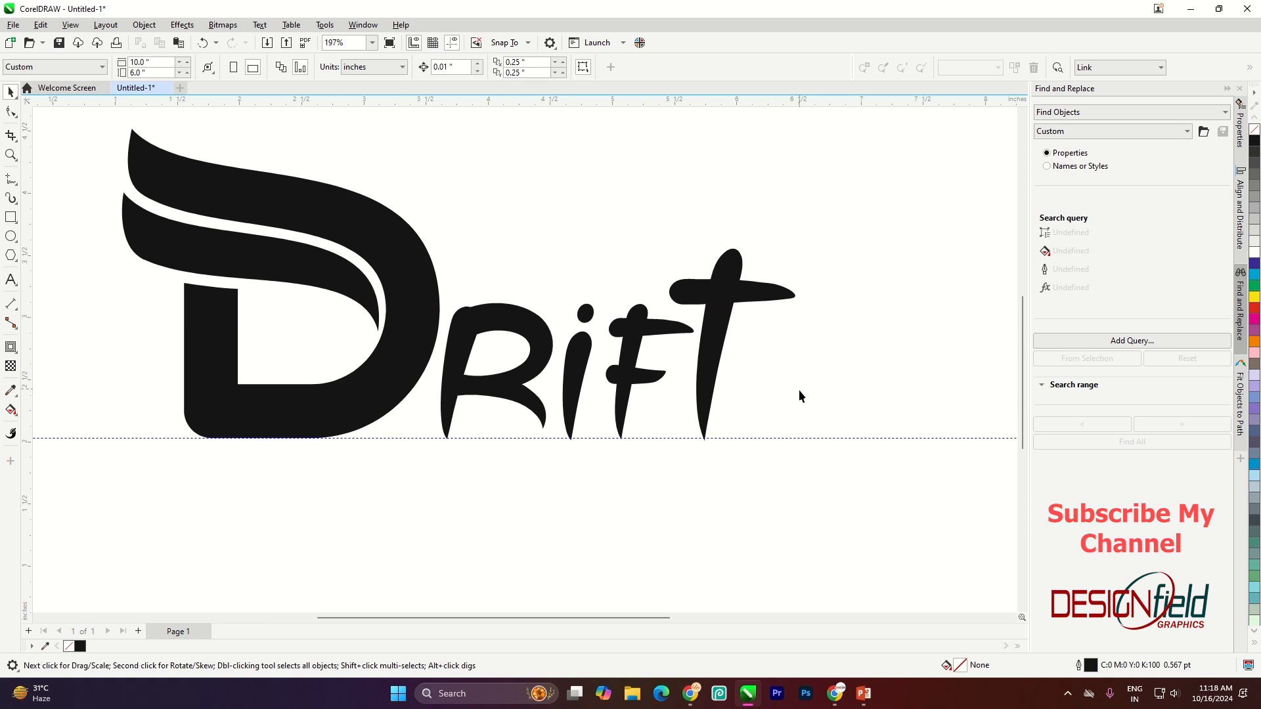
# Delete the horizontal guideline and nudge the t 0.04 inches to the left.
pyautogui.click(794, 439)
pyautogui.press('Delete')
pyautogui.click(720, 324)
pyautogui.press('Left')
pyautogui.press('Left')
pyautogui.press('Left')
pyautogui.press('Left')
pyautogui.click(679, 358)
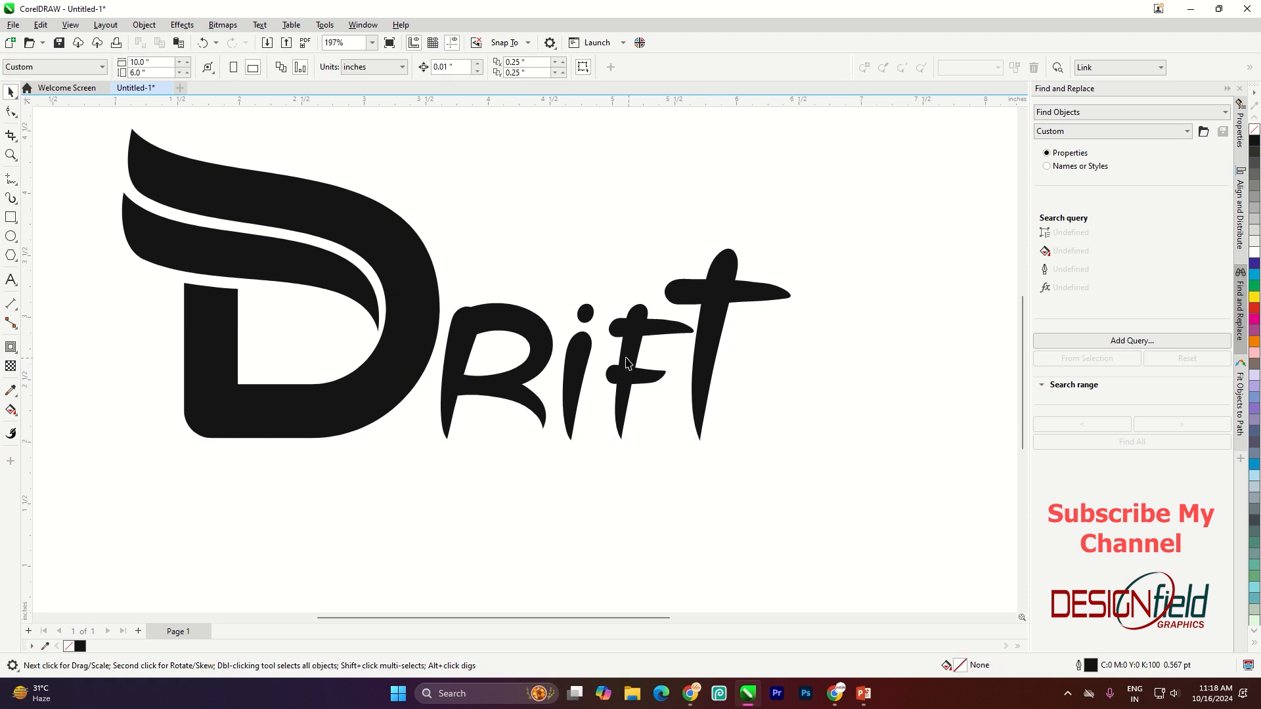
# Tighten the letter spacing by moving the f and t left, and shift the i, f and t toward the r.
pyautogui.click(629, 354)
pyautogui.keyDown('shift'); pyautogui.click(711, 333); pyautogui.keyUp('shift')
pyautogui.moveTo(711, 332); pyautogui.dragTo(701, 336)
pyautogui.keyDown('shift'); pyautogui.click(578, 368); pyautogui.keyUp('shift')
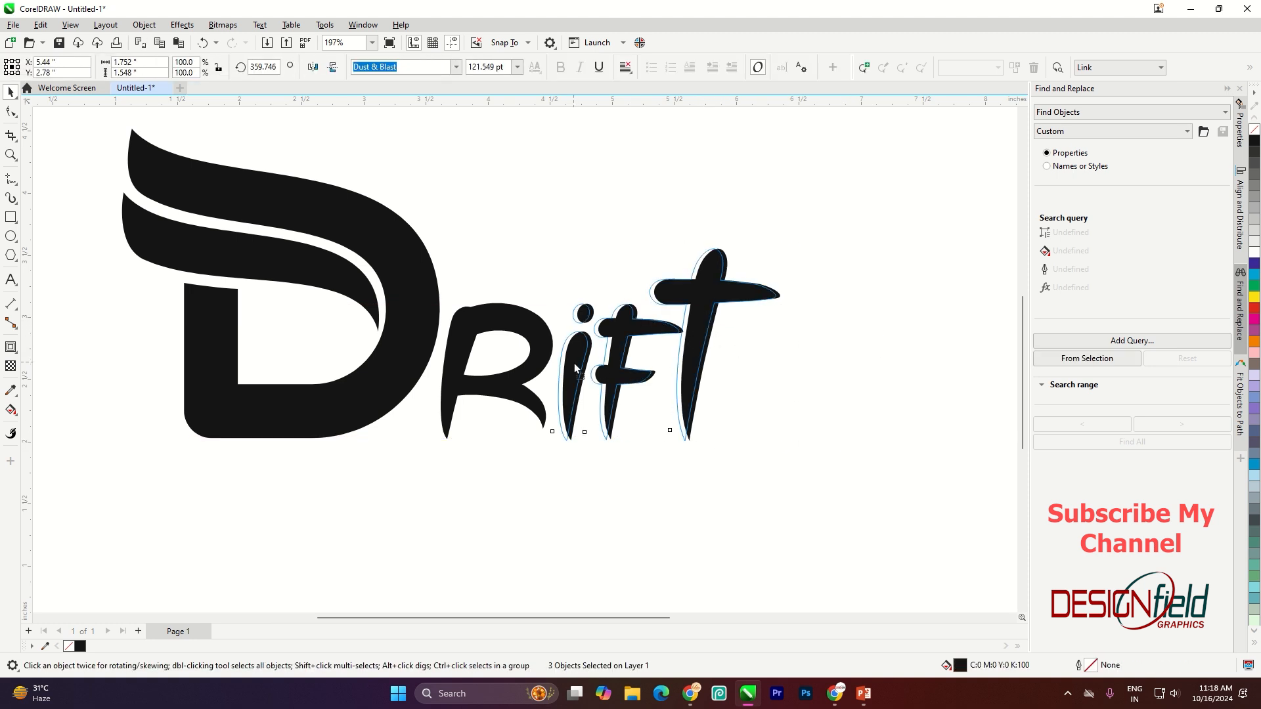
pyautogui.moveTo(575, 368); pyautogui.dragTo(570, 368)
# Select all four letters and move them slightly left, closer to the D.
pyautogui.moveTo(816, 201); pyautogui.dragTo(418, 487)
pyautogui.moveTo(503, 389); pyautogui.dragTo(499, 389)
pyautogui.scroll(1, 448, 216)
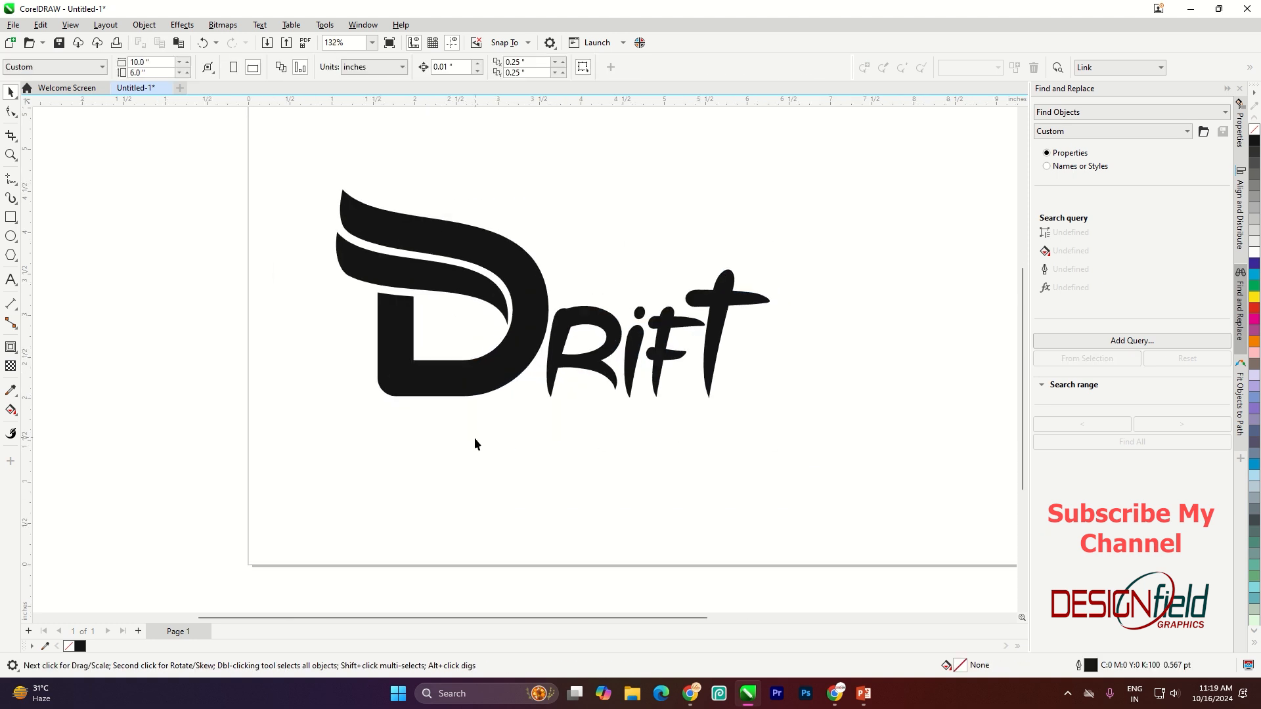
# Draw a thin rectangle below the lettering, convert it to curves and delete its lower-right node to form a wedge.
pyautogui.click(11, 217)
pyautogui.moveTo(383, 401)
pyautogui.mouseDown()
pyautogui.moveTo(776, 435)
pyautogui.moveTo(721, 346)
pyautogui.mouseUp()
pyautogui.click(11, 111)
pyautogui.scroll(1, 775, 413)
pyautogui.rightClick(749, 415)
pyautogui.click(828, 54)
pyautogui.doubleClick(777, 440)
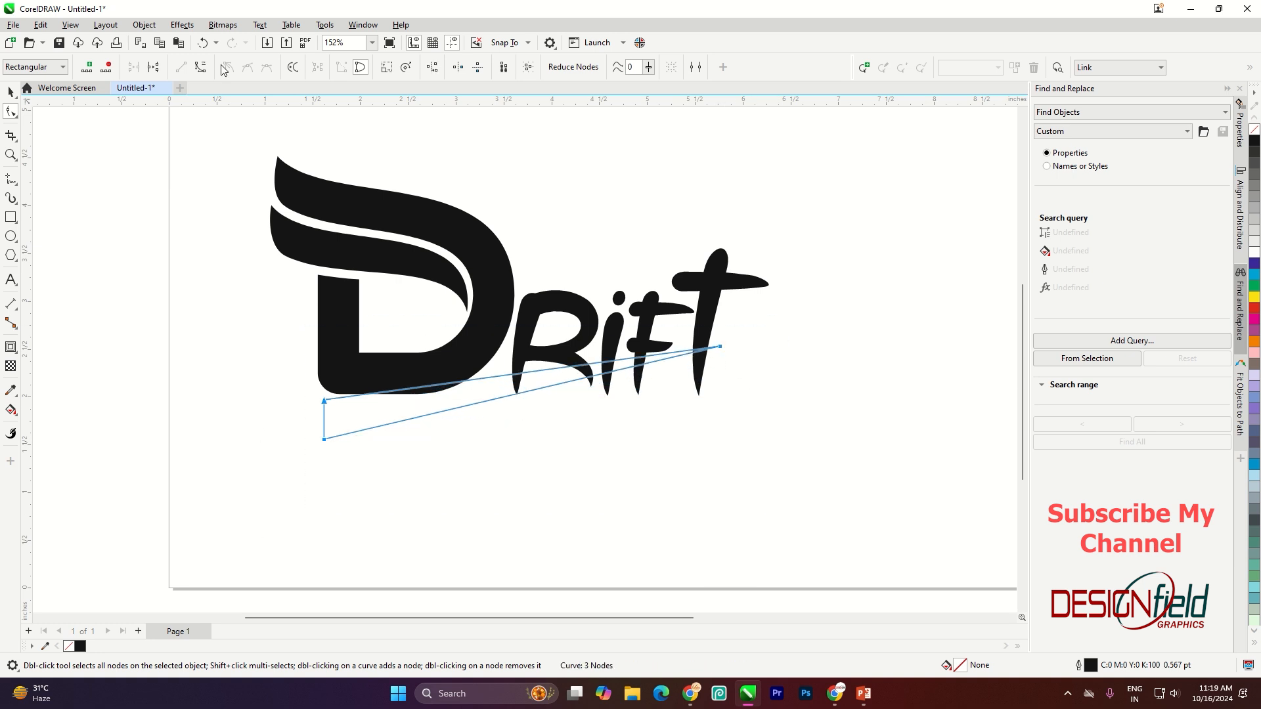
# Bend the wedge's two long sides into a swoosh that runs under the lettering and curls up to a tip beside the t.
pyautogui.moveTo(591, 379); pyautogui.dragTo(769, 446)
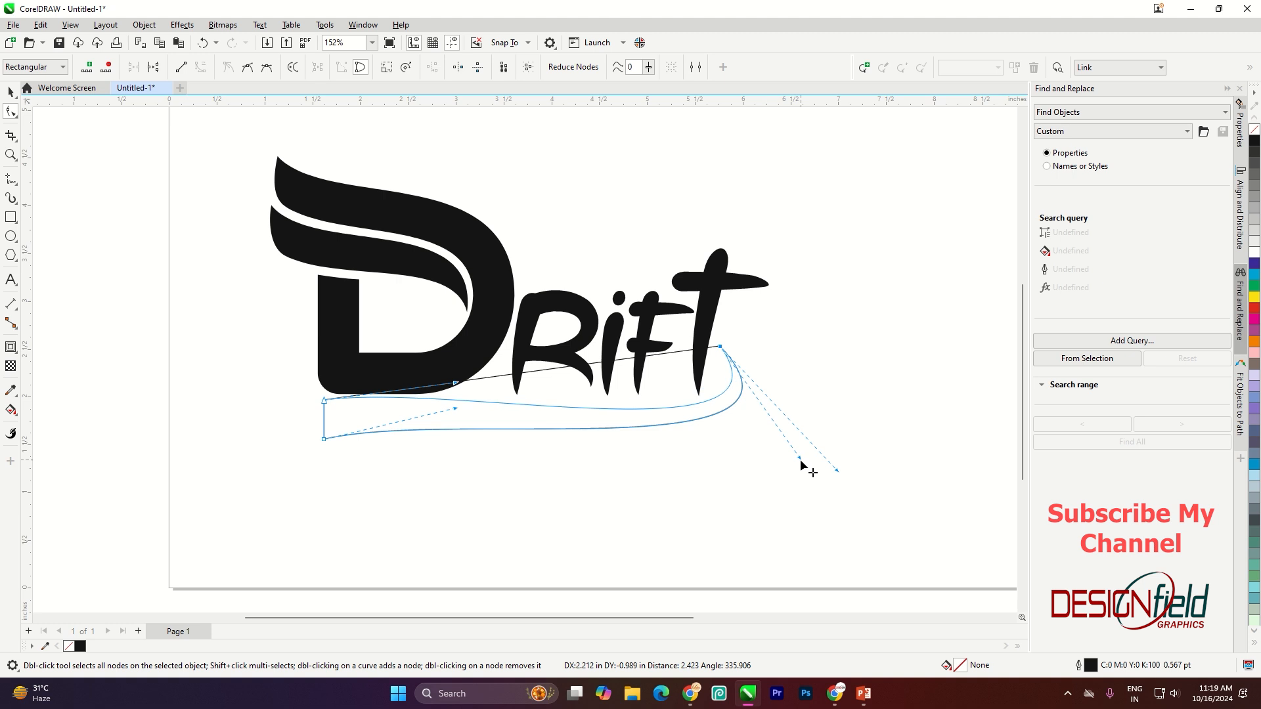
pyautogui.scroll(1, 733, 367)
pyautogui.moveTo(943, 576); pyautogui.dragTo(998, 499)
pyautogui.scroll(-1, 715, 336)
pyautogui.moveTo(783, 459); pyautogui.dragTo(834, 431)
pyautogui.scroll(5, 710, 339)
pyautogui.moveTo(676, 317); pyautogui.dragTo(665, 320)
pyautogui.hotkey('ctrl', 'z')
# Refine the swoosh's upper and lower curves by adjusting the control handles at its right tip and left end.
pyautogui.scroll(-3, 647, 348)
pyautogui.moveTo(848, 470); pyautogui.dragTo(883, 473)
pyautogui.scroll(2, 487, 431)
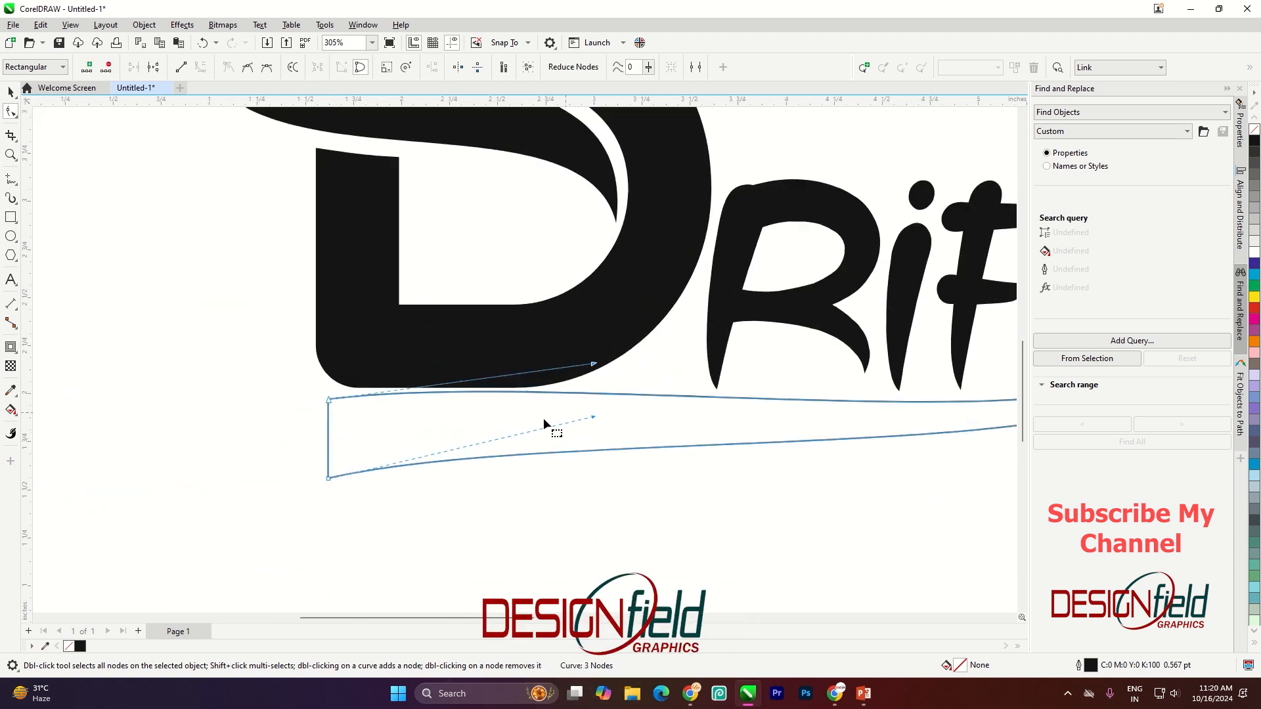
pyautogui.scroll(2, 367, 404)
pyautogui.moveTo(315, 399); pyautogui.dragTo(316, 383)
pyautogui.moveTo(666, 338); pyautogui.dragTo(666, 375)
pyautogui.moveTo(666, 375); pyautogui.dragTo(692, 382)
pyautogui.scroll(-6, 534, 442)
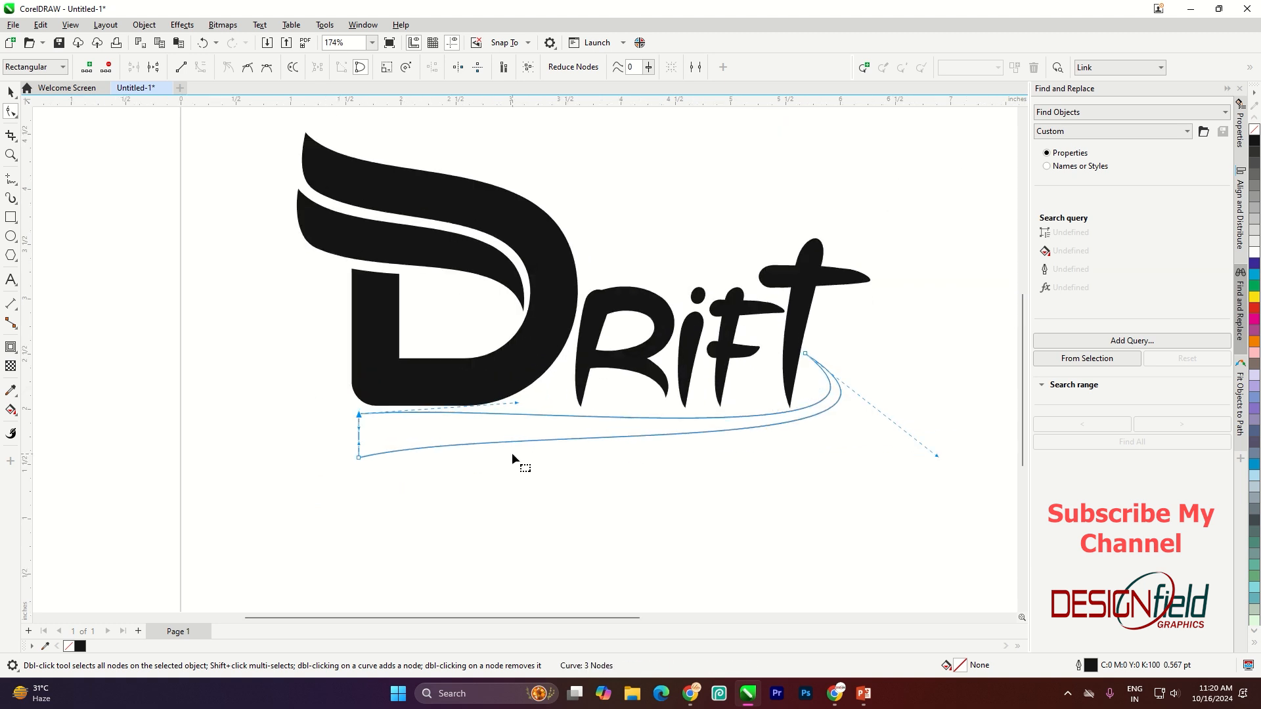
# Place a vertical guideline on the D's left edge and move the swoosh's left end slightly past it.
pyautogui.scroll(4, 42, 311)
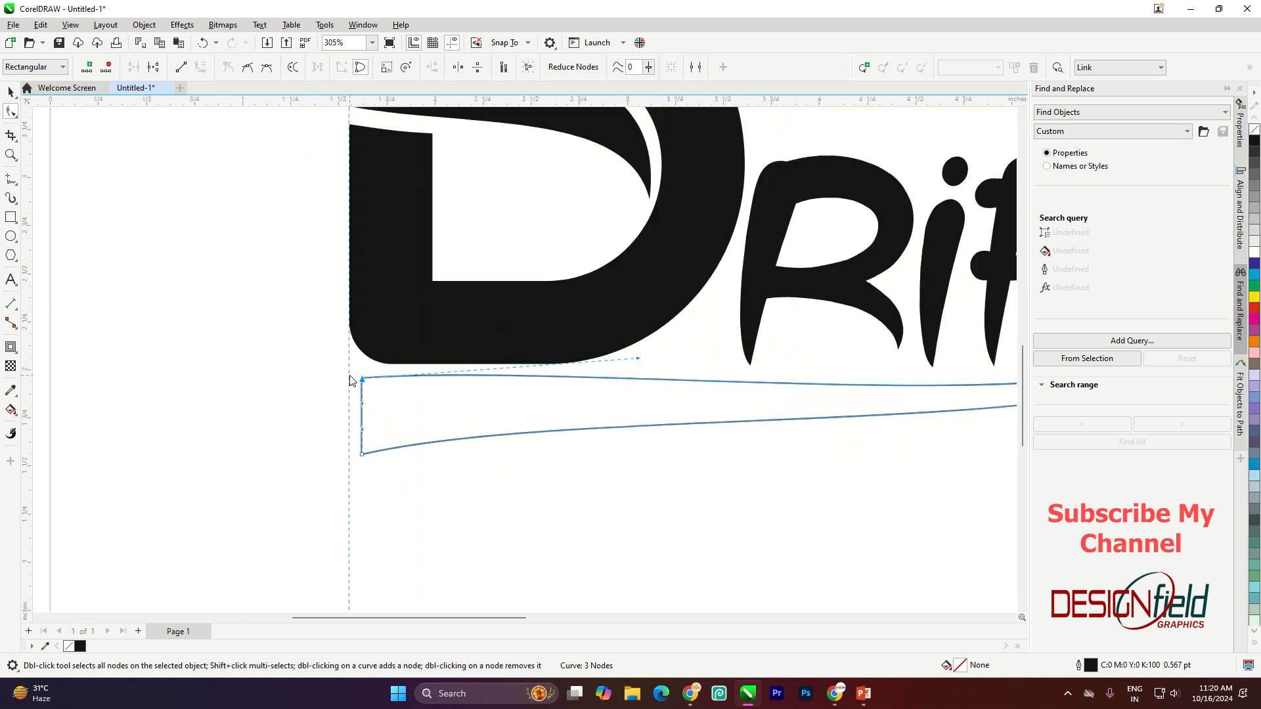
pyautogui.click(350, 381)
pyautogui.moveTo(451, 532); pyautogui.dragTo(453, 533)
pyautogui.scroll(3, 362, 408)
pyautogui.moveTo(360, 364)
pyautogui.mouseDown()
pyautogui.moveTo(329, 365)
pyautogui.moveTo(413, 408)
pyautogui.mouseUp()
pyautogui.scroll(-4, 462, 415)
pyautogui.click(11, 93)
pyautogui.click(120, 327)
# Draw a circle about 0.6 inches across that overlaps the swoosh's left end.
pyautogui.scroll(-3, 420, 385)
pyautogui.click(10, 236)
pyautogui.scroll(3, 425, 430)
pyautogui.press('space')
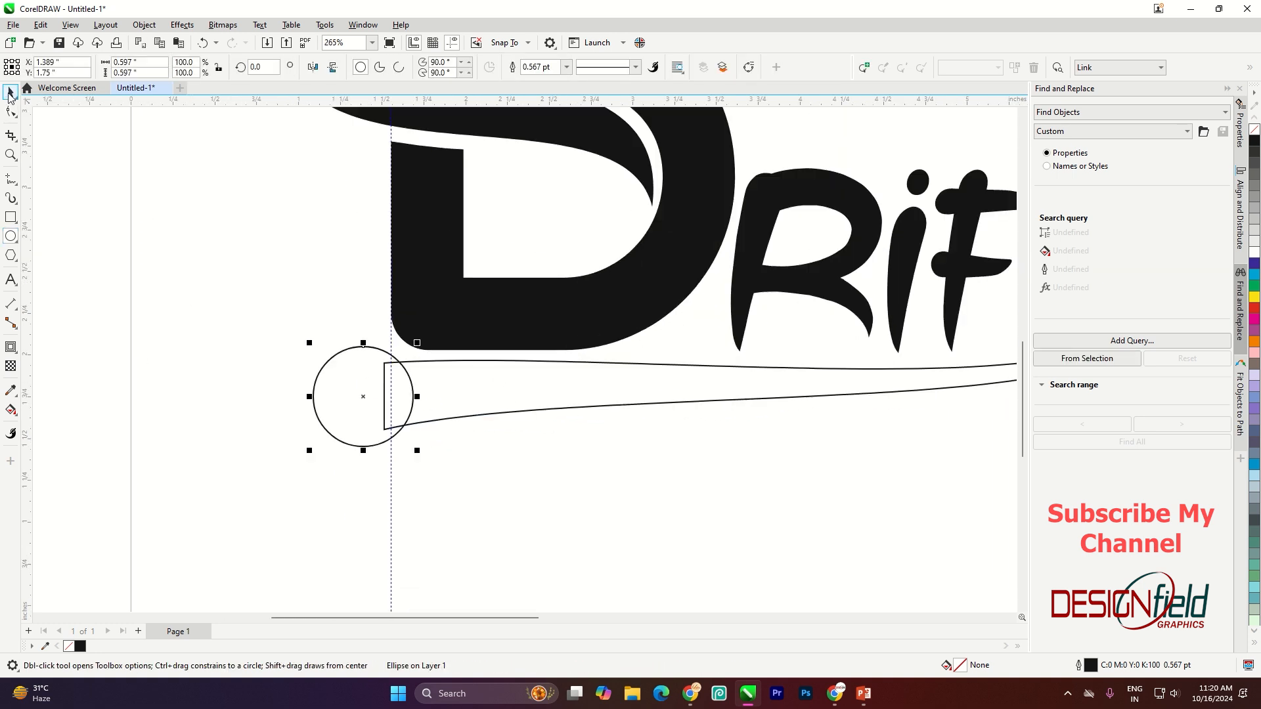
pyautogui.scroll(2, 333, 371)
pyautogui.moveTo(329, 366); pyautogui.dragTo(330, 366)
# Subtract the circle from the swoosh with Back Minus Front to leave a concave left end.
pyautogui.scroll(-1, 450, 362)
pyautogui.keyDown('shift'); pyautogui.click(451, 364); pyautogui.keyUp('shift')
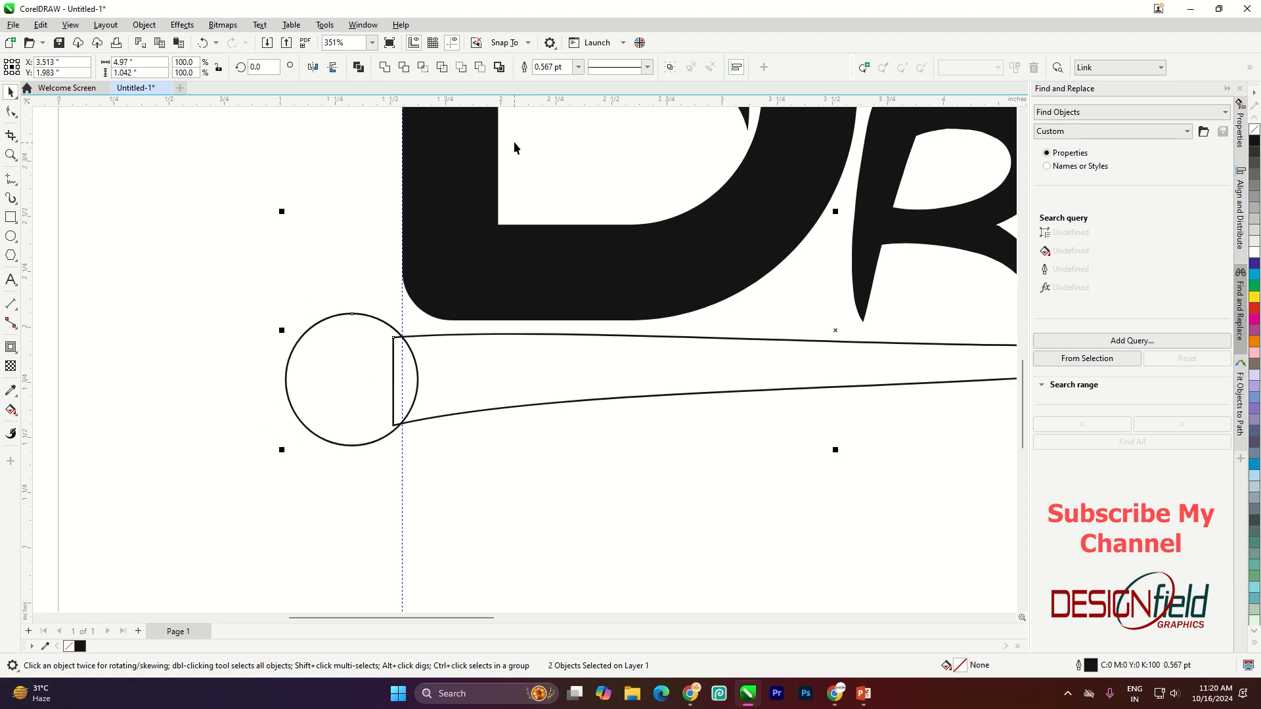
pyautogui.click(482, 68)
pyautogui.click(261, 358)
# Fill the swoosh with black without an outline, and delete the vertical guideline.
pyautogui.scroll(-8, 422, 408)
pyautogui.scroll(2, 484, 253)
pyautogui.click(435, 454)
pyautogui.click(80, 647)
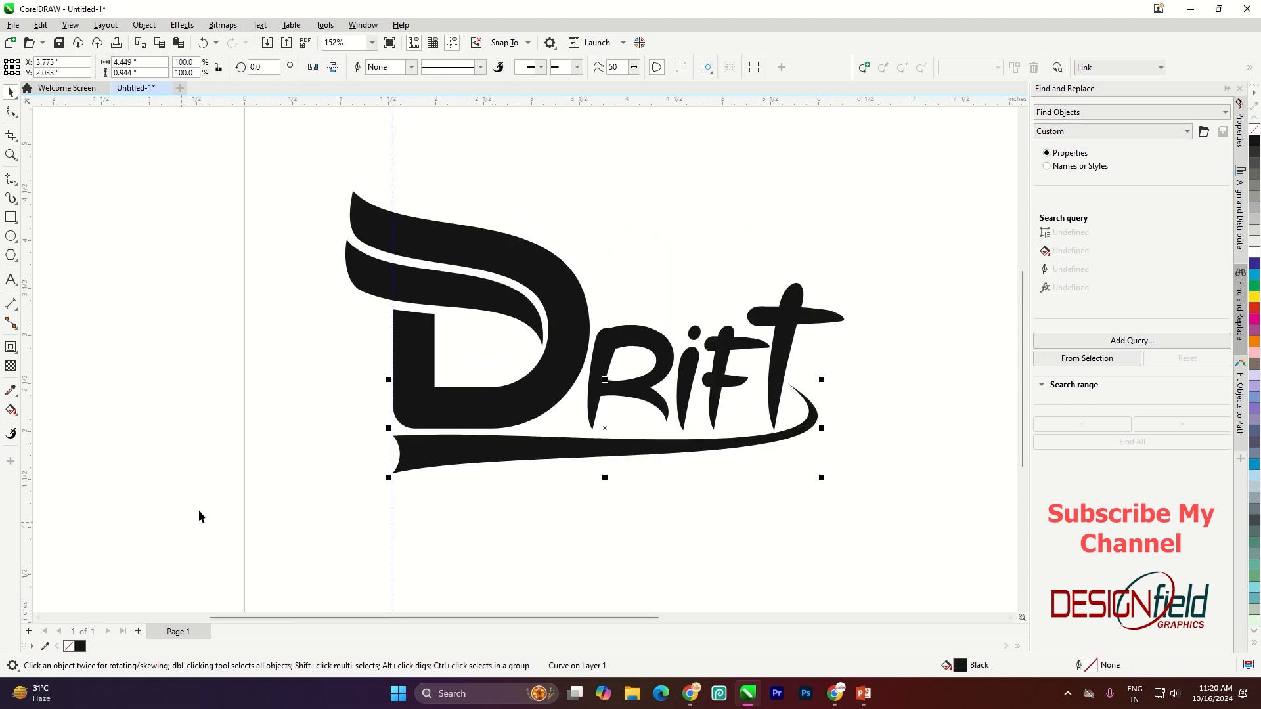
pyautogui.click(197, 515)
pyautogui.scroll(-3, 396, 515)
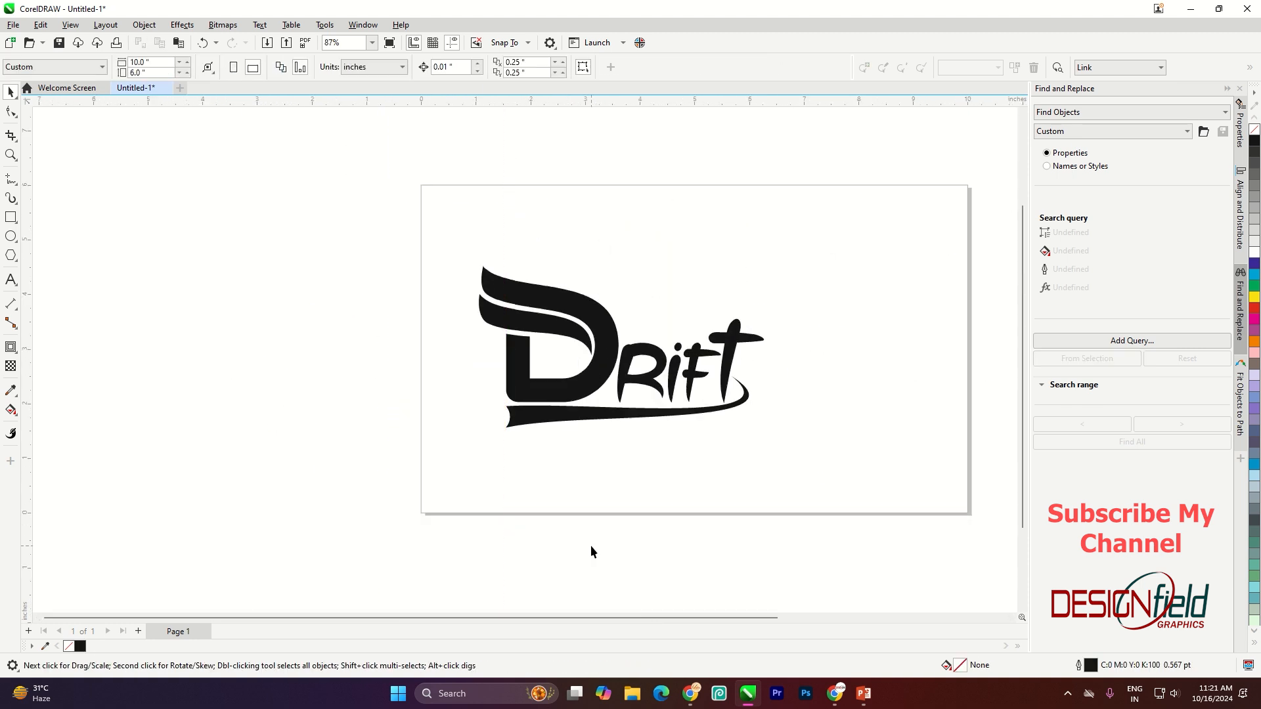
# Move the letters down toward the swoosh and nudge the i and f slightly further down to even the gap.
pyautogui.scroll(7, 686, 377)
pyautogui.click(716, 363)
pyautogui.keyDown('shift'); pyautogui.click(577, 403); pyautogui.keyUp('shift')
pyautogui.moveTo(577, 403); pyautogui.dragTo(578, 417)
pyautogui.click(722, 569)
pyautogui.click(643, 440)
pyautogui.press('Down')
pyautogui.click(707, 431)
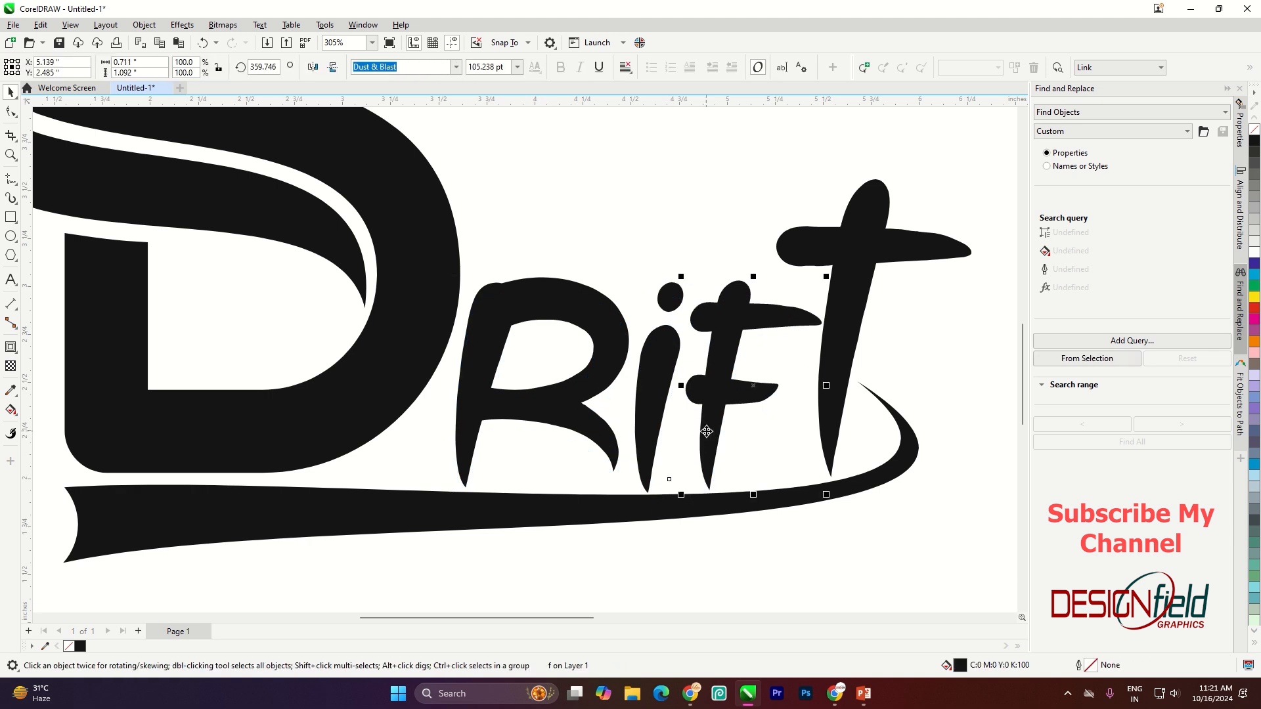
pyautogui.press('Down')
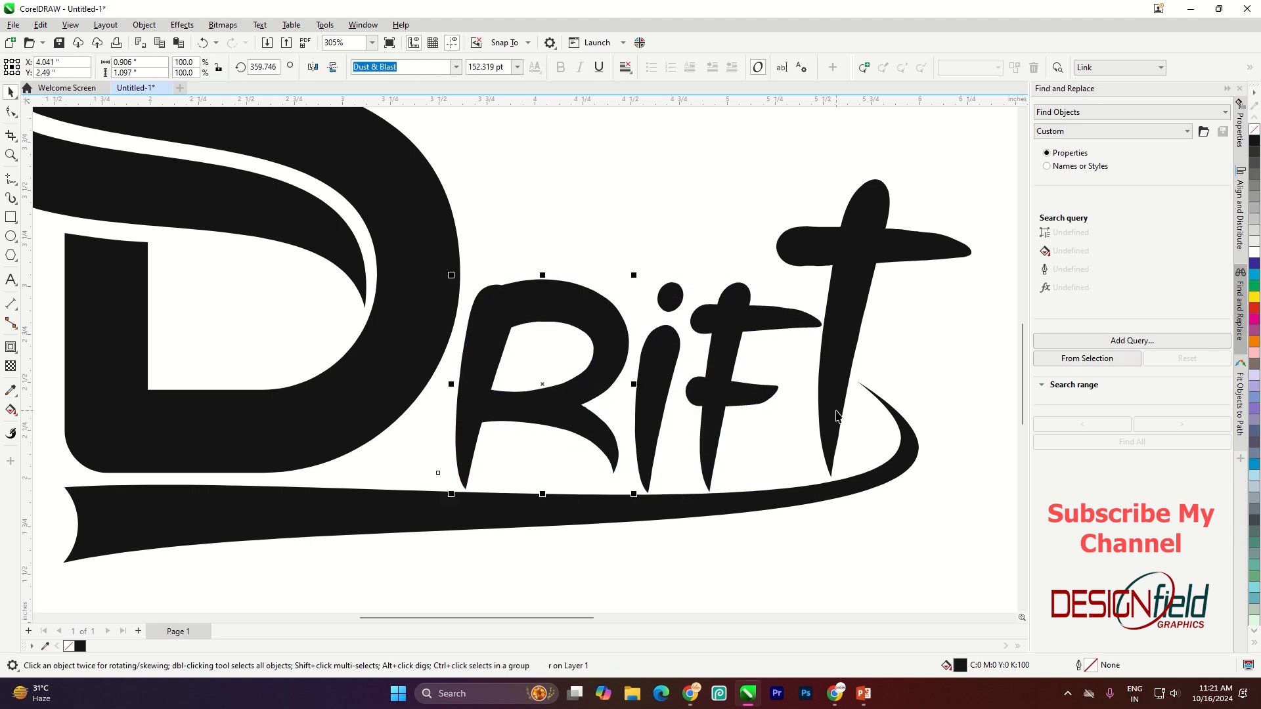
# Shorten the t from its top to about 1.4 inches tall and pull the swoosh's right end slightly inward.
pyautogui.moveTo(874, 176); pyautogui.dragTo(874, 203)
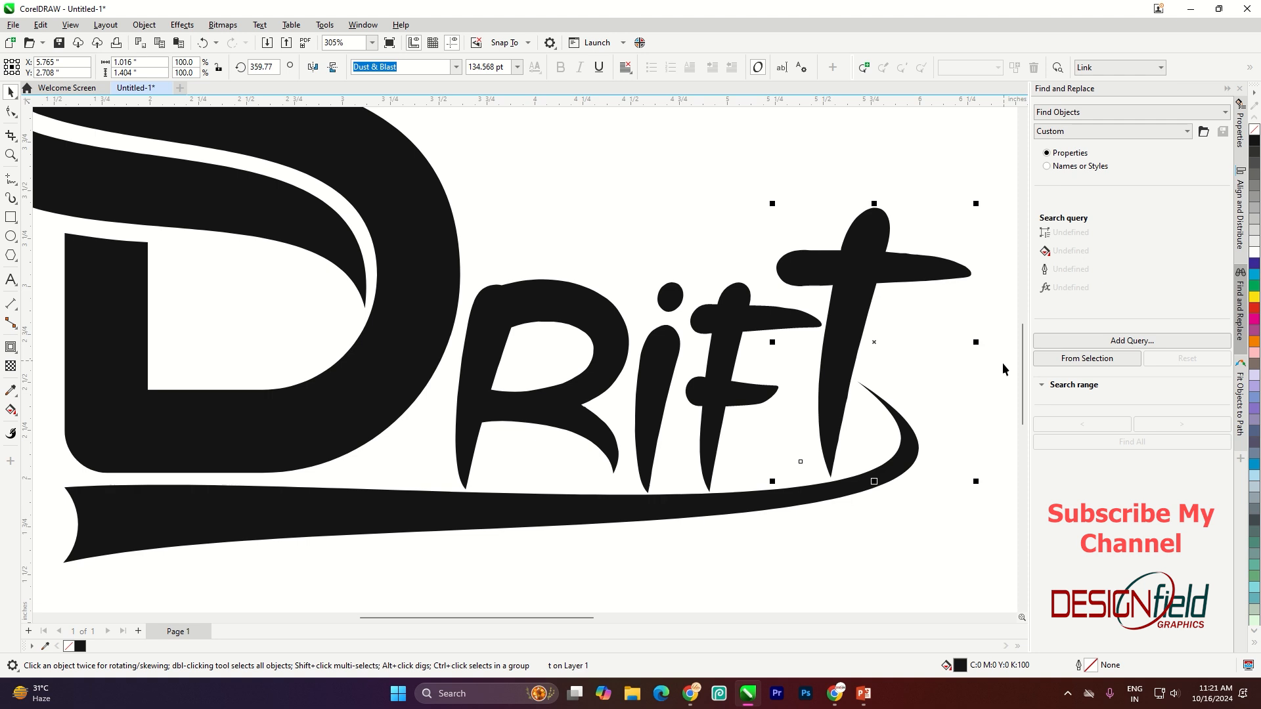
pyautogui.scroll(-2, 784, 516)
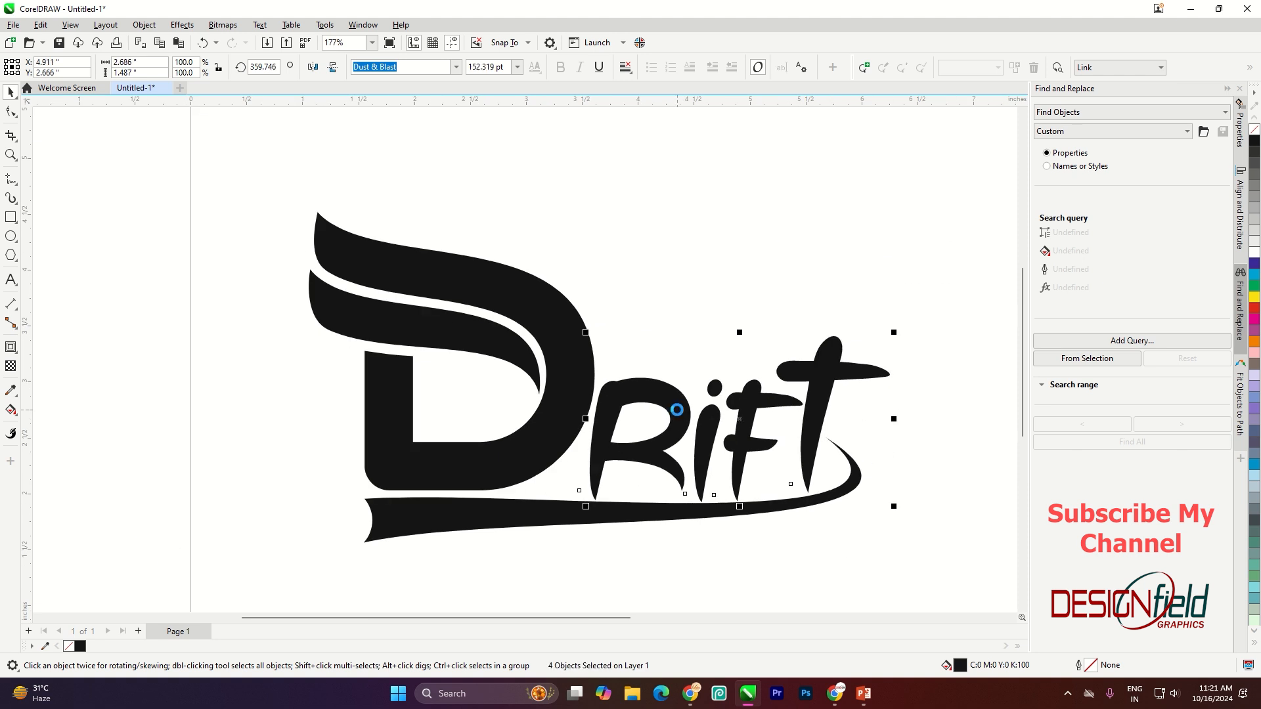
pyautogui.click(841, 499)
pyautogui.scroll(2, 841, 507)
pyautogui.moveTo(897, 474); pyautogui.dragTo(888, 476)
pyautogui.scroll(3, 840, 410)
pyautogui.scroll(-3, 851, 394)
pyautogui.click(845, 534)
pyautogui.scroll(-4, 845, 526)
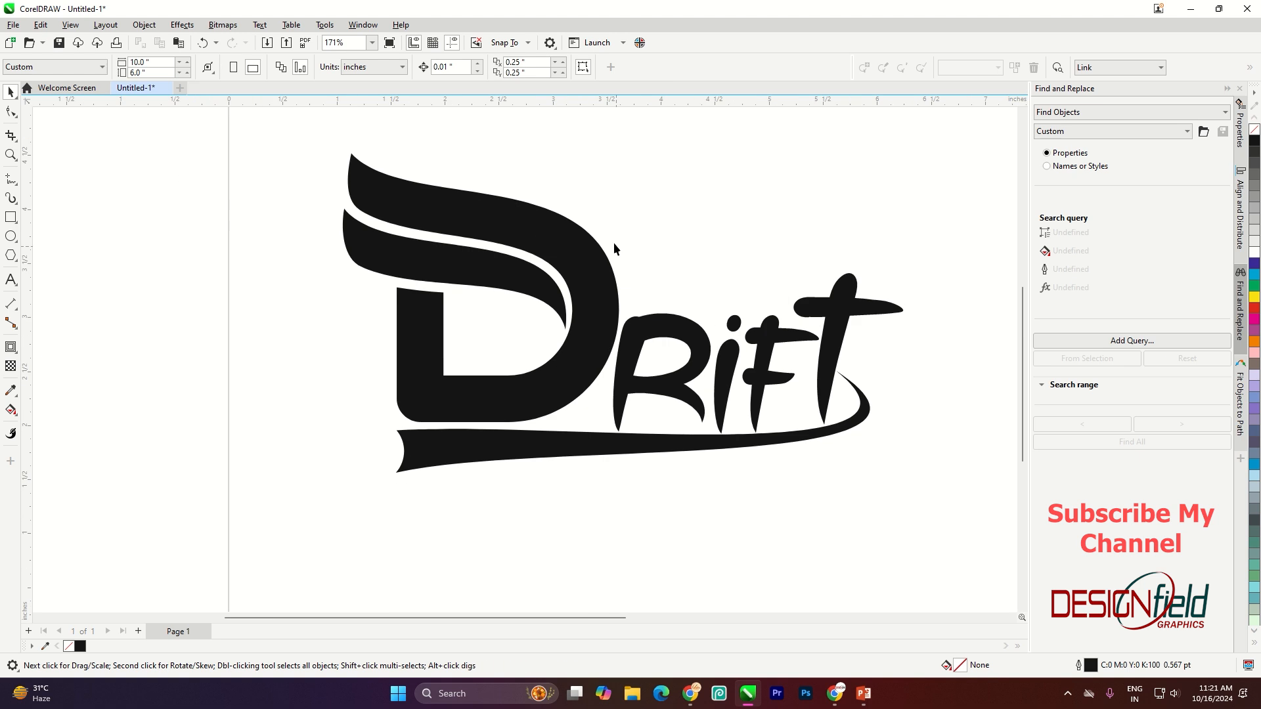
# Select the whole logo and move it to the middle of the page.
pyautogui.scroll(1, 614, 242)
pyautogui.scroll(-1, 526, 295)
pyautogui.scroll(-3, 516, 362)
pyautogui.hotkey('ctrl', 'a')
pyautogui.moveTo(546, 369); pyautogui.dragTo(607, 361)
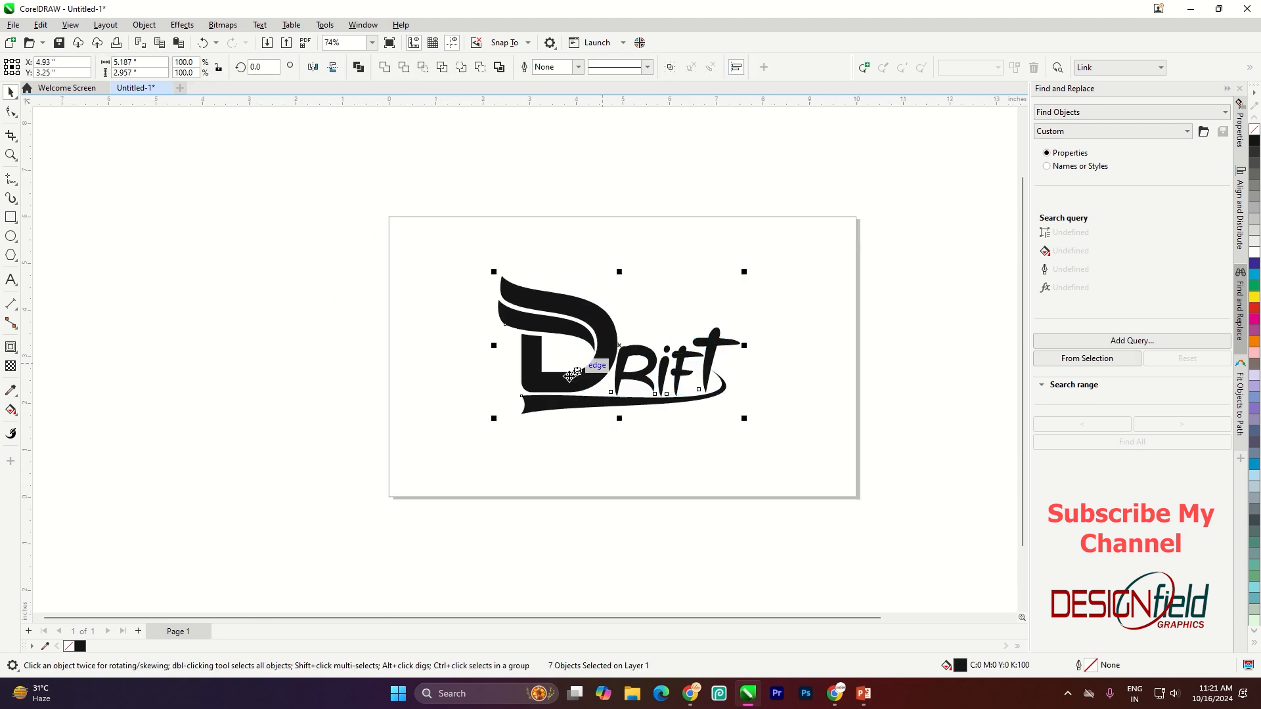
pyautogui.scroll(2, 649, 328)
pyautogui.click(717, 308)
pyautogui.scroll(1, 744, 307)
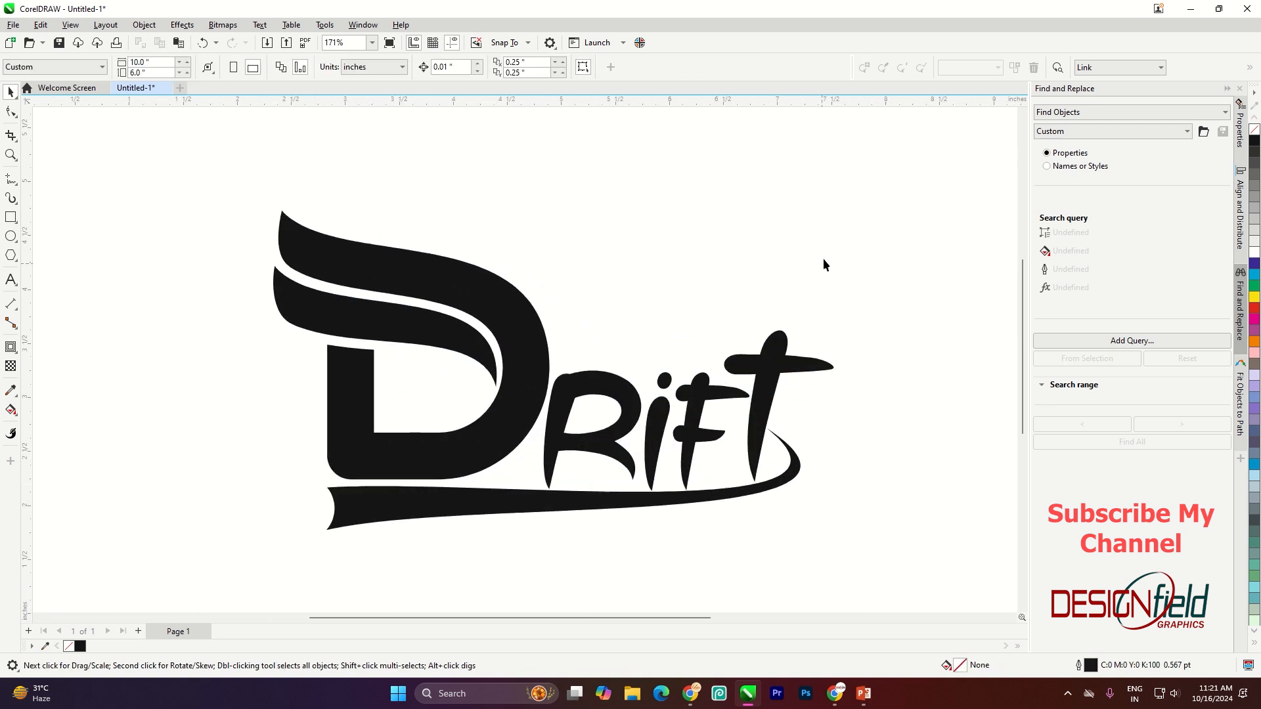
# Fill the lower wing of the D with the RGB orange #FF8000.
pyautogui.click(446, 351)
pyautogui.doubleClick(960, 666)
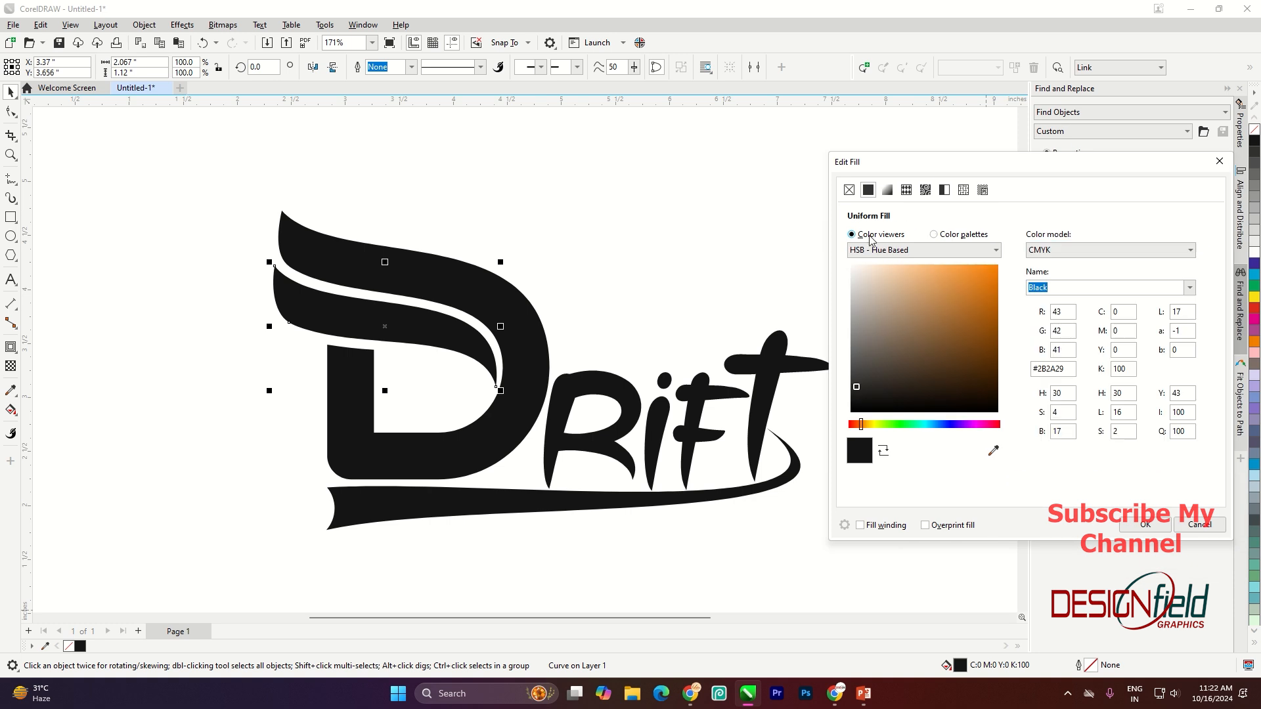
pyautogui.click(1081, 251)
pyautogui.click(1052, 284)
pyautogui.moveTo(968, 298); pyautogui.dragTo(1052, 228)
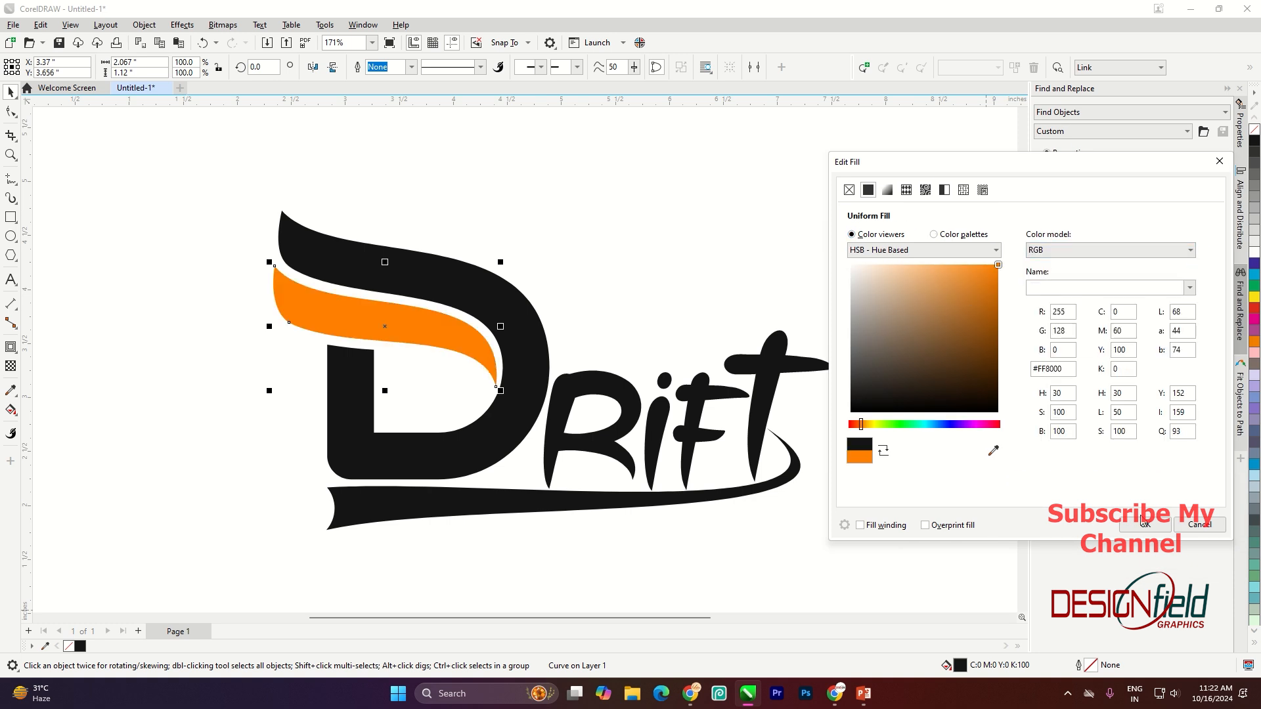
pyautogui.click(1145, 525)
pyautogui.click(463, 403)
# Sample the wing's orange with the Color Eyedropper and apply it to the i and the swoosh.
pyautogui.click(11, 390)
pyautogui.click(430, 348)
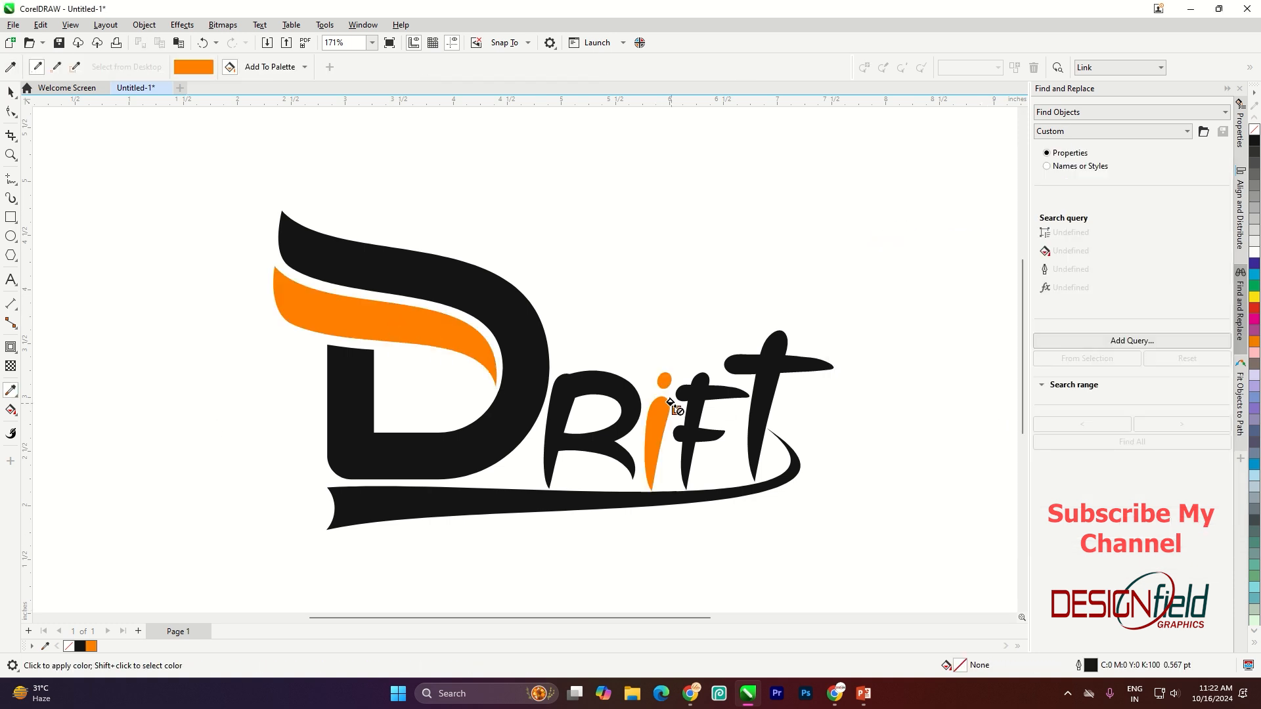
pyautogui.click(608, 489)
# Fill the D with a rich black of C 100, M 100, Y 100, K 100.
pyautogui.click(10, 92)
pyautogui.click(341, 463)
pyautogui.doubleClick(960, 666)
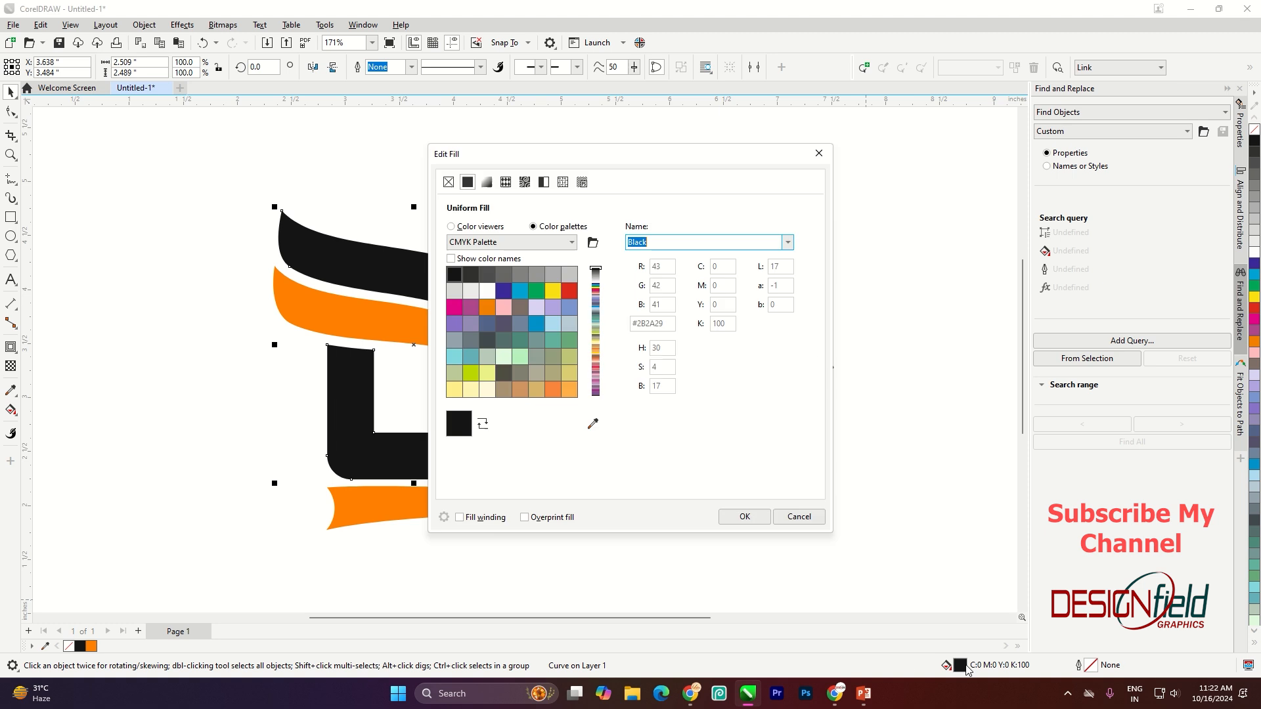
pyautogui.moveTo(653, 157); pyautogui.dragTo(985, 151)
pyautogui.click(793, 221)
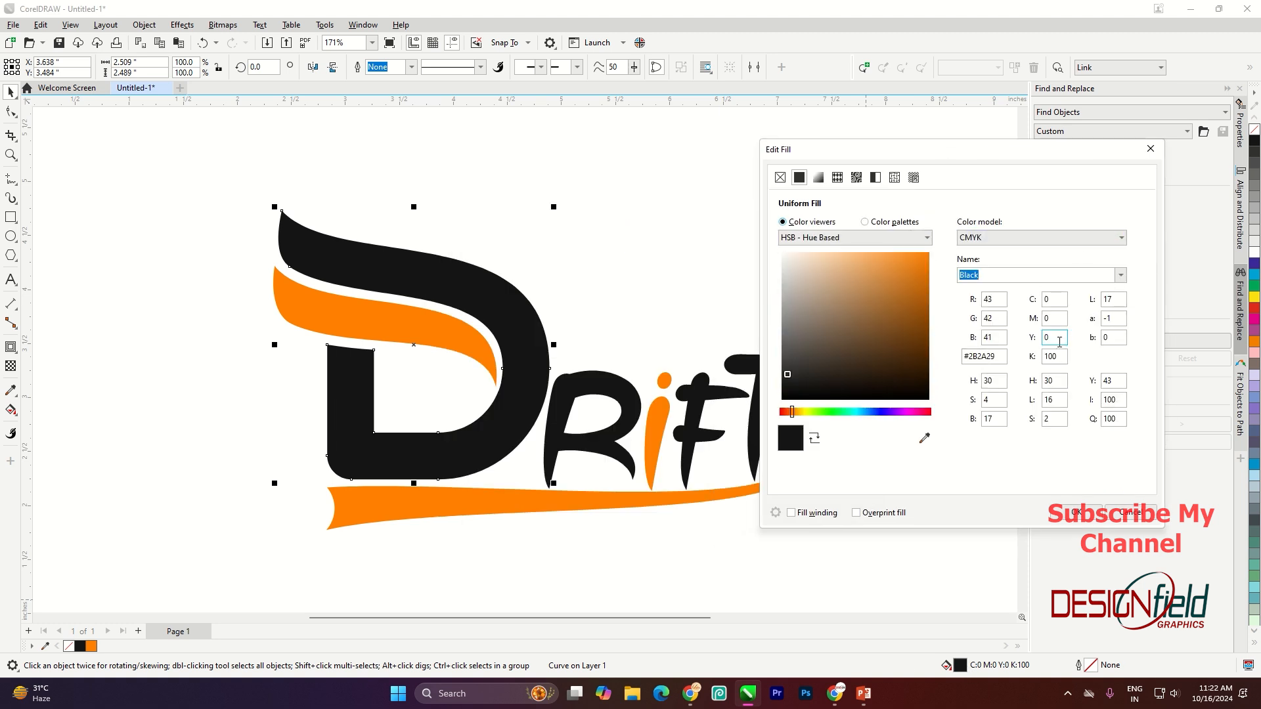
pyautogui.write('100')
pyautogui.press('Tab')
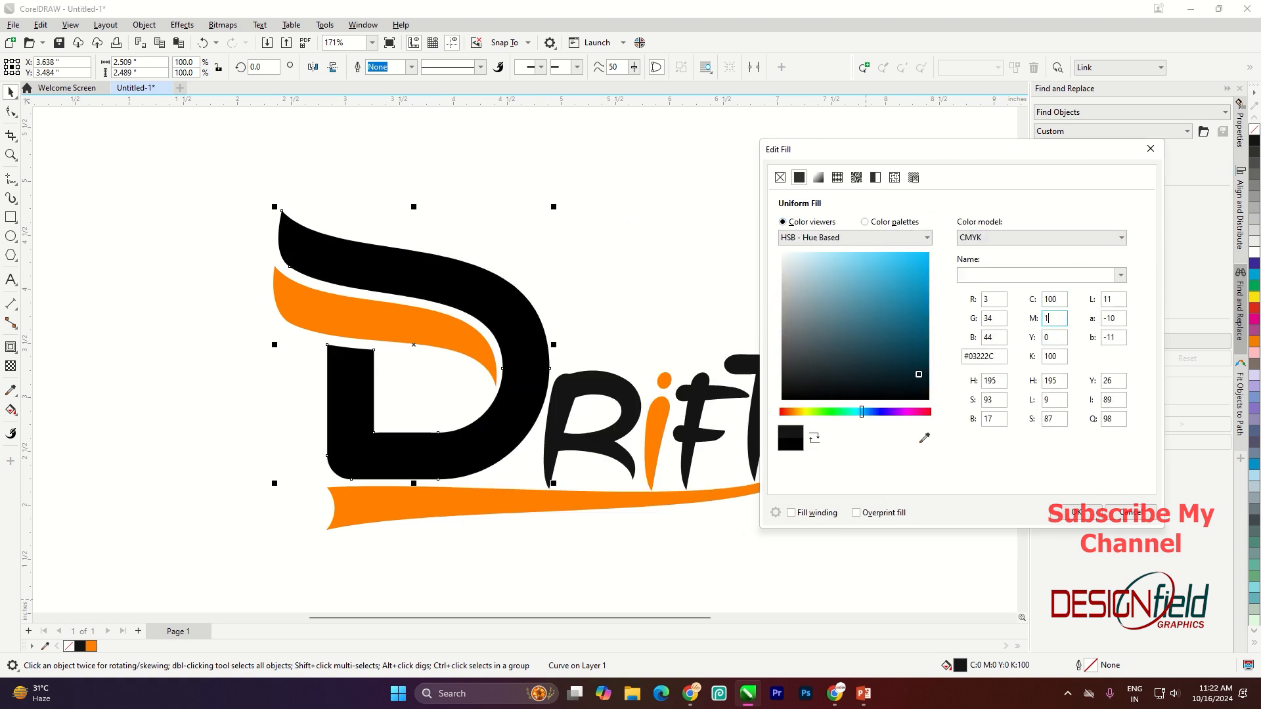
pyautogui.write('100')
pyautogui.press('Tab')
pyautogui.write('10')
pyautogui.click(1077, 513)
# Sample the D's rich black with the Color Eyedropper and apply it to the r, f and t.
pyautogui.click(11, 390)
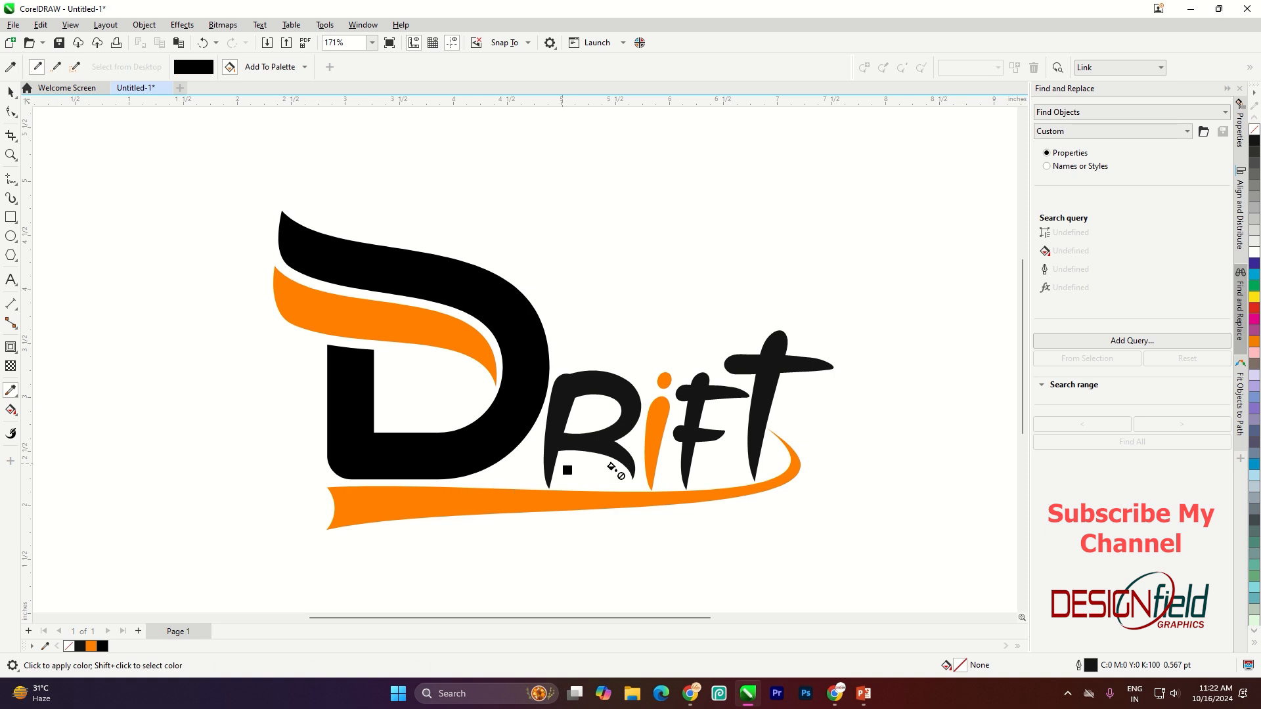
pyautogui.scroll(6, 611, 479)
pyautogui.click(913, 389)
pyautogui.scroll(-5, 854, 391)
pyautogui.scroll(4, 866, 254)
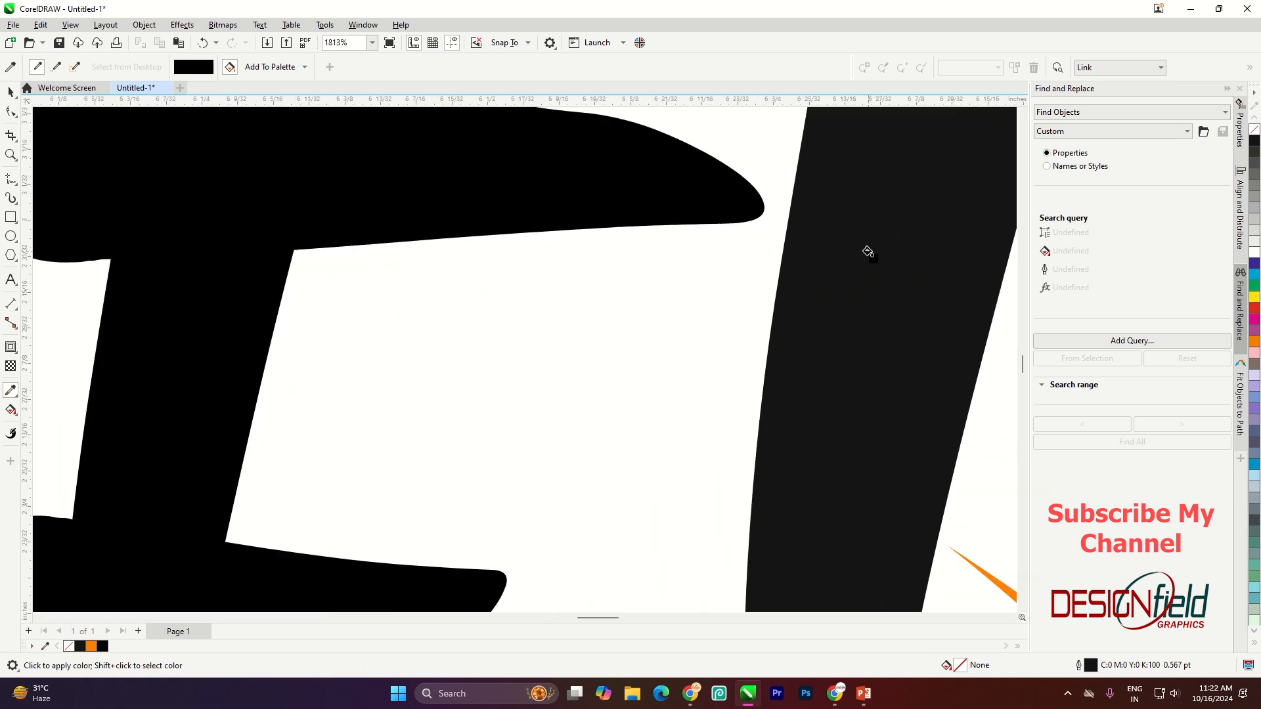
pyautogui.scroll(-6, 827, 326)
pyautogui.press('space')
# Select all parts of the logo and group them.
pyautogui.scroll(-3, 802, 411)
pyautogui.hotkey('ctrl', 'a')
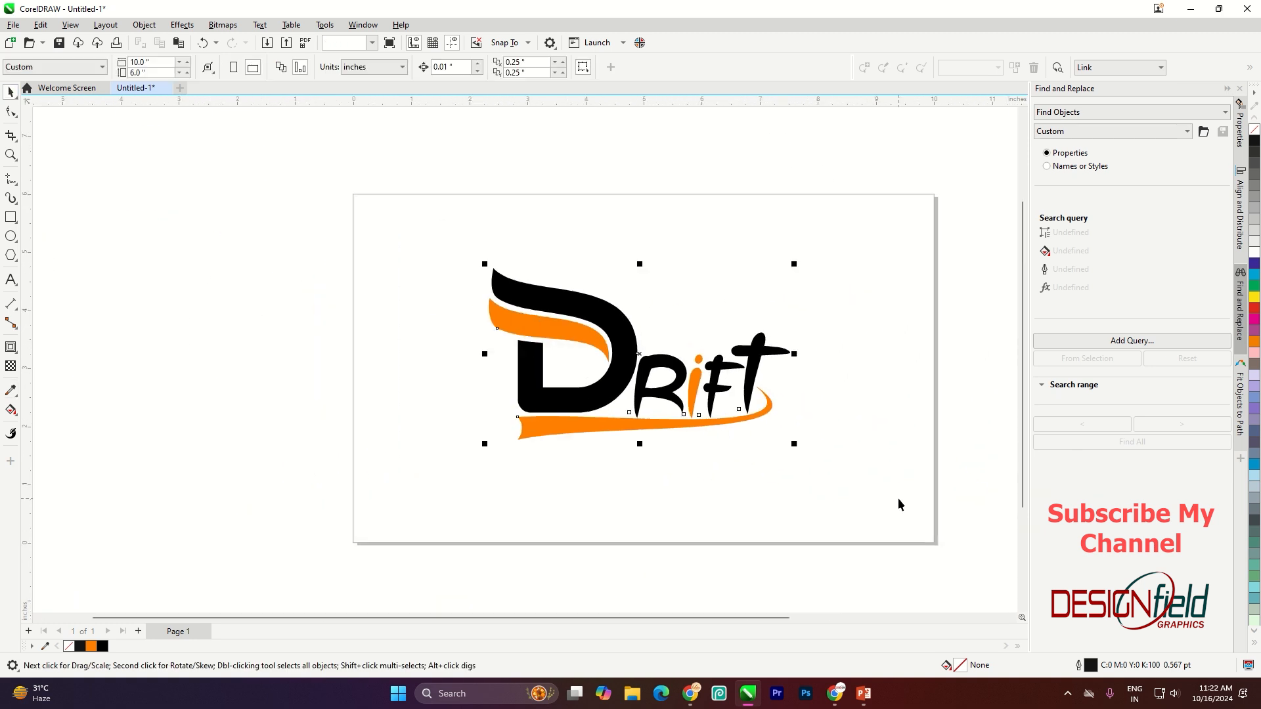
pyautogui.hotkey('ctrl', 'g')
pyautogui.click(653, 510)
# Preview the orange and black logo in full screen and return to the drawing.
pyautogui.scroll(2, 604, 371)
pyautogui.moveTo(614, 377); pyautogui.dragTo(494, 371)
pyautogui.scroll(3, 493, 372)
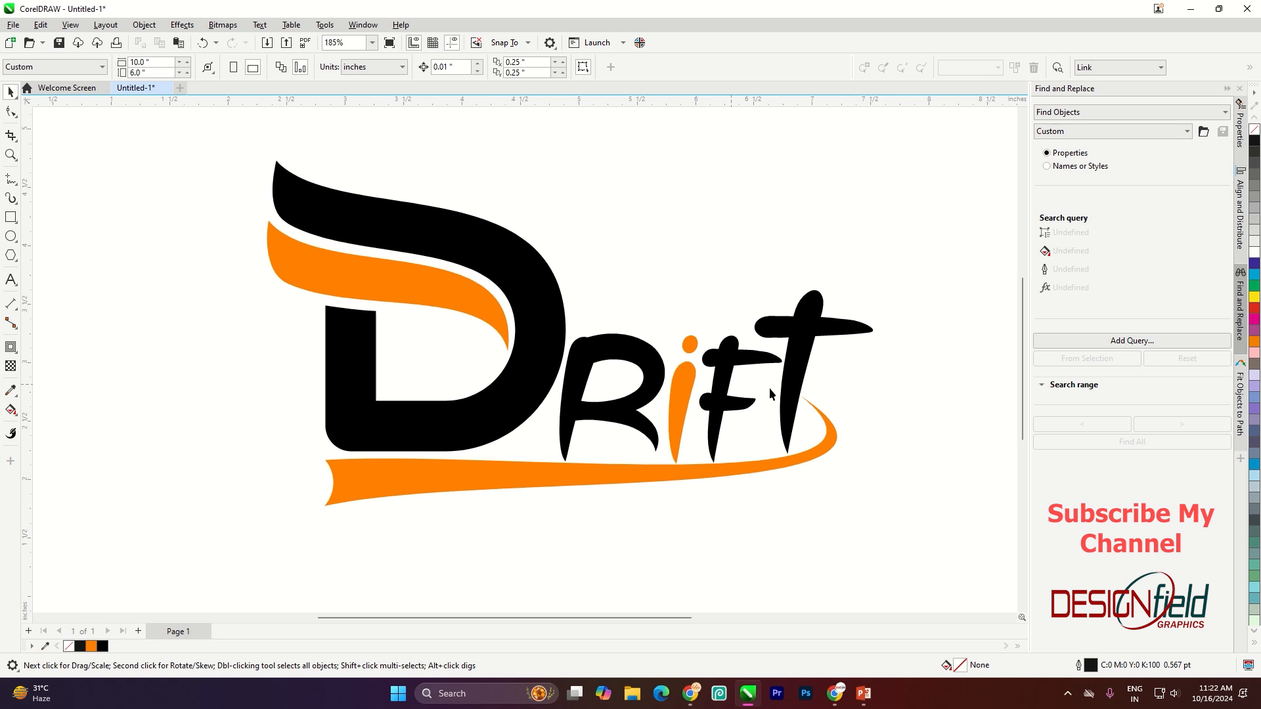
pyautogui.moveTo(770, 388); pyautogui.dragTo(729, 390)
pyautogui.press('F9')
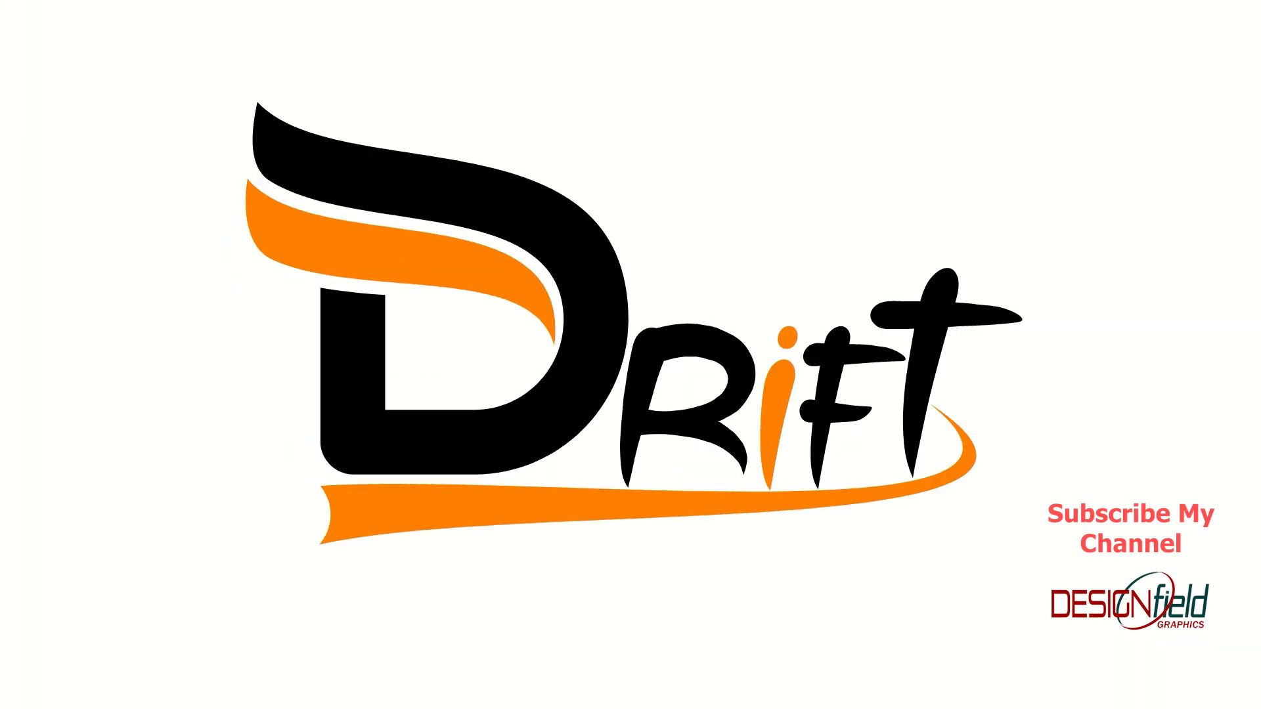
pyautogui.press('Escape')
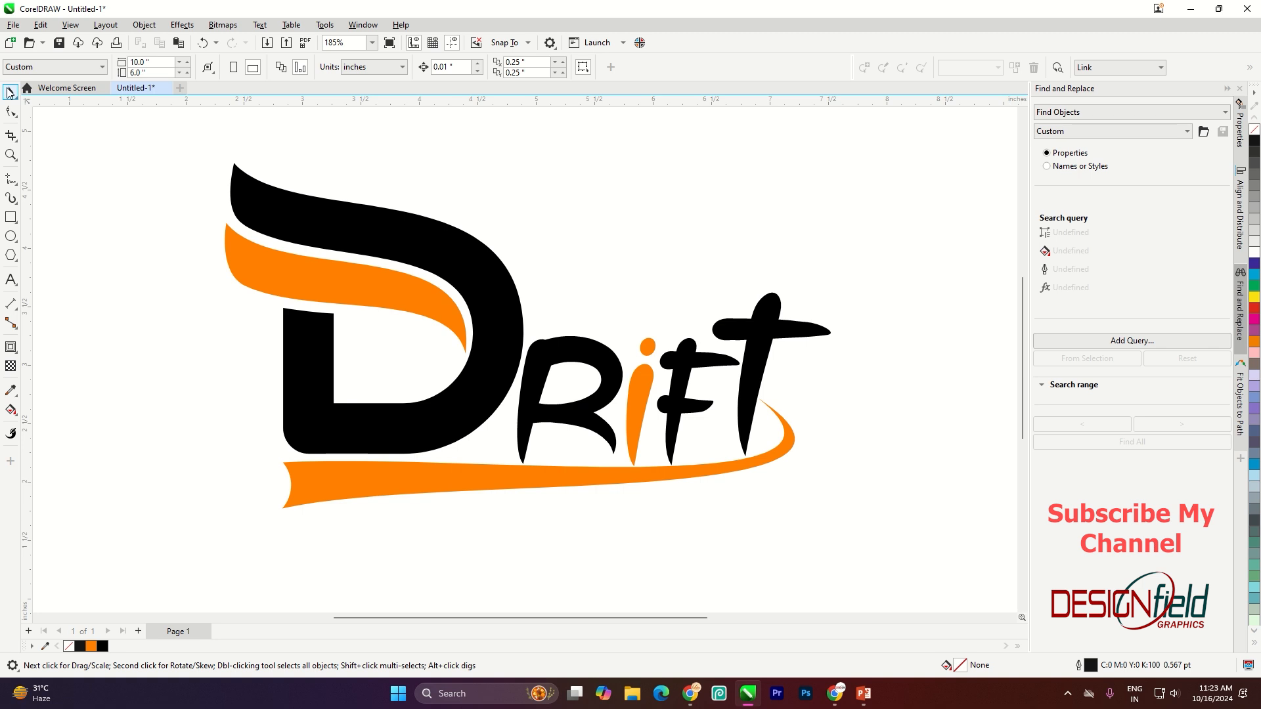
# Select the D inside the group and change its fill to dark teal.
pyautogui.click(527, 316)
pyautogui.keyDown('ctrl'); pyautogui.click(526, 318); pyautogui.keyUp('ctrl')
pyautogui.hotkey('shift', 'F11')
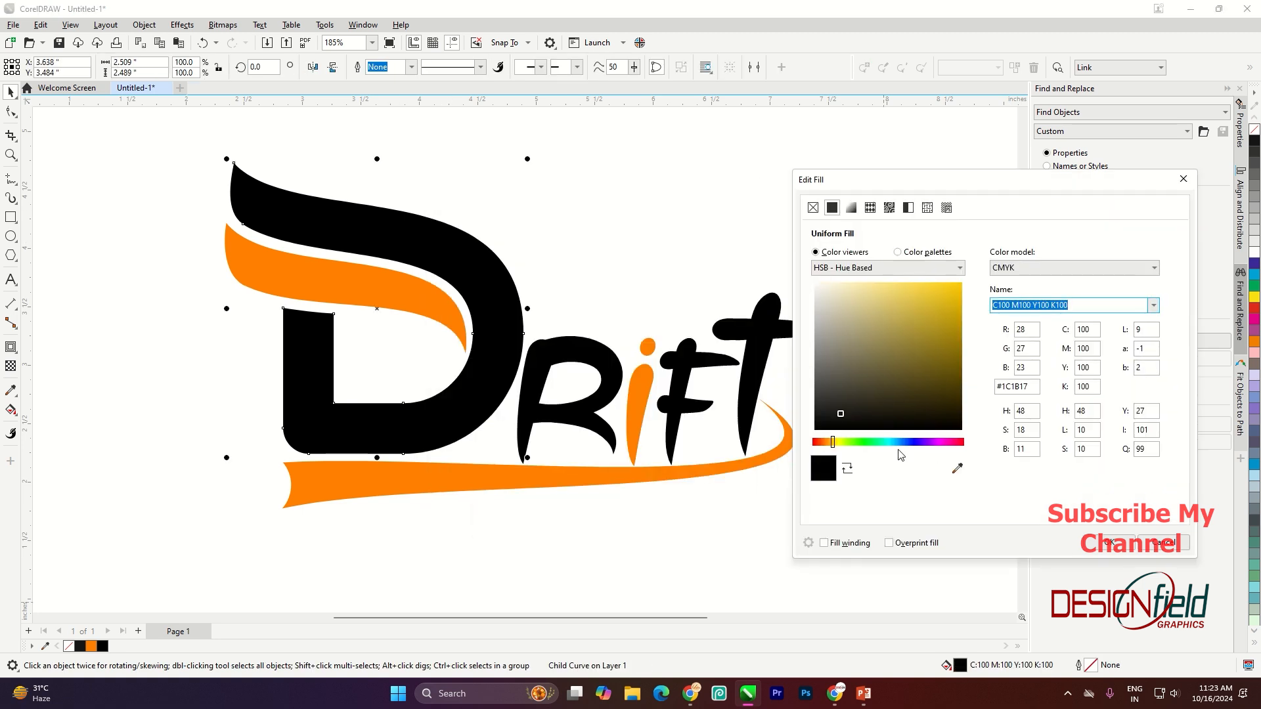
pyautogui.click(894, 442)
pyautogui.moveTo(935, 382); pyautogui.dragTo(962, 379)
pyautogui.press('Return')
# Sample the D's dark teal with the Color Eyedropper and apply it to the r, f and t.
pyautogui.press('i')
pyautogui.click(440, 406)
pyautogui.click(603, 398)
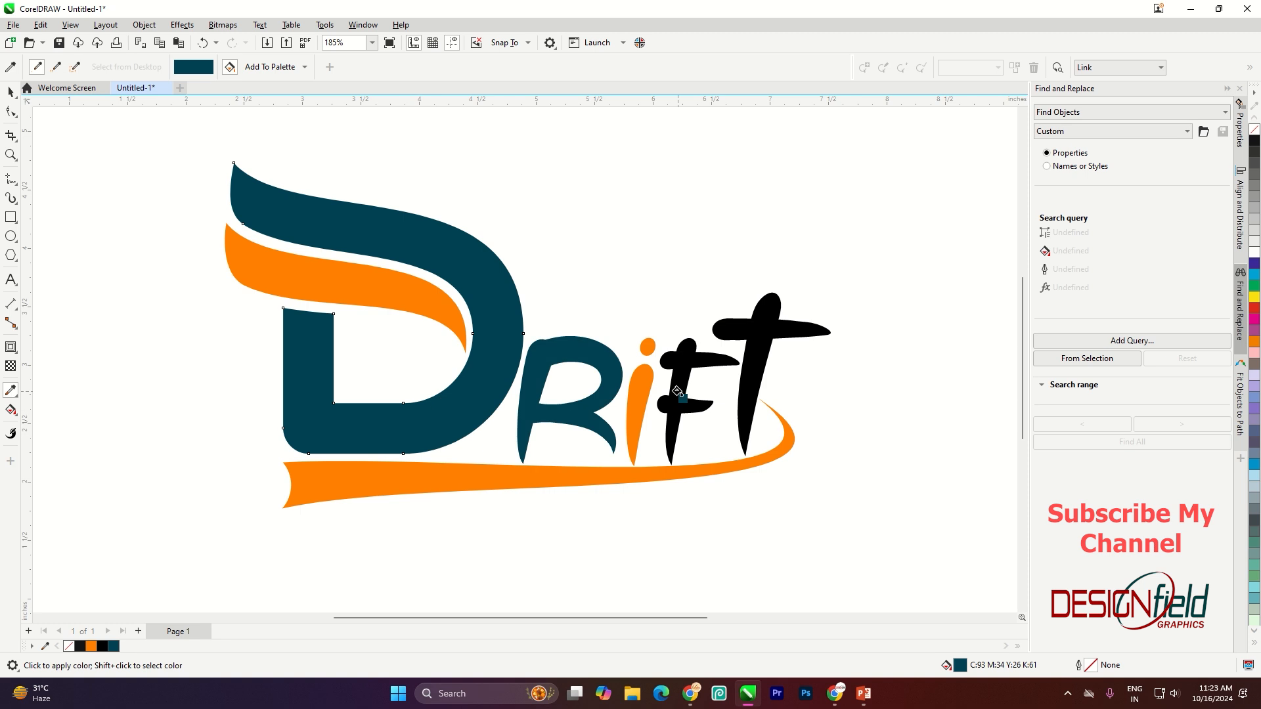
pyautogui.click(677, 392)
pyautogui.click(6, 97)
# Select the lower wing inside the group and change its fill to the light blue #00A4E0.
pyautogui.keyDown('ctrl'); pyautogui.click(341, 282); pyautogui.keyUp('ctrl')
pyautogui.hotkey('shift', 'F11')
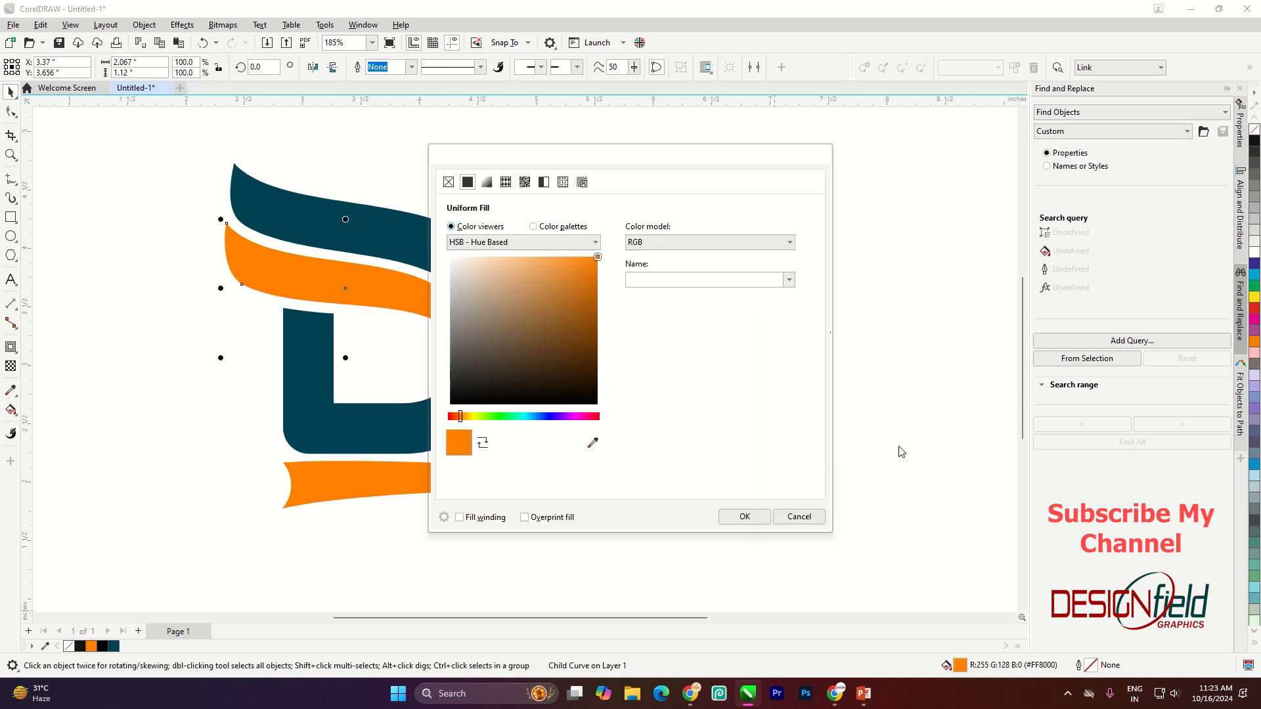
pyautogui.click(886, 447)
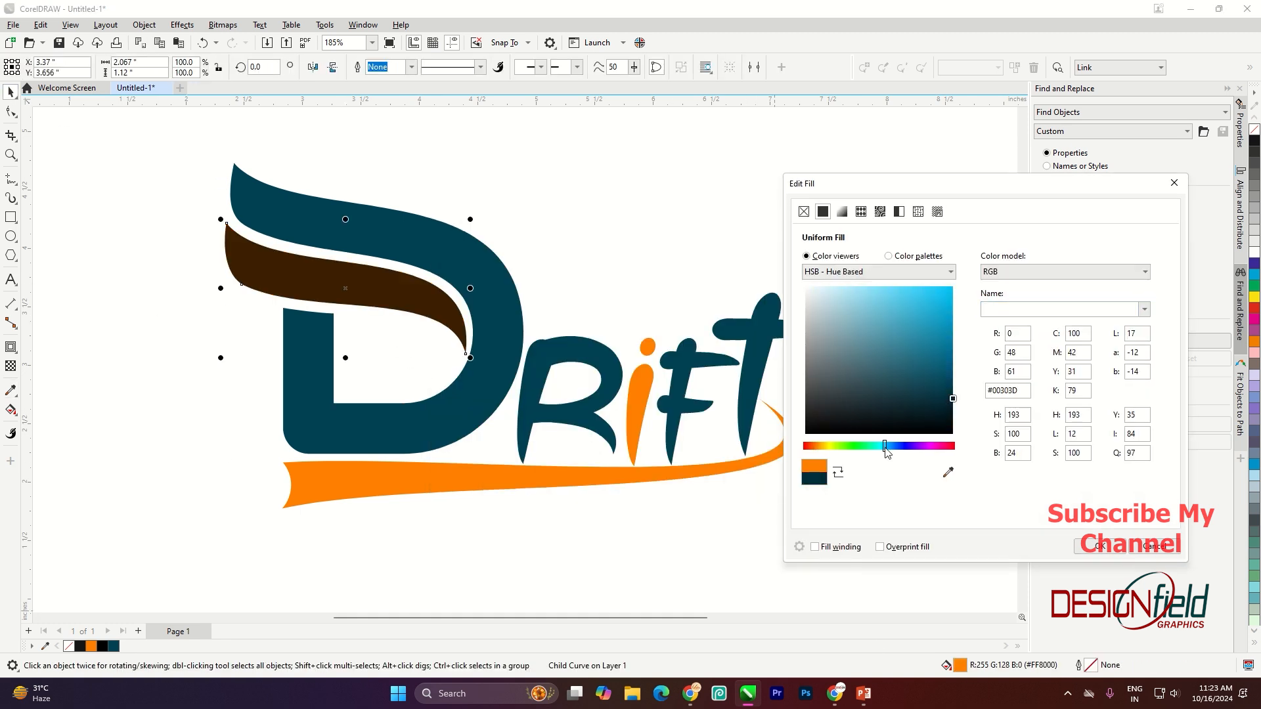
pyautogui.moveTo(952, 357); pyautogui.dragTo(958, 306)
pyautogui.click(1100, 546)
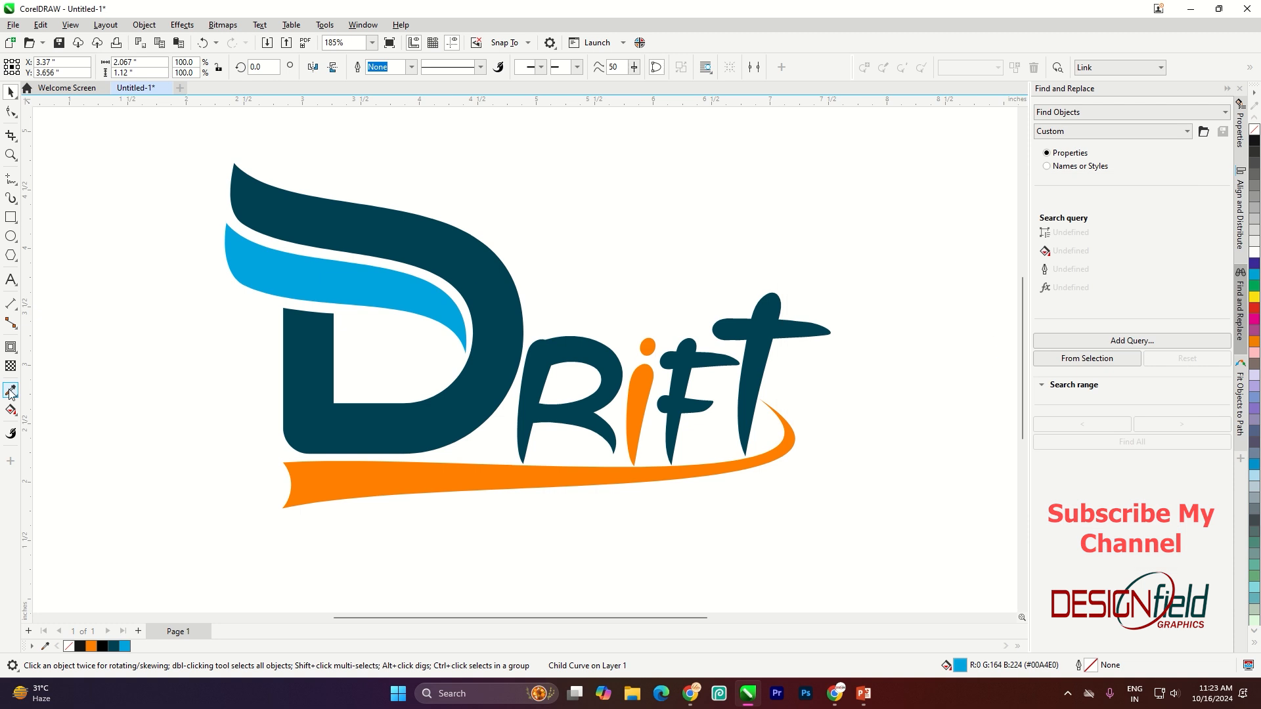
# Sample the wing's light blue with the Color Eyedropper and apply it to the swoosh and the i.
pyautogui.click(11, 391)
pyautogui.click(376, 298)
pyautogui.click(380, 466)
pyautogui.click(634, 398)
pyautogui.scroll(-1, 702, 329)
pyautogui.click(9, 93)
pyautogui.click(727, 315)
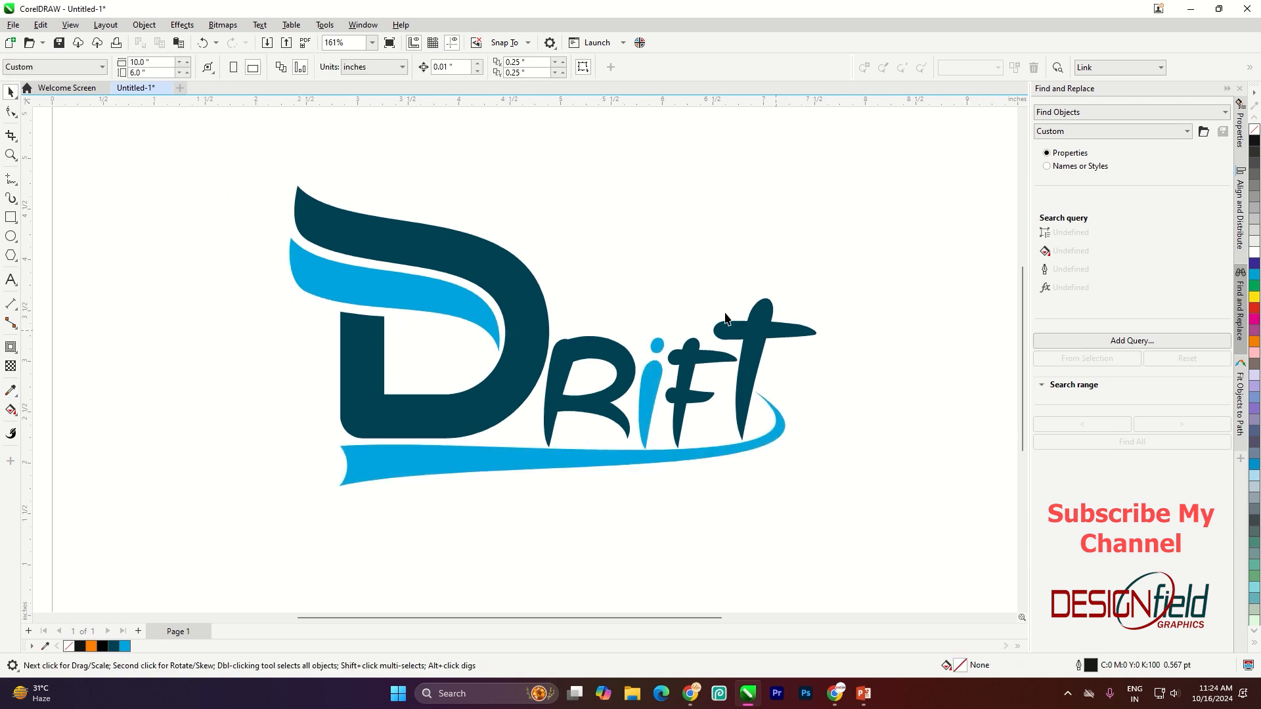
# Preview the teal and light blue logo in full screen.
pyautogui.scroll(1, 512, 197)
pyautogui.scroll(1, 348, 295)
pyautogui.scroll(-1, 607, 346)
pyautogui.scroll(1, 721, 432)
pyautogui.press('F9')
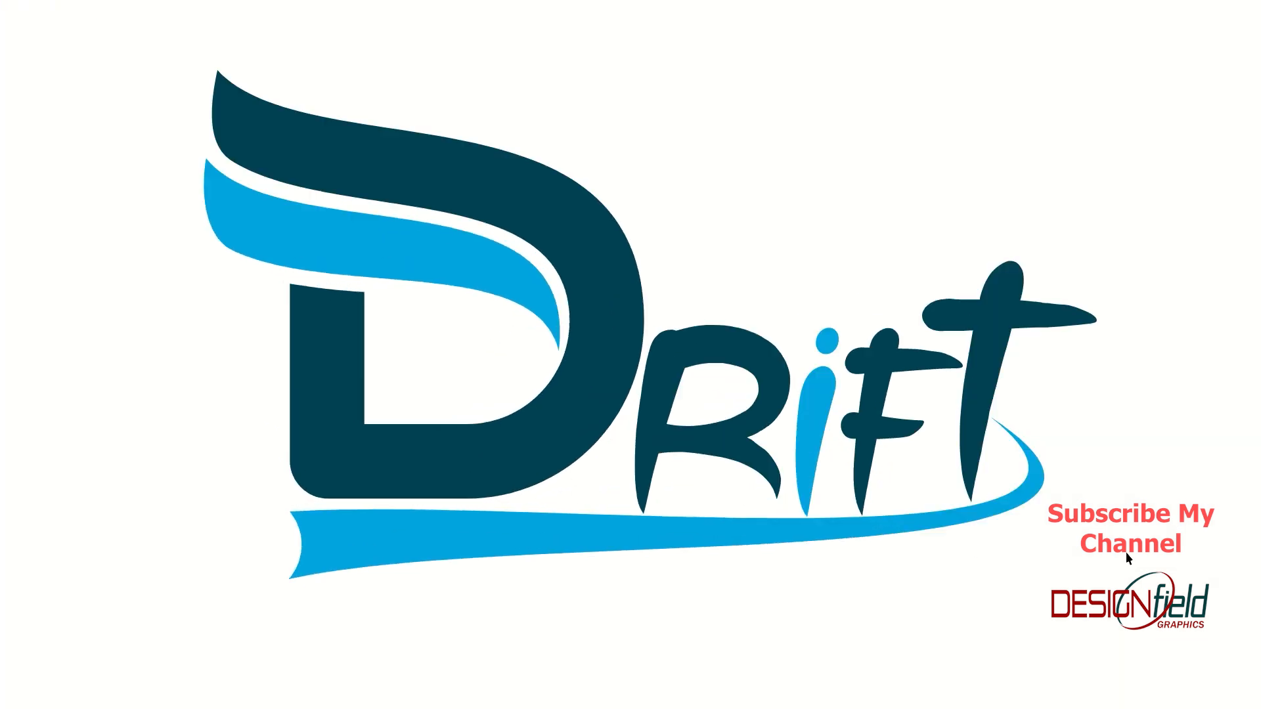